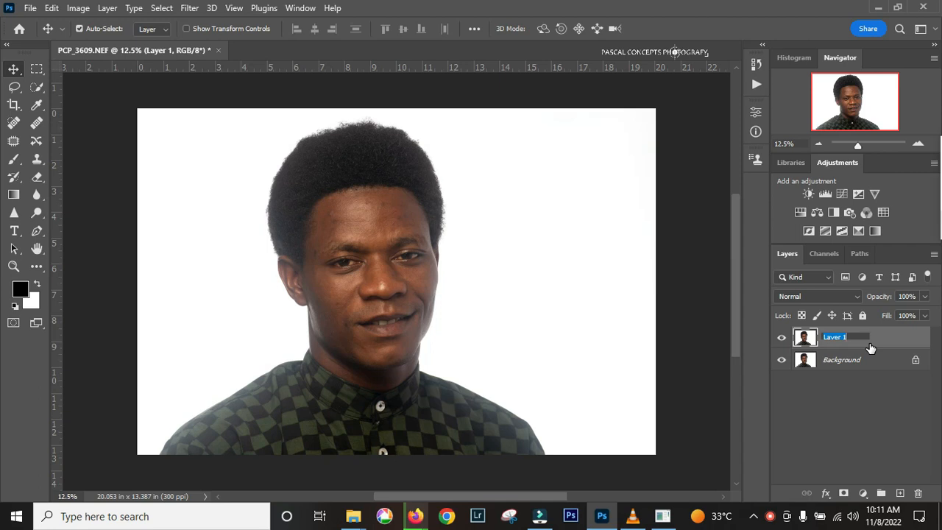
Rename the duplicated portrait layer as Blemish Removal.
{"action": "type", "text": "emish Removal"}
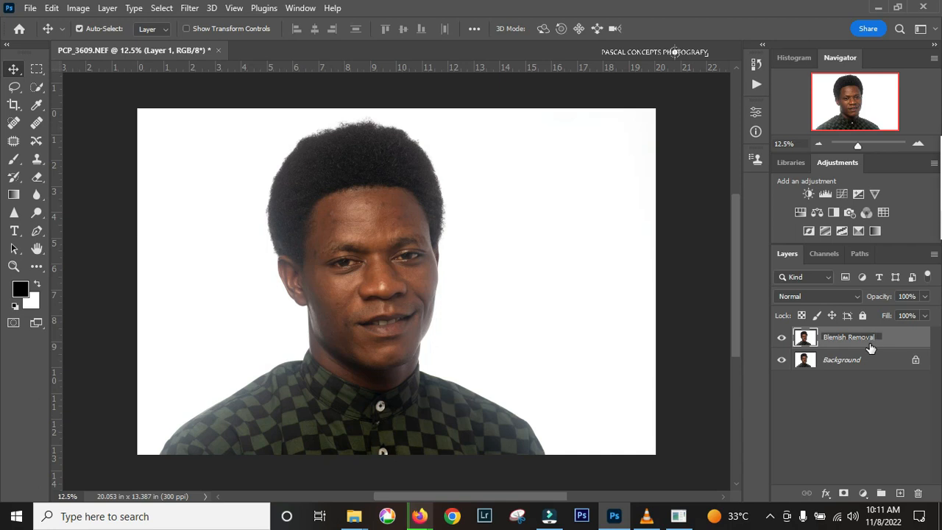
{"action": "key", "text": "Return"}
Remove the dark spots across the forehead with the Patch tool, replacing each with clean nearby skin.
{"action": "scroll", "coordinate": [326, 225], "scroll_direction": "up", "scroll_amount": 4}
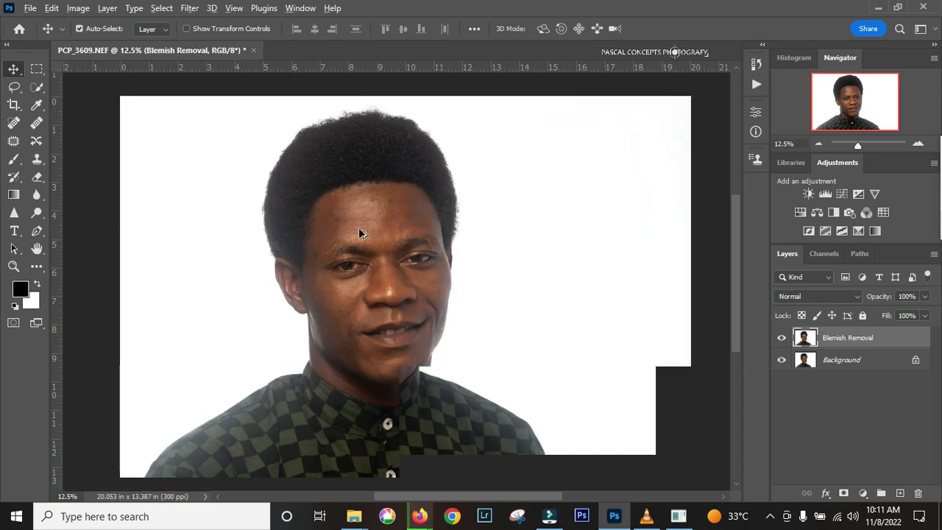
{"action": "scroll", "coordinate": [360, 233], "scroll_direction": "up", "scroll_amount": 3}
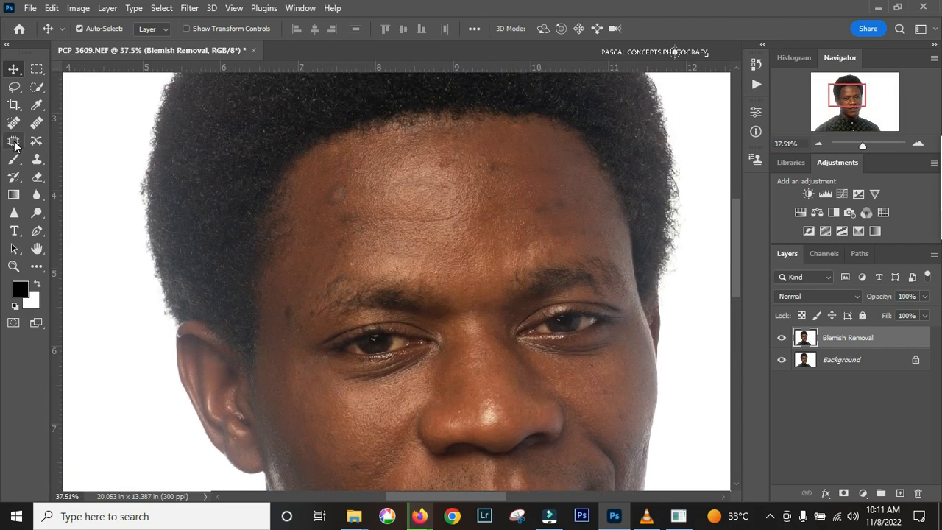
{"action": "key", "text": "j"}
{"action": "scroll", "coordinate": [328, 251], "scroll_direction": "up", "scroll_amount": 1}
{"action": "scroll", "coordinate": [326, 248], "scroll_direction": "up", "scroll_amount": 3}
{"action": "mouse_move", "coordinate": [340, 161]}
{"action": "left_mouse_down"}
{"action": "mouse_move", "coordinate": [330, 189]}
{"action": "mouse_move", "coordinate": [349, 191]}
{"action": "mouse_move", "coordinate": [370, 174]}
{"action": "mouse_move", "coordinate": [360, 177]}
{"action": "mouse_move", "coordinate": [353, 145]}
{"action": "mouse_move", "coordinate": [371, 158]}
{"action": "left_mouse_up"}
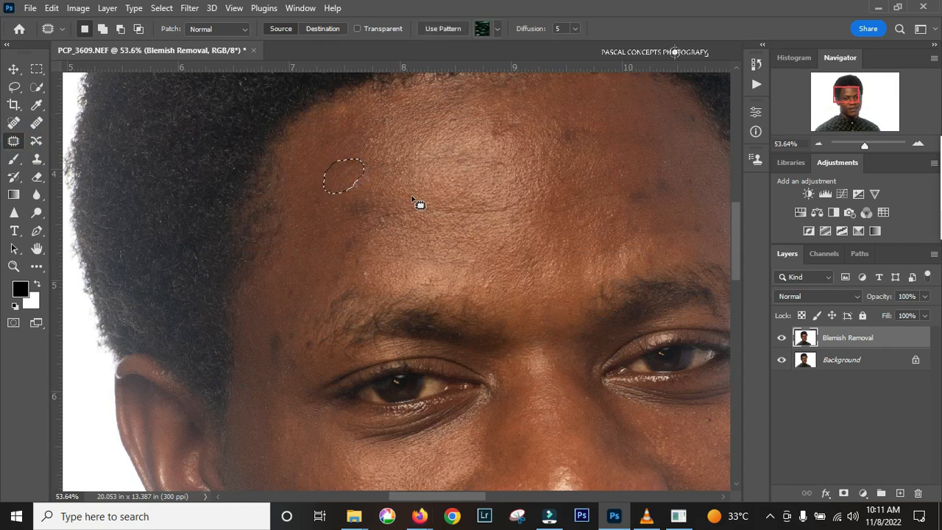
{"action": "mouse_move", "coordinate": [505, 133]}
{"action": "left_mouse_down"}
{"action": "mouse_move", "coordinate": [491, 143]}
{"action": "mouse_move", "coordinate": [520, 135]}
{"action": "mouse_move", "coordinate": [491, 164]}
{"action": "left_mouse_up"}
{"action": "mouse_move", "coordinate": [662, 172]}
{"action": "left_mouse_down"}
{"action": "mouse_move", "coordinate": [679, 169]}
{"action": "mouse_move", "coordinate": [657, 164]}
{"action": "mouse_move", "coordinate": [649, 140]}
{"action": "left_mouse_up"}
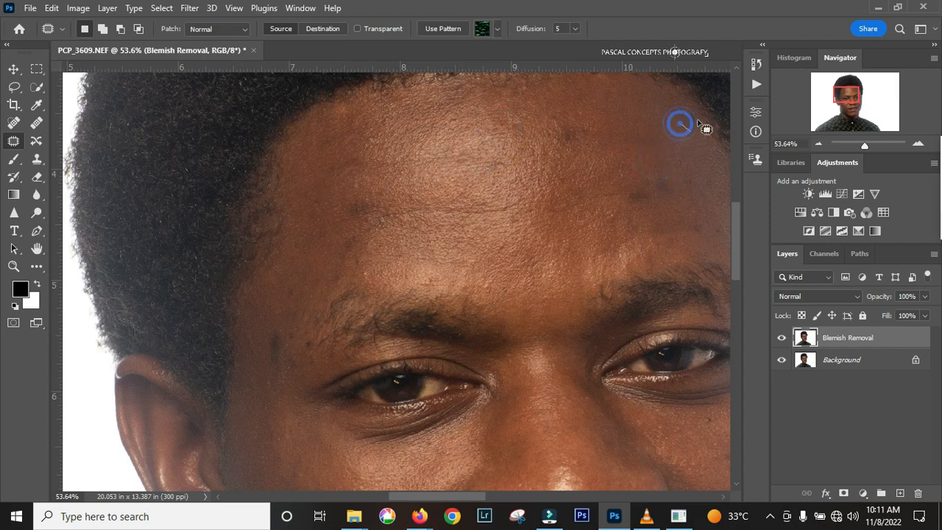
{"action": "left_click_drag", "start_coordinate": [631, 185], "coordinate": [666, 183]}
{"action": "left_click_drag", "start_coordinate": [352, 197], "coordinate": [488, 166]}
Patch the blemishes on the temple beside the eye and on the lower face with clean skin.
{"action": "scroll", "coordinate": [311, 242], "scroll_direction": "down", "scroll_amount": 4}
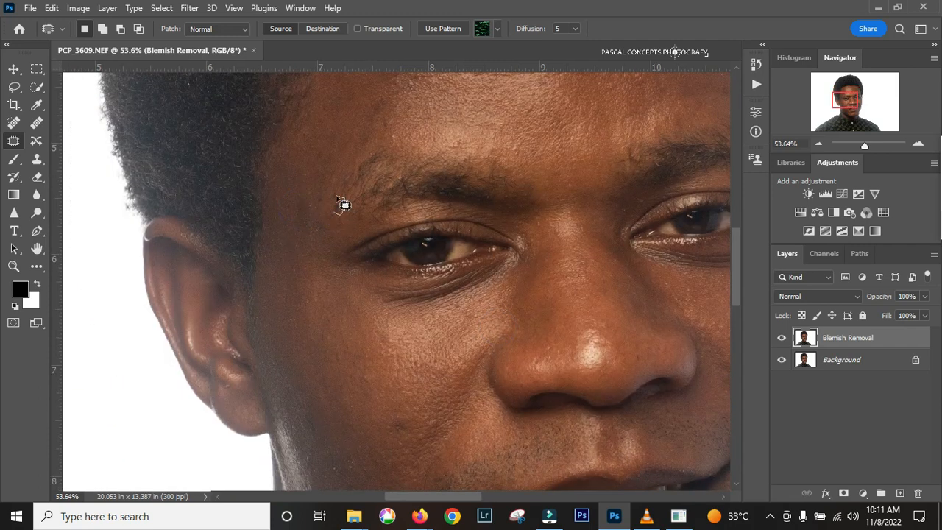
{"action": "scroll", "coordinate": [315, 204], "scroll_direction": "down", "scroll_amount": 5}
{"action": "scroll", "coordinate": [349, 251], "scroll_direction": "up", "scroll_amount": 2}
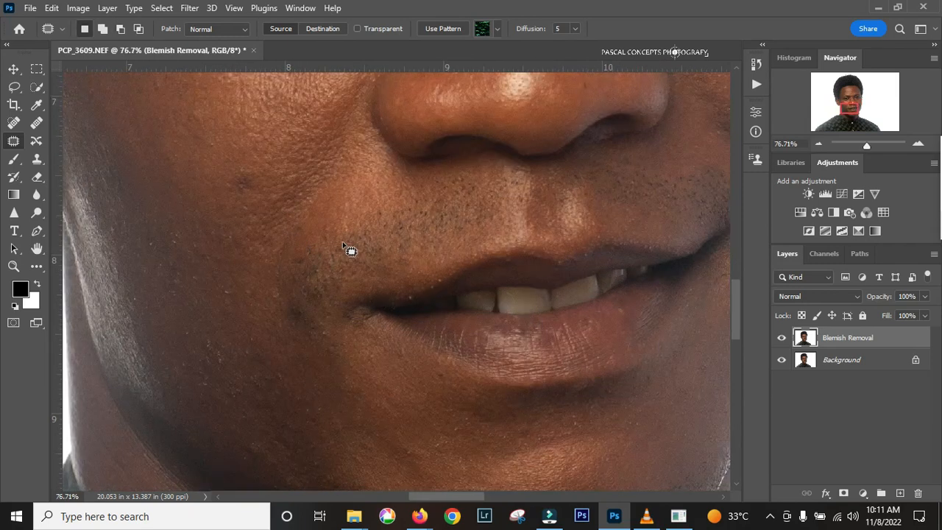
{"action": "left_click_drag", "start_coordinate": [442, 274], "coordinate": [449, 263]}
Retouch small spots on the lower face and on the cheek beneath the eye with the Healing Brush.
{"action": "scroll", "coordinate": [442, 375], "scroll_direction": "down", "scroll_amount": 3}
{"action": "left_click", "coordinate": [33, 137]}
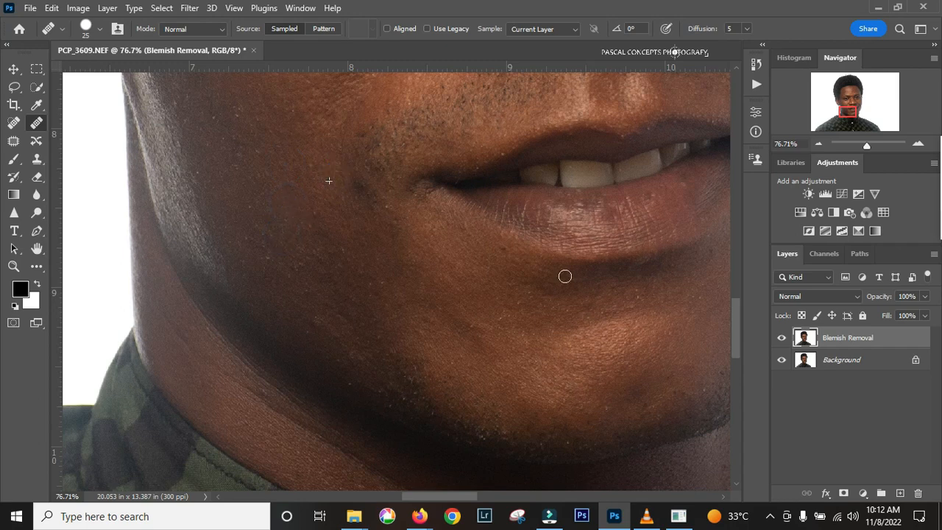
{"action": "scroll", "coordinate": [516, 268], "scroll_direction": "up", "scroll_amount": 5}
{"action": "scroll", "coordinate": [516, 268], "scroll_direction": "right", "scroll_amount": 5}
{"action": "left_click", "coordinate": [516, 207]}
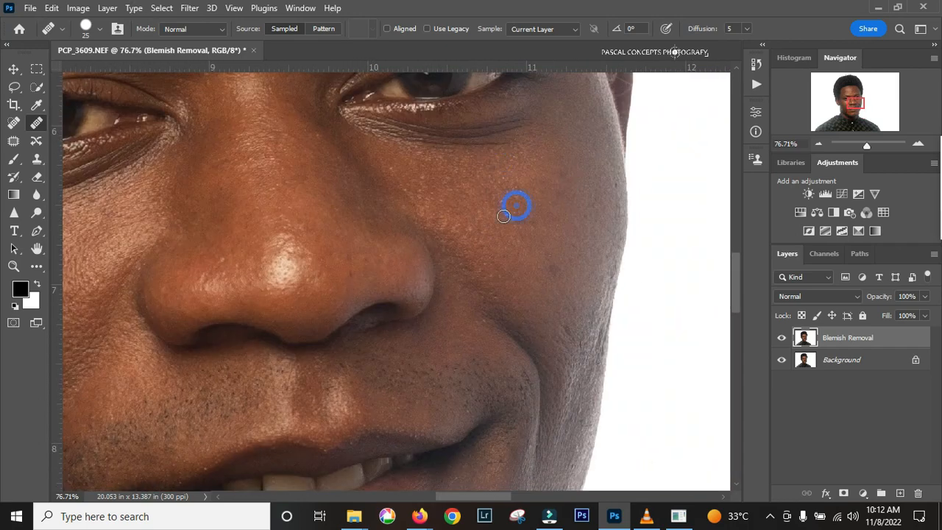
Patch the remaining dark spot on the upper forehead with clean skin using the Patch tool.
{"action": "scroll", "coordinate": [504, 216], "scroll_direction": "up", "scroll_amount": 6}
{"action": "scroll", "coordinate": [503, 216], "scroll_direction": "left", "scroll_amount": 3}
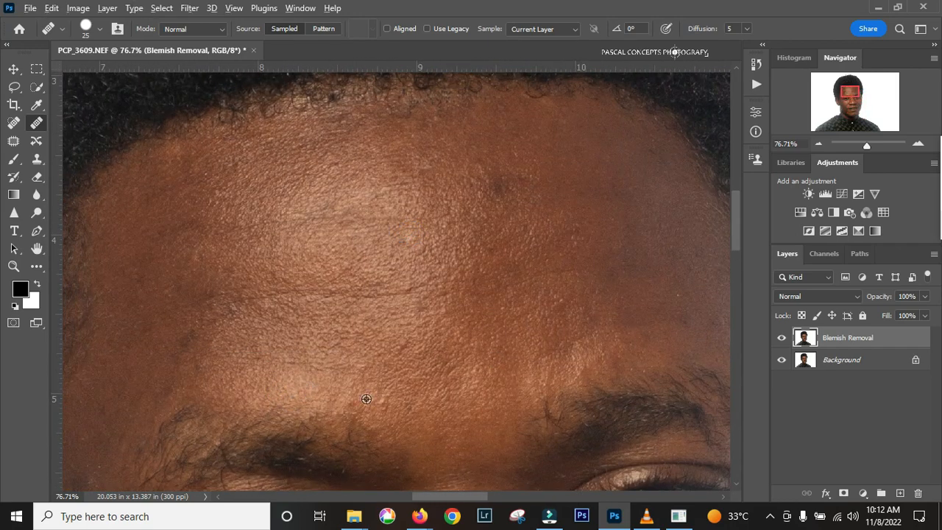
{"action": "key", "text": "shift+j"}
{"action": "mouse_move", "coordinate": [478, 196]}
{"action": "left_mouse_down"}
{"action": "mouse_move", "coordinate": [522, 204]}
{"action": "mouse_move", "coordinate": [513, 199]}
{"action": "left_mouse_up"}
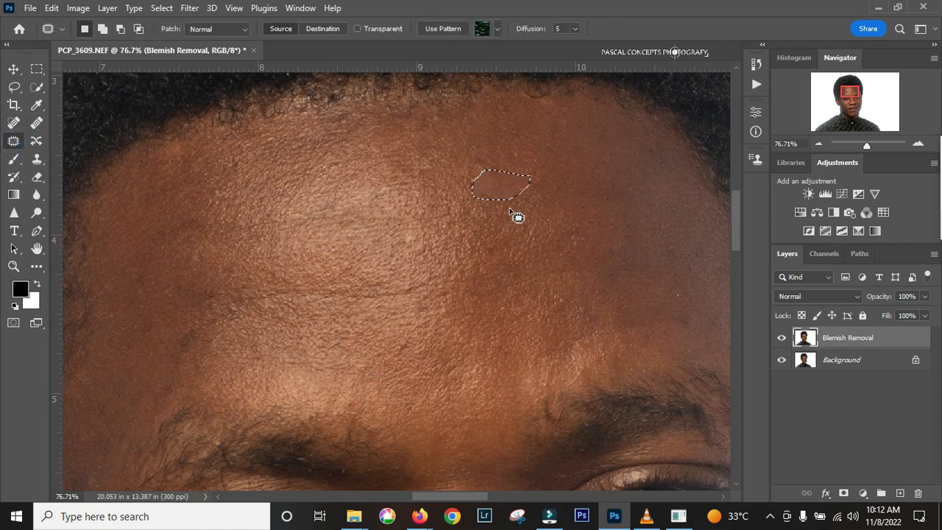
Patch the remaining blemishes on both cheeks with clean surrounding skin.
{"action": "scroll", "coordinate": [517, 217], "scroll_direction": "down", "scroll_amount": 8}
{"action": "scroll", "coordinate": [518, 216], "scroll_direction": "right", "scroll_amount": 3}
{"action": "left_click", "coordinate": [579, 152]}
{"action": "left_click", "coordinate": [542, 101]}
{"action": "scroll", "coordinate": [553, 257], "scroll_direction": "down", "scroll_amount": 3}
{"action": "scroll", "coordinate": [553, 257], "scroll_direction": "left", "scroll_amount": 3}
{"action": "mouse_move", "coordinate": [174, 177]}
{"action": "left_mouse_down"}
{"action": "mouse_move", "coordinate": [185, 164]}
{"action": "mouse_move", "coordinate": [175, 175]}
{"action": "left_mouse_up"}
{"action": "scroll", "coordinate": [218, 195], "scroll_direction": "up", "scroll_amount": 2}
{"action": "scroll", "coordinate": [219, 196], "scroll_direction": "left", "scroll_amount": 2}
{"action": "left_click_drag", "start_coordinate": [527, 175], "coordinate": [420, 404]}
{"action": "scroll", "coordinate": [420, 405], "scroll_direction": "up", "scroll_amount": 1}
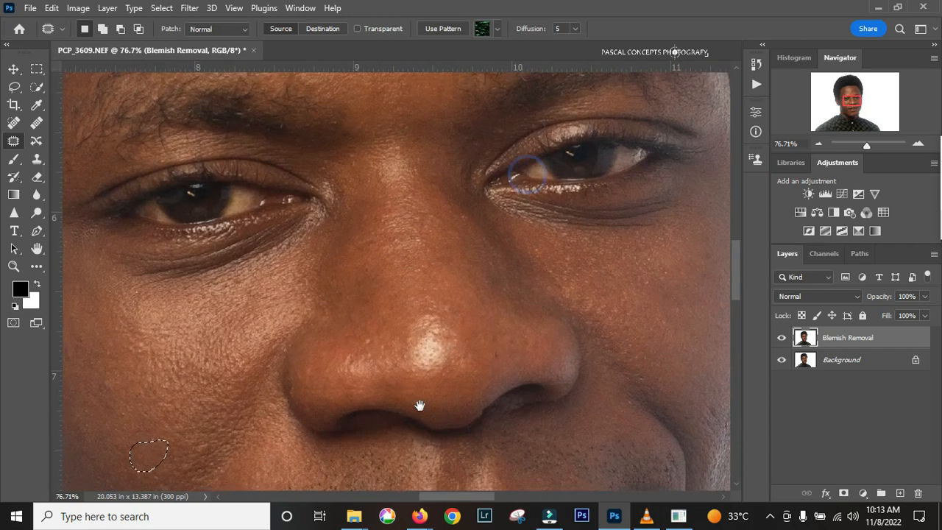
Check the retouched face and duplicate the Blemish Removal layer twice.
{"action": "left_click_drag", "start_coordinate": [857, 107], "coordinate": [852, 89]}
{"action": "scroll", "coordinate": [486, 279], "scroll_direction": "down", "scroll_amount": 2}
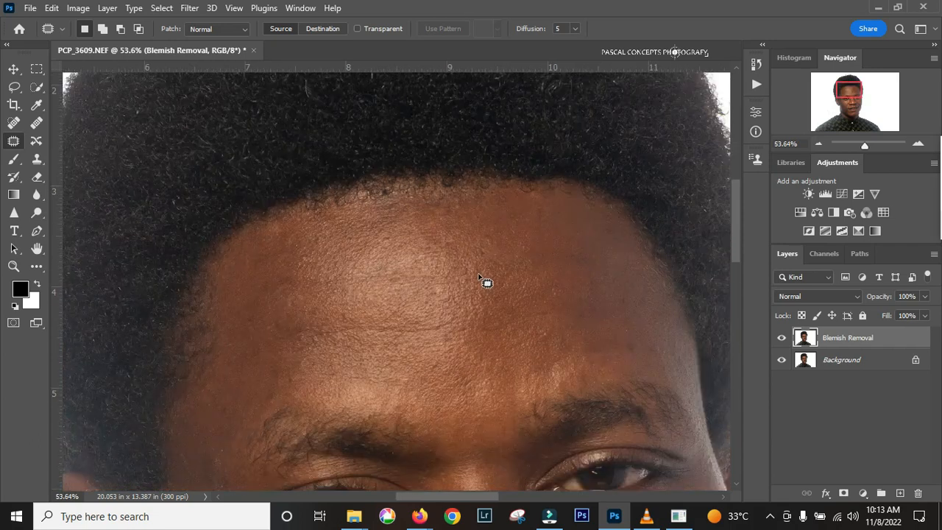
{"action": "scroll", "coordinate": [486, 282], "scroll_direction": "down", "scroll_amount": 1}
{"action": "left_click_drag", "start_coordinate": [475, 265], "coordinate": [399, 204]}
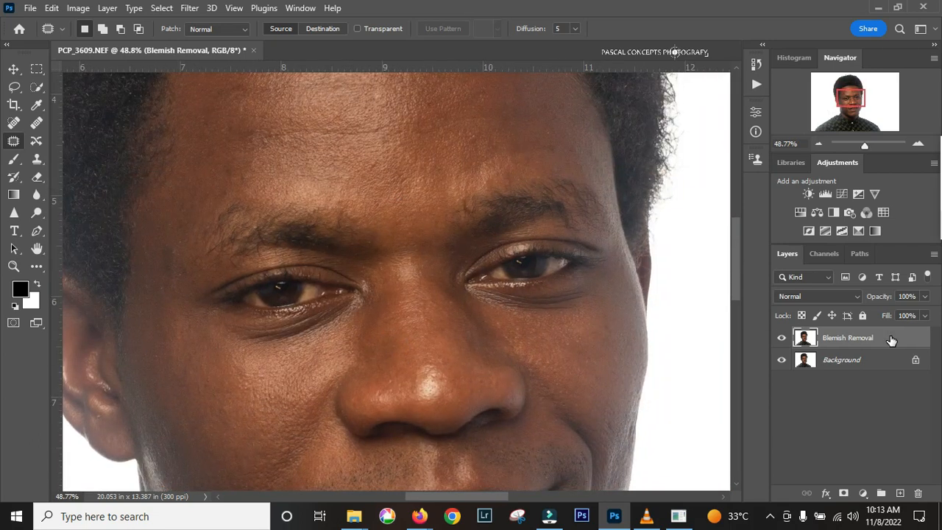
{"action": "left_click_drag", "start_coordinate": [889, 338], "coordinate": [901, 494]}
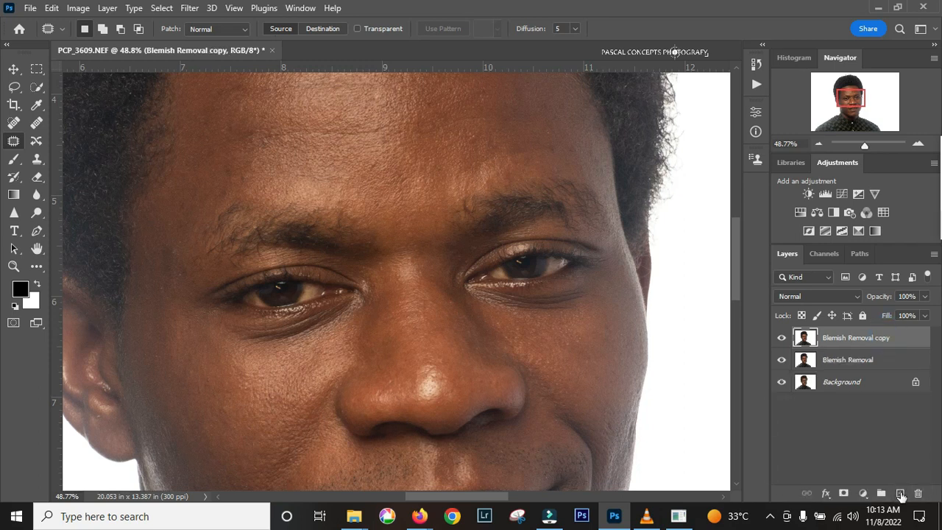
{"action": "left_click_drag", "start_coordinate": [900, 338], "coordinate": [900, 493]}
Rename the lower copy of the Blemish Removal layer as "Colour | Low FS".
{"action": "left_click", "coordinate": [858, 361]}
{"action": "double_click", "coordinate": [854, 361]}
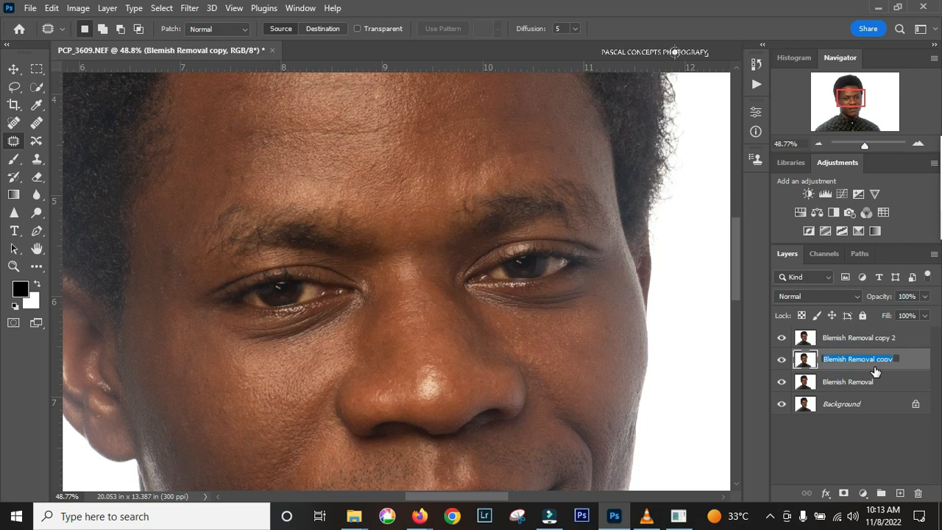
{"action": "type", "text": "Colour | Low FS"}
Rename the uppermost layer copy as "Texture | High FS".
{"action": "left_click", "coordinate": [842, 338]}
{"action": "double_click", "coordinate": [857, 338]}
{"action": "type", "text": "Texture | High FS"}
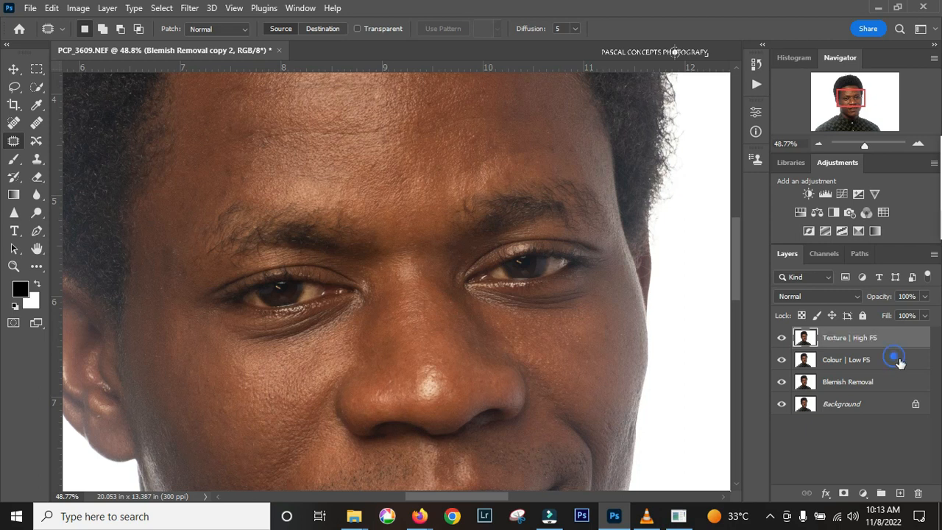
Group the Texture | High FS and Colour | Low FS layers and name the group FREQUENCY SEPARATION.
{"action": "left_click", "coordinate": [894, 359]}
{"action": "left_click", "coordinate": [904, 338], "text": "shift"}
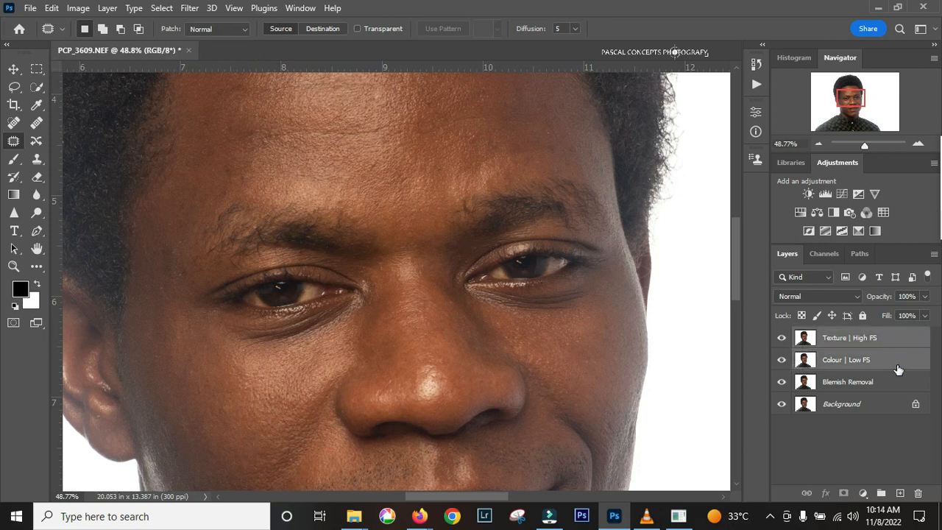
{"action": "left_click_drag", "start_coordinate": [889, 354], "coordinate": [881, 492]}
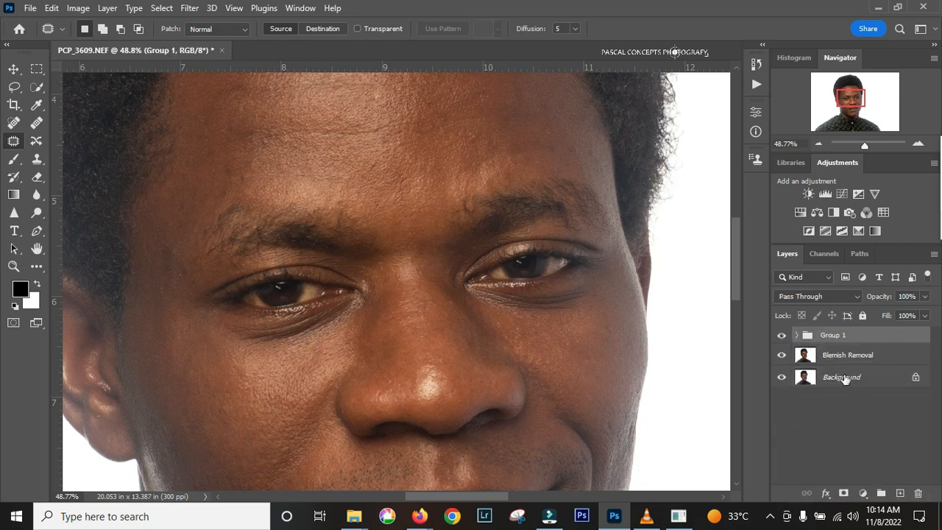
{"action": "double_click", "coordinate": [834, 336]}
{"action": "type", "text": "FREQUENCY SEPARATION"}
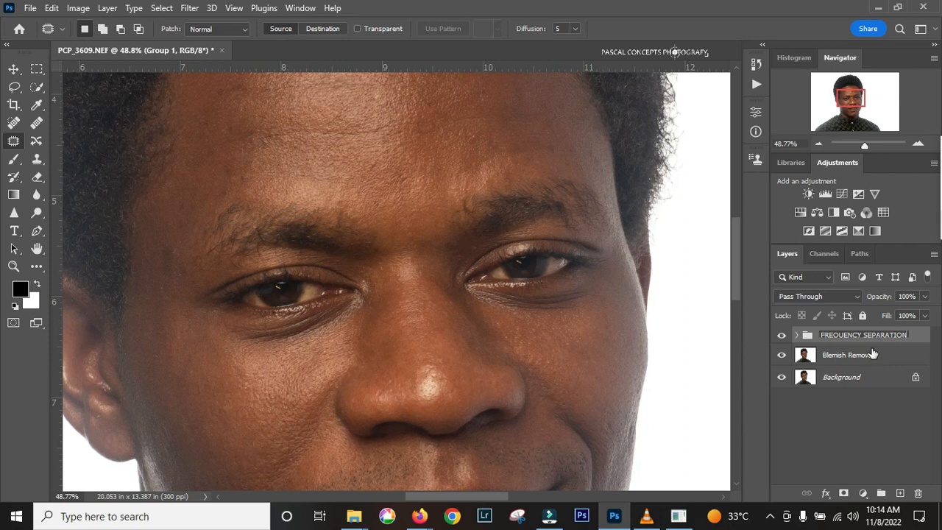
{"action": "key", "text": "Return"}
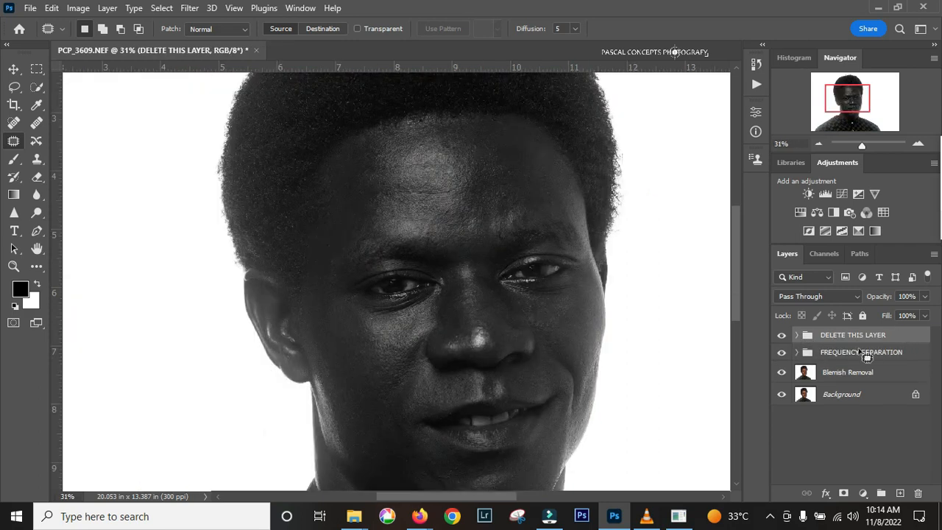
Apply a Gaussian Blur with a 5-pixel radius to the Colour | Low FS layer inside the FREQUENCY SEPARATION group.
{"action": "left_click", "coordinate": [796, 353]}
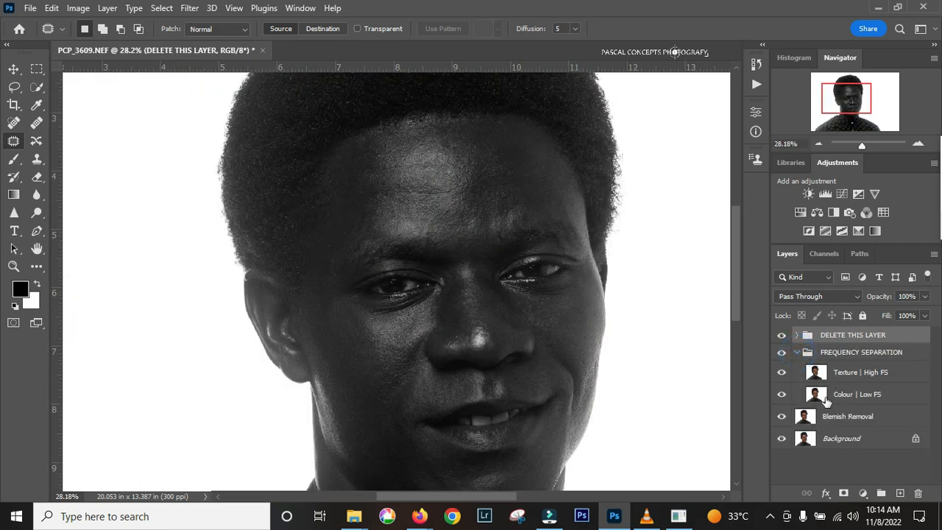
{"action": "left_click", "coordinate": [818, 395]}
{"action": "left_click", "coordinate": [189, 8]}
{"action": "mouse_move", "coordinate": [257, 188]}
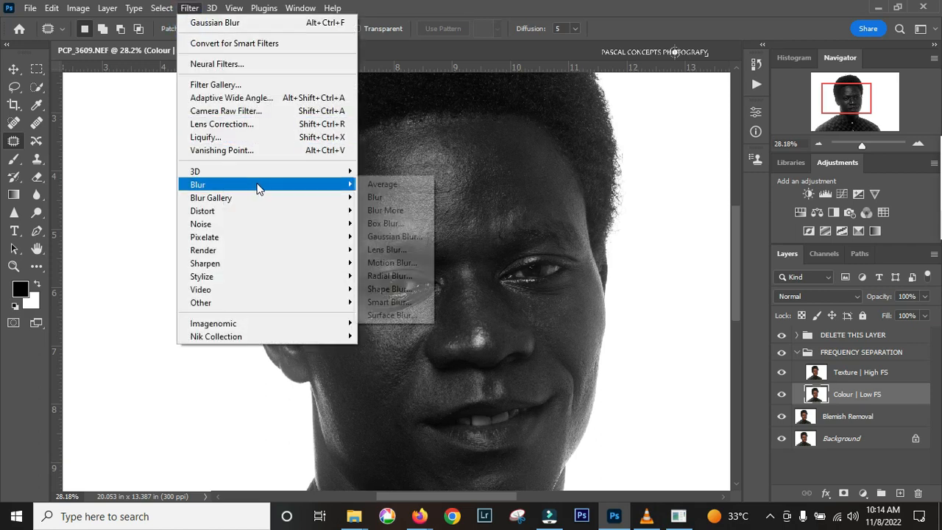
{"action": "left_click", "coordinate": [408, 237]}
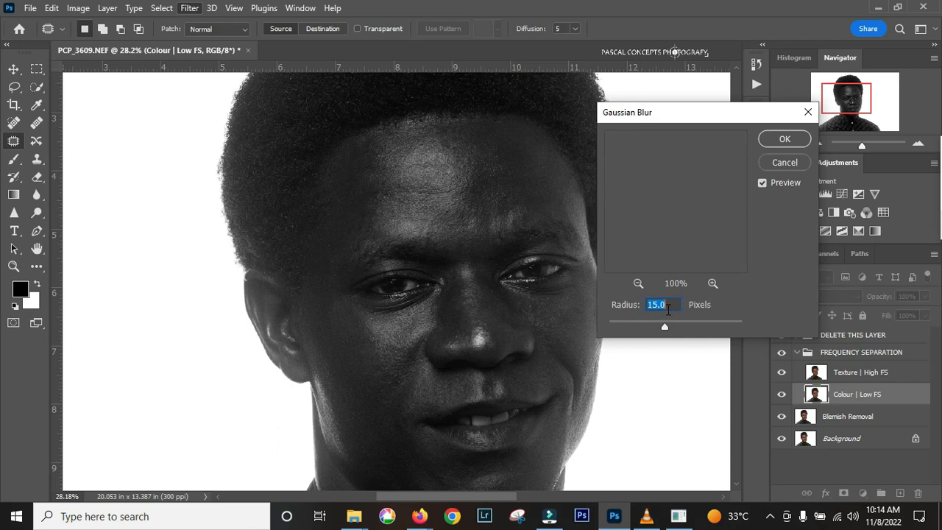
{"action": "type", "text": "5"}
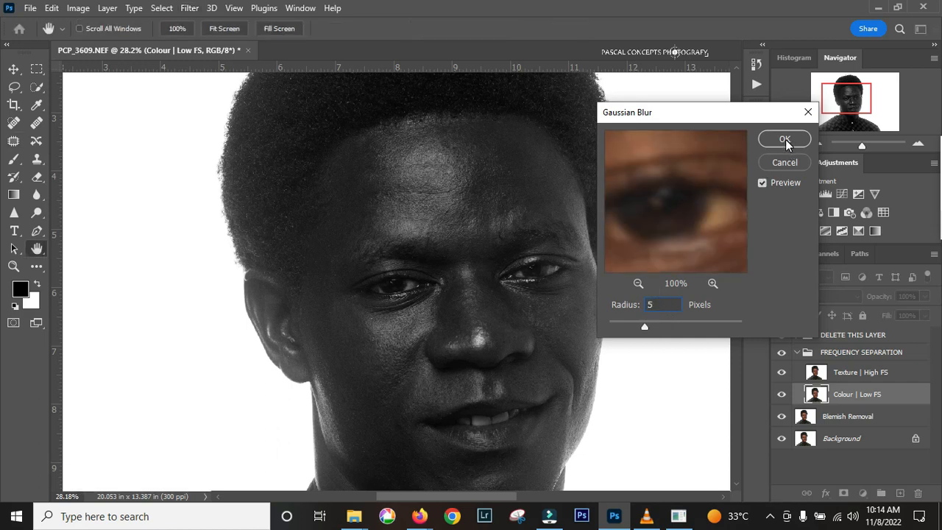
{"action": "left_click", "coordinate": [687, 222]}
{"action": "left_click", "coordinate": [784, 138]}
{"action": "key", "text": "j"}
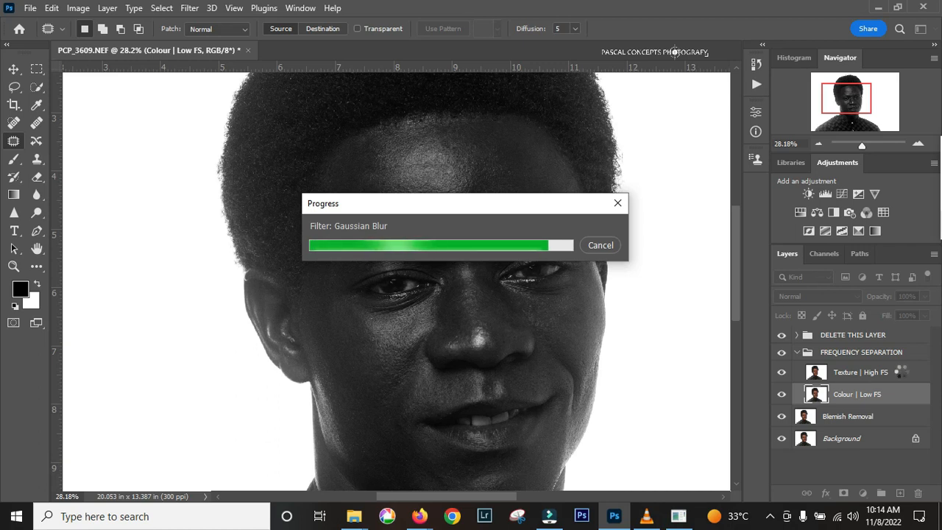
Use Apply Image on the Texture | High FS layer, with the Colour | Low FS layer as source and Invert enabled.
{"action": "left_click", "coordinate": [903, 374]}
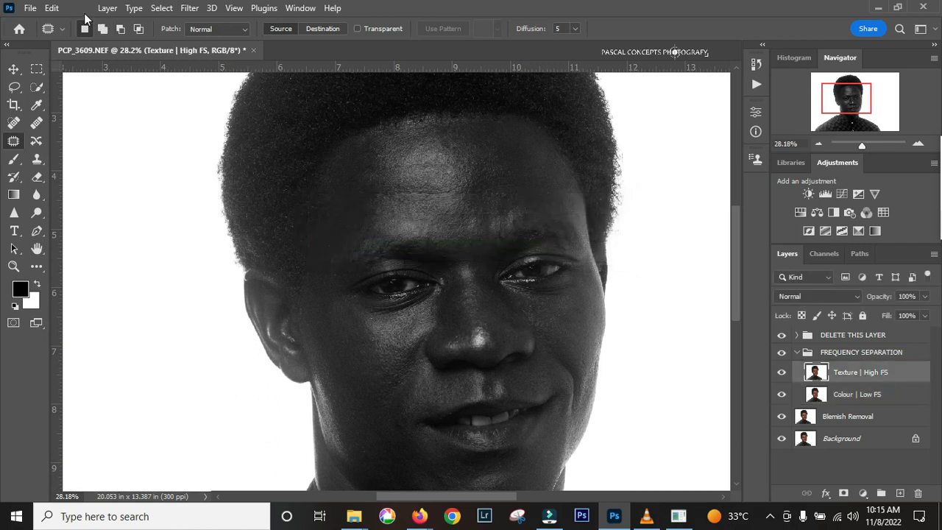
{"action": "left_click", "coordinate": [79, 8]}
{"action": "left_click", "coordinate": [127, 211]}
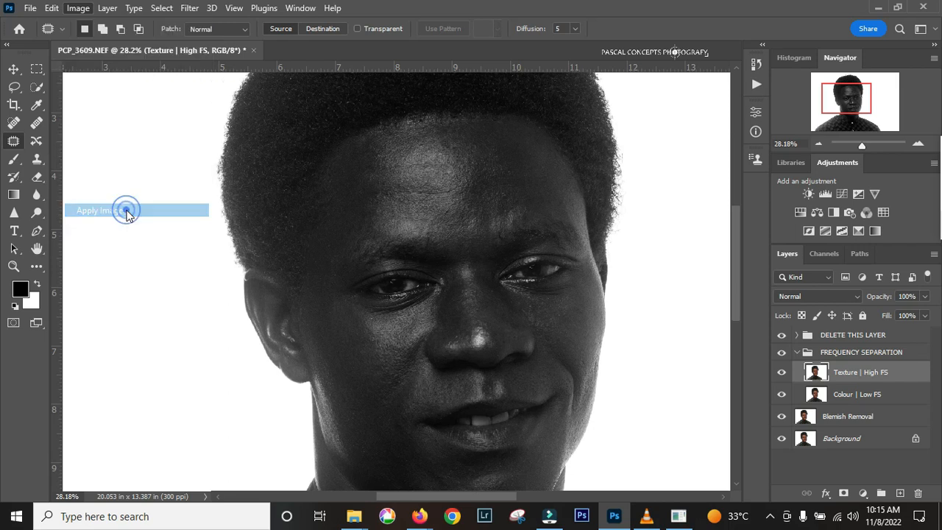
{"action": "left_click", "coordinate": [406, 242]}
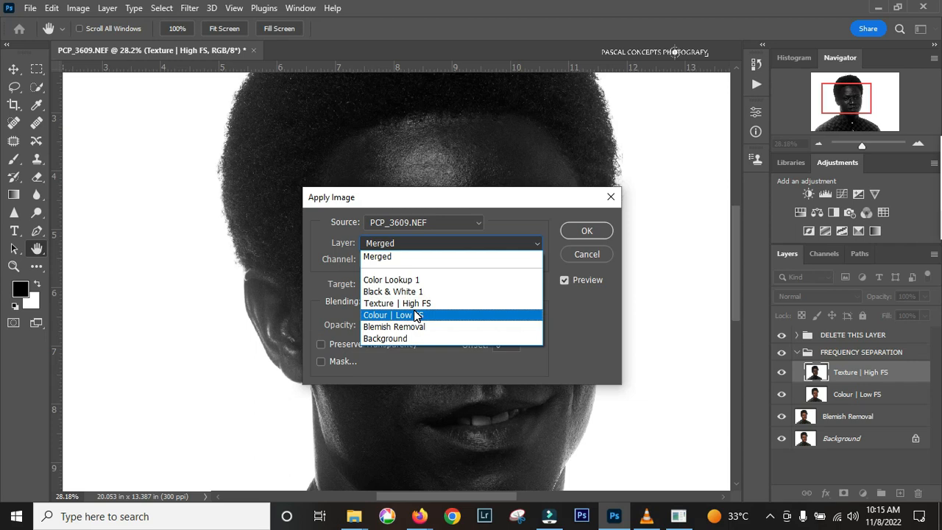
{"action": "left_click", "coordinate": [417, 315]}
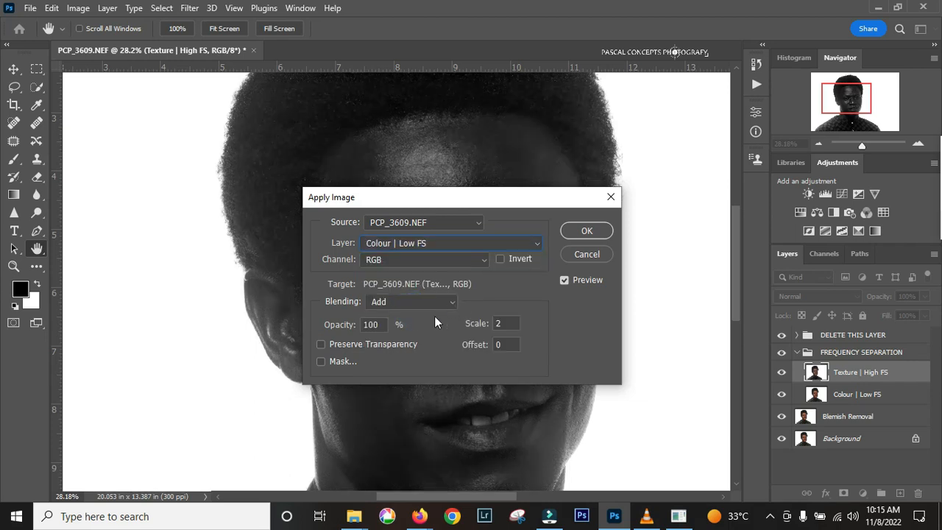
{"action": "left_click_drag", "start_coordinate": [467, 197], "coordinate": [426, 196]}
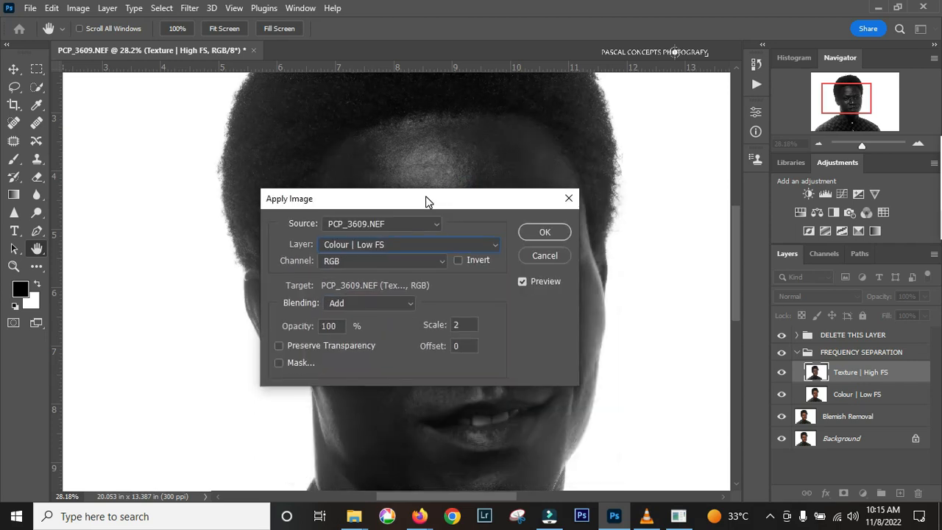
{"action": "left_click", "coordinate": [458, 259]}
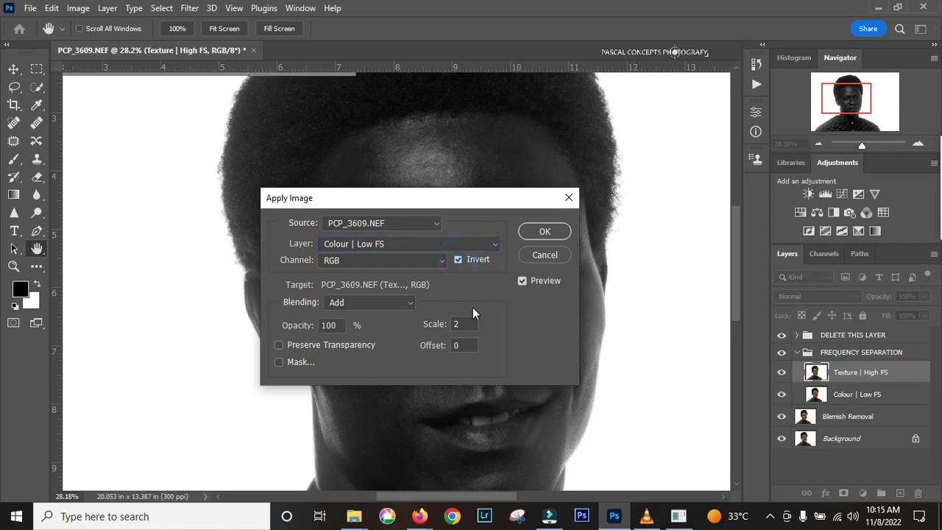
{"action": "left_click_drag", "start_coordinate": [479, 206], "coordinate": [525, 229]}
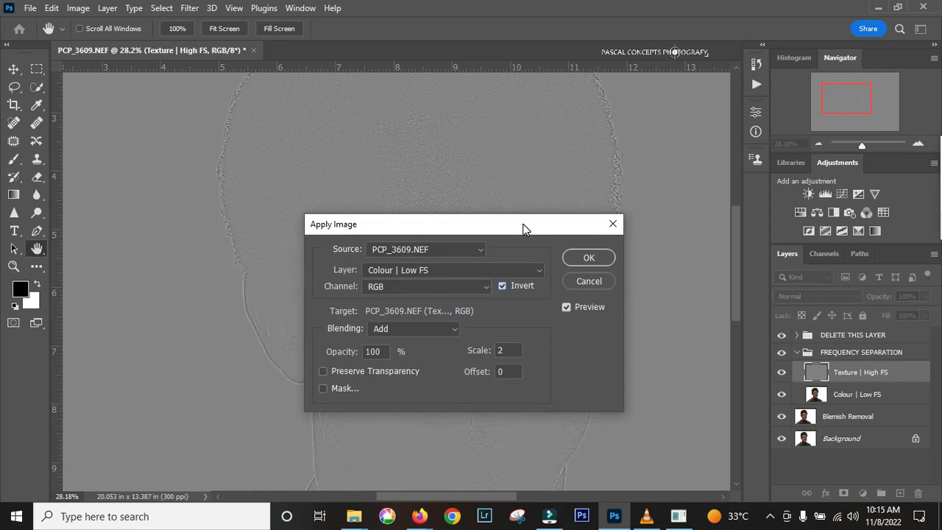
{"action": "key", "text": "Return"}
{"action": "key", "text": "j"}
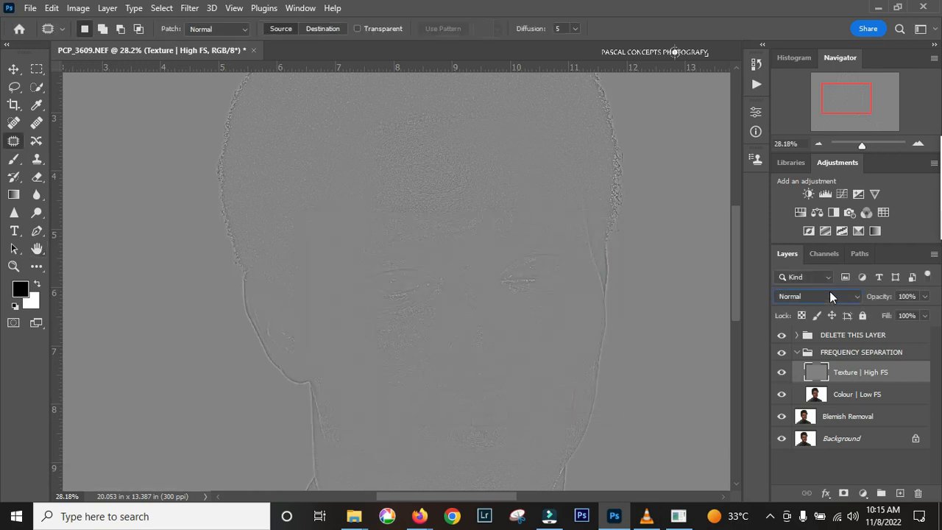
Set the Texture | High FS layer's blend mode to Linear Light and compare the portrait with the FREQUENCY SEPARATION group hidden and shown.
{"action": "left_click", "coordinate": [831, 296]}
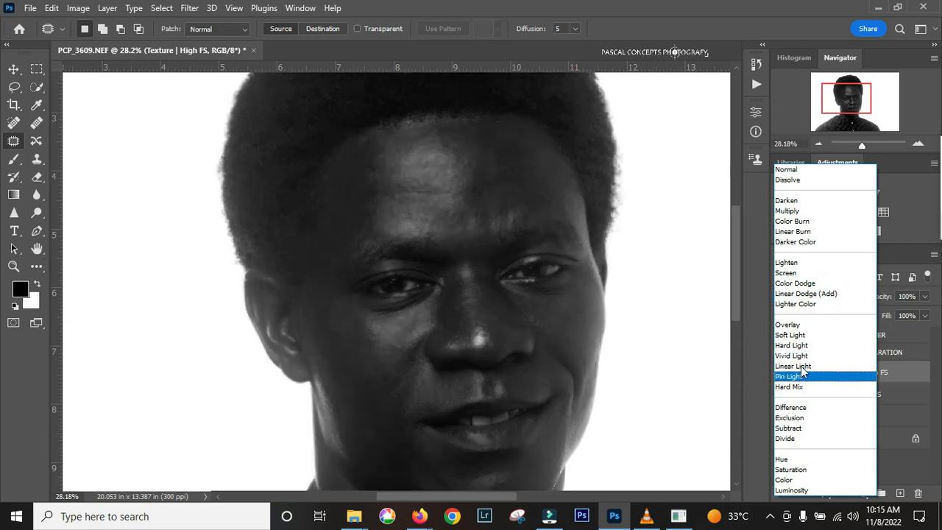
{"action": "left_click", "coordinate": [801, 366]}
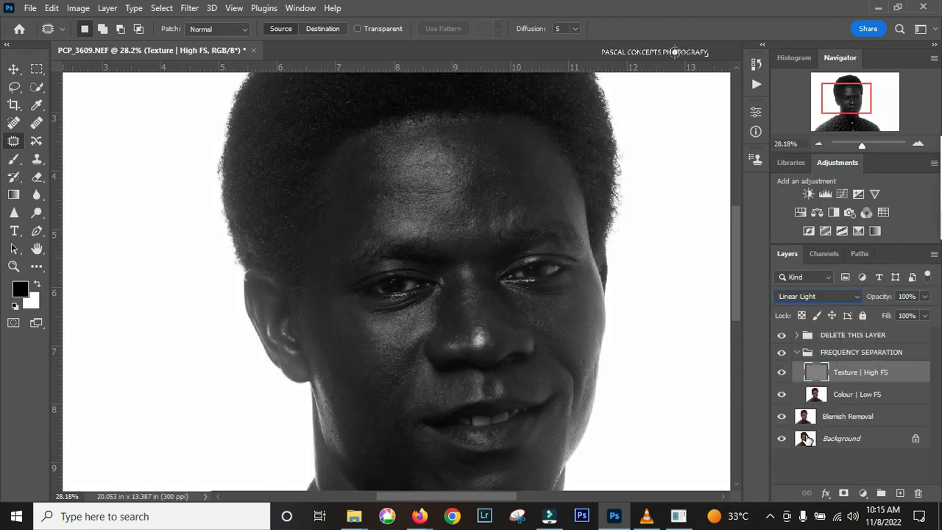
{"action": "left_click", "coordinate": [797, 351]}
{"action": "left_click", "coordinate": [787, 353]}
{"action": "left_click", "coordinate": [783, 353]}
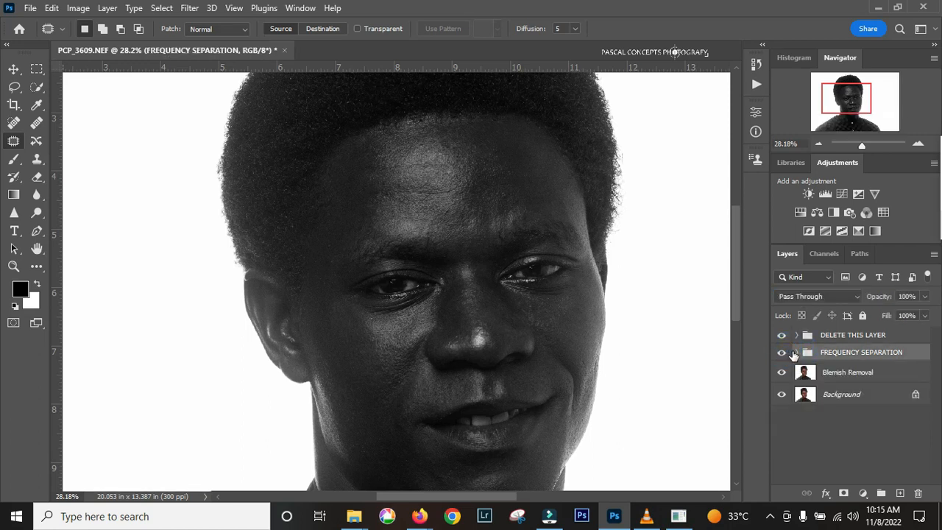
Hide the Texture | High FS layer and prepare the Mixer Brush for painting on the Colour | Low FS layer.
{"action": "left_click", "coordinate": [797, 353]}
{"action": "left_click", "coordinate": [816, 396]}
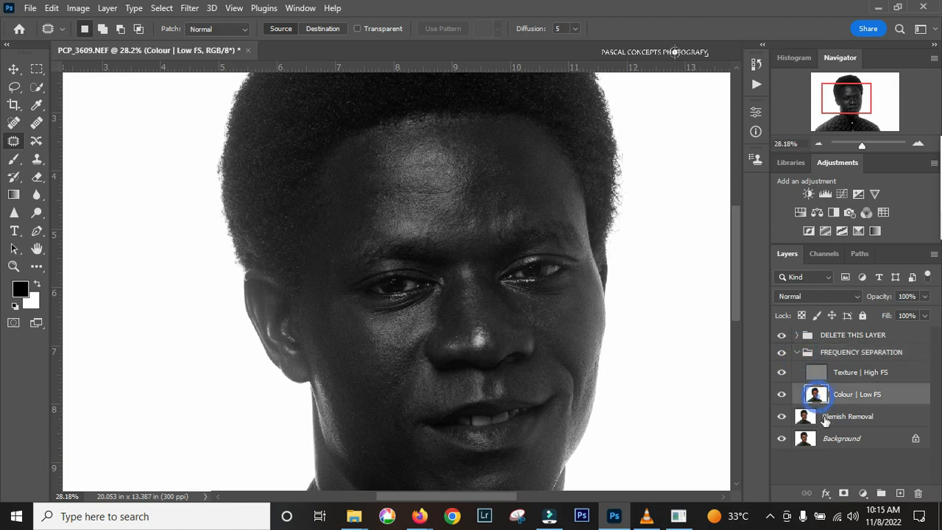
{"action": "left_click", "coordinate": [36, 263]}
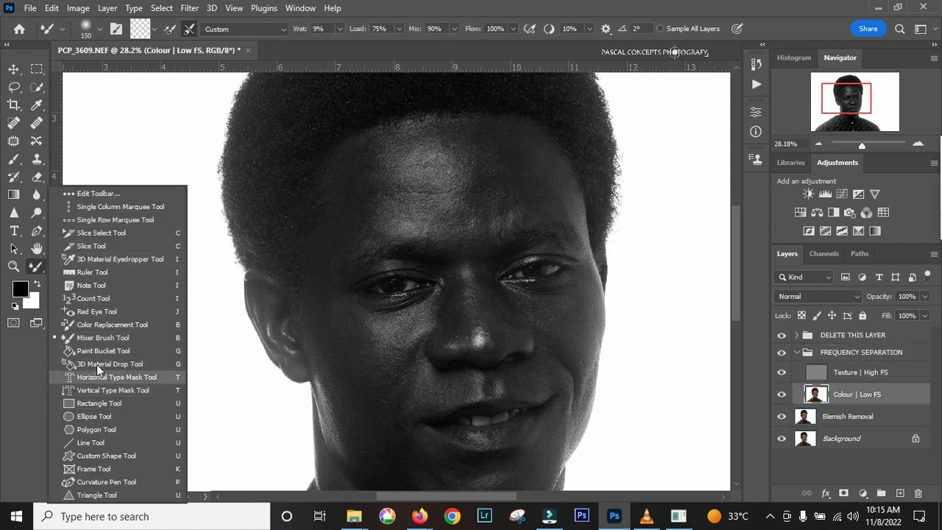
{"action": "left_click", "coordinate": [101, 338]}
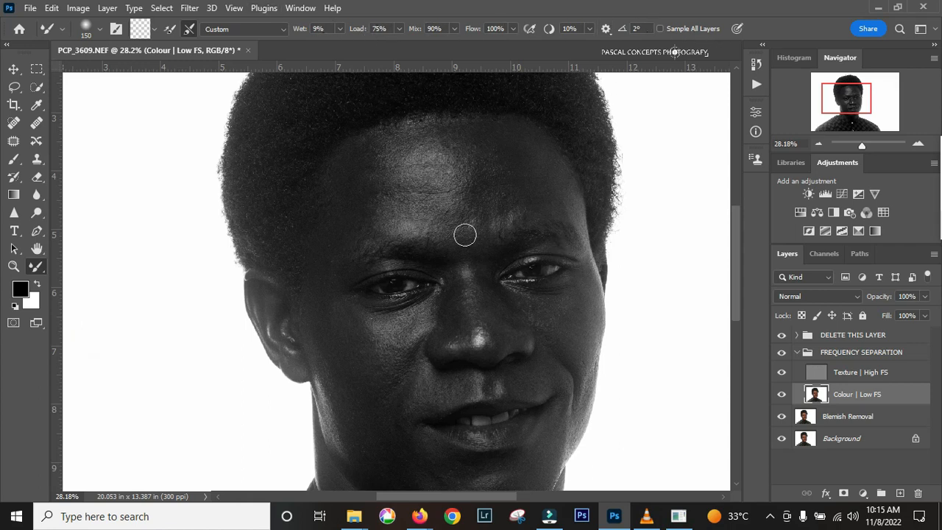
{"action": "scroll", "coordinate": [412, 208], "scroll_direction": "up", "scroll_amount": 2}
{"action": "scroll", "coordinate": [412, 209], "scroll_direction": "up", "scroll_amount": 3}
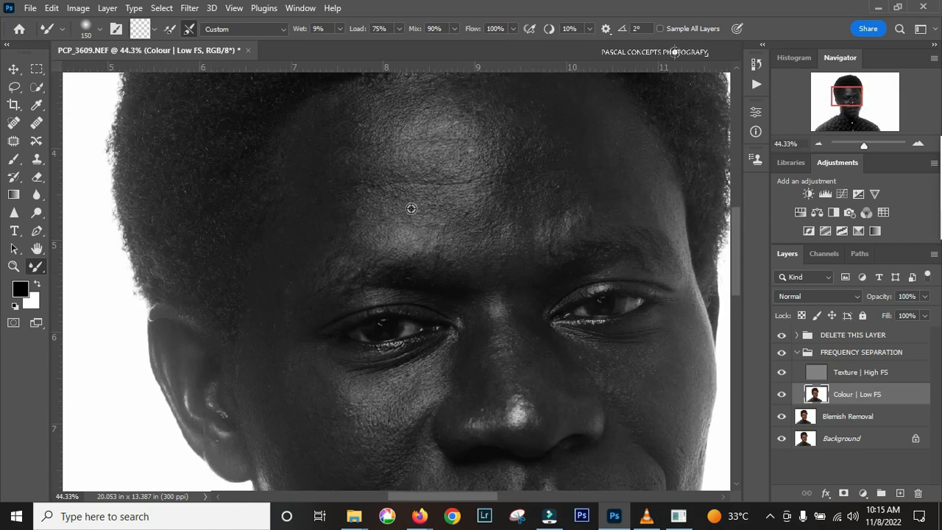
{"action": "left_click", "coordinate": [782, 373]}
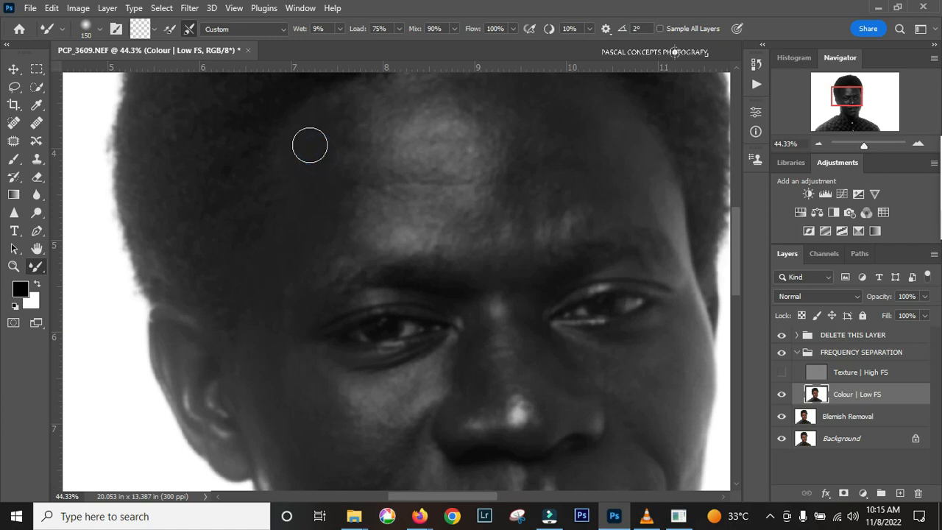
Smooth the forehead tones from hairline to eyebrows on the Colour | Low FS layer, using Mixer Brush sizes between 175 and 250.
{"action": "key", "text": "bracketright"}
{"action": "key", "text": "bracketright"}
{"action": "key", "text": "bracketright"}
{"action": "key", "text": "bracketright"}
{"action": "key", "text": "bracketright"}
{"action": "key", "text": "bracketright"}
{"action": "key", "text": "bracketright"}
{"action": "left_click", "coordinate": [332, 129]}
{"action": "mouse_move", "coordinate": [331, 130]}
{"action": "left_mouse_down"}
{"action": "mouse_move", "coordinate": [356, 156]}
{"action": "mouse_move", "coordinate": [402, 144]}
{"action": "mouse_move", "coordinate": [448, 150]}
{"action": "mouse_move", "coordinate": [448, 136]}
{"action": "mouse_move", "coordinate": [417, 134]}
{"action": "mouse_move", "coordinate": [395, 217]}
{"action": "left_mouse_up"}
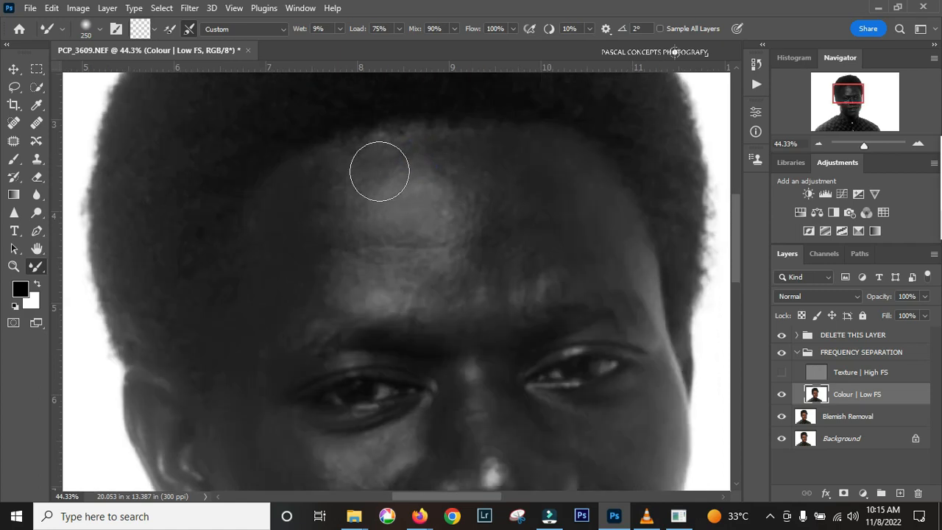
{"action": "mouse_move", "coordinate": [461, 156]}
{"action": "left_mouse_down"}
{"action": "mouse_move", "coordinate": [525, 217]}
{"action": "mouse_move", "coordinate": [511, 251]}
{"action": "mouse_move", "coordinate": [287, 270]}
{"action": "mouse_move", "coordinate": [289, 202]}
{"action": "mouse_move", "coordinate": [333, 302]}
{"action": "mouse_move", "coordinate": [366, 173]}
{"action": "mouse_move", "coordinate": [501, 160]}
{"action": "mouse_move", "coordinate": [540, 280]}
{"action": "mouse_move", "coordinate": [542, 151]}
{"action": "left_mouse_up"}
{"action": "key", "text": "bracketleft"}
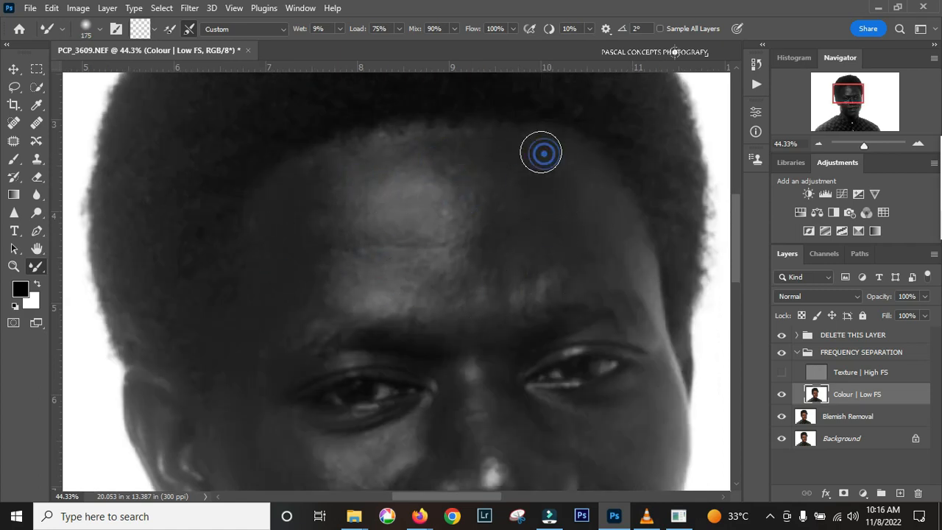
{"action": "mouse_move", "coordinate": [368, 153]}
{"action": "left_mouse_down"}
{"action": "mouse_move", "coordinate": [332, 174]}
{"action": "mouse_move", "coordinate": [337, 329]}
{"action": "left_mouse_up"}
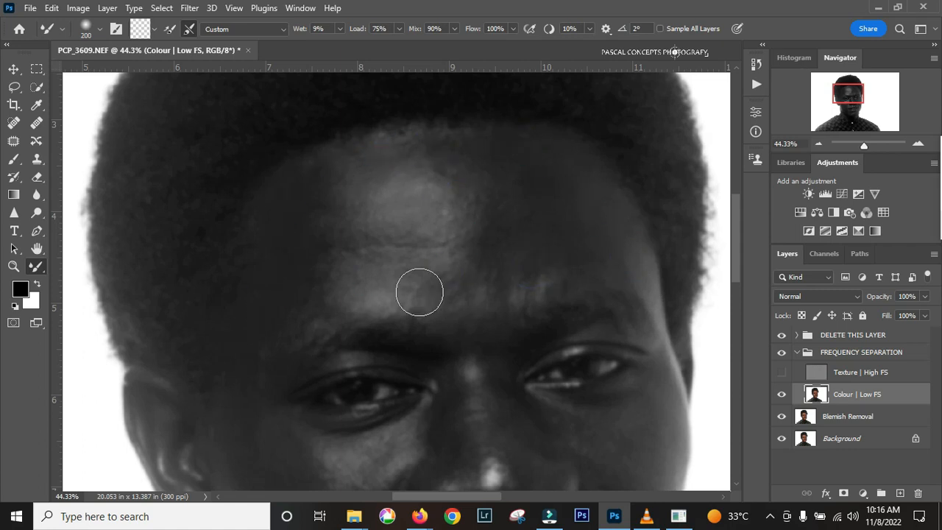
Blend the tones of the cheek and smile line on the image's right side, reducing the Mixer Brush to size 45.
{"action": "scroll", "coordinate": [421, 288], "scroll_direction": "down", "scroll_amount": 3}
{"action": "key", "text": "bracketleft"}
{"action": "key", "text": "bracketleft"}
{"action": "key", "text": "bracketleft"}
{"action": "key", "text": "bracketleft"}
{"action": "key", "text": "bracketleft"}
{"action": "mouse_move", "coordinate": [488, 325]}
{"action": "left_mouse_down"}
{"action": "mouse_move", "coordinate": [455, 328]}
{"action": "mouse_move", "coordinate": [530, 384]}
{"action": "mouse_move", "coordinate": [596, 257]}
{"action": "mouse_move", "coordinate": [627, 276]}
{"action": "left_mouse_up"}
{"action": "key", "text": "bracketleft"}
{"action": "key", "text": "bracketleft"}
{"action": "key", "text": "bracketleft"}
{"action": "key", "text": "bracketleft"}
{"action": "key", "text": "bracketleft"}
{"action": "key", "text": "bracketleft"}
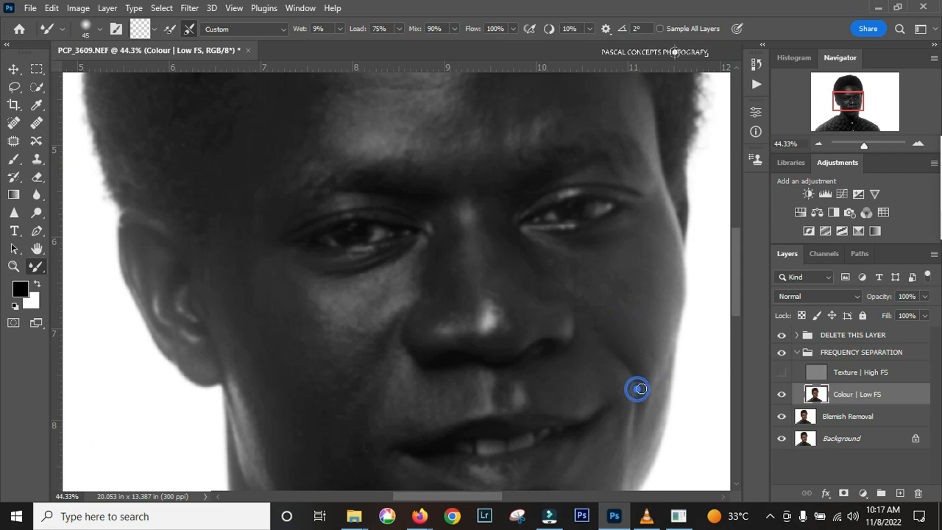
Smooth the tones inside the visible ear and around the lower face with a Mixer Brush of size 50 to 80.
{"action": "scroll", "coordinate": [574, 374], "scroll_direction": "down", "scroll_amount": 2}
{"action": "scroll", "coordinate": [574, 373], "scroll_direction": "left", "scroll_amount": 1}
{"action": "key", "text": "bracketleft"}
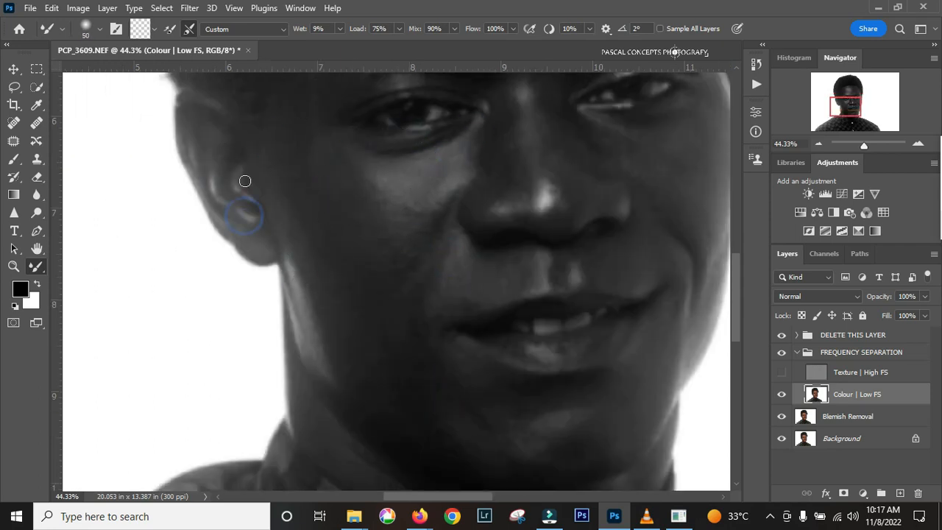
{"action": "key", "text": "bracketleft"}
{"action": "key", "text": "bracketleft"}
{"action": "scroll", "coordinate": [307, 312], "scroll_direction": "down", "scroll_amount": 4}
{"action": "scroll", "coordinate": [464, 209], "scroll_direction": "up", "scroll_amount": 4}
{"action": "scroll", "coordinate": [537, 258], "scroll_direction": "right", "scroll_amount": 2}
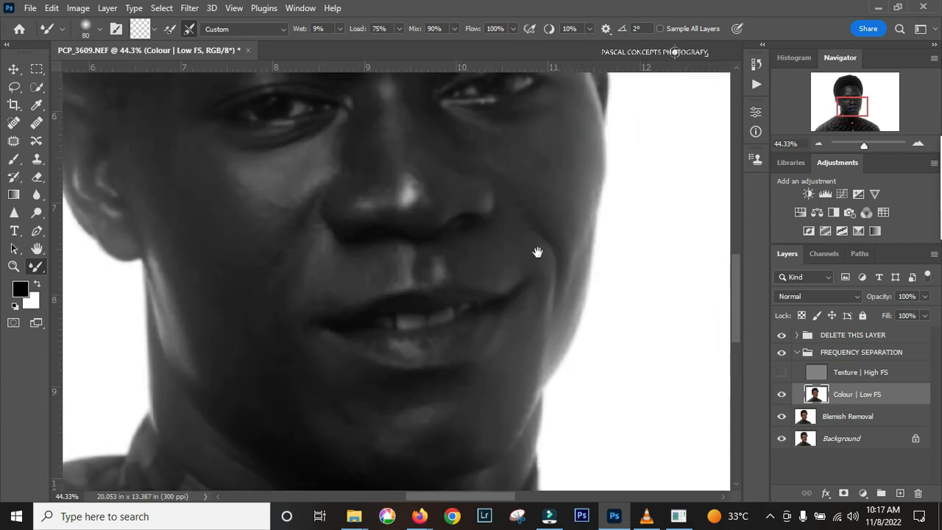
Blend the tones across the cheeks, mouth area and chin with the Mixer Brush, varying its size between 125 and 200.
{"action": "scroll", "coordinate": [525, 164], "scroll_direction": "up", "scroll_amount": 3}
{"action": "key", "text": "bracketright"}
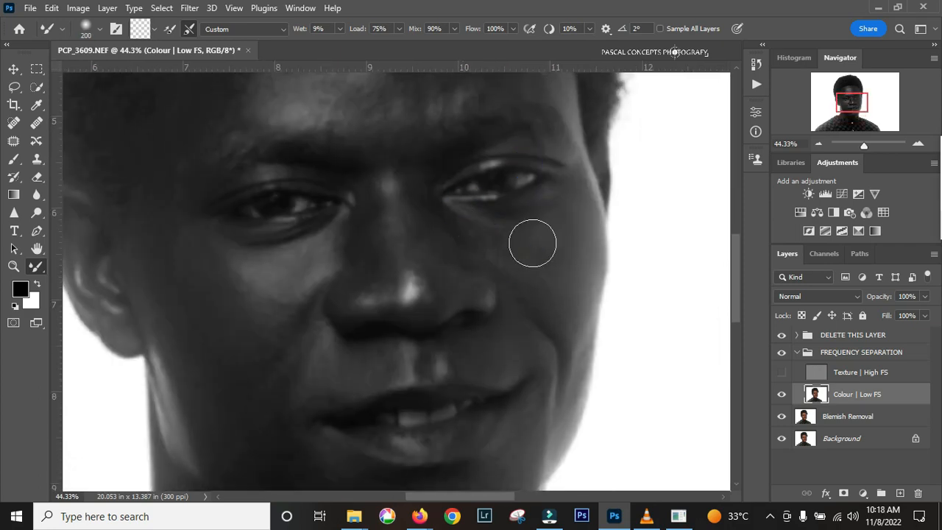
{"action": "scroll", "coordinate": [552, 261], "scroll_direction": "down", "scroll_amount": 4}
{"action": "scroll", "coordinate": [346, 338], "scroll_direction": "left", "scroll_amount": 2}
{"action": "key", "text": "bracketleft"}
{"action": "mouse_move", "coordinate": [479, 311]}
{"action": "left_mouse_down"}
{"action": "mouse_move", "coordinate": [407, 239]}
{"action": "mouse_move", "coordinate": [441, 152]}
{"action": "left_mouse_up"}
{"action": "key", "text": "bracketright"}
{"action": "scroll", "coordinate": [432, 151], "scroll_direction": "up", "scroll_amount": 3}
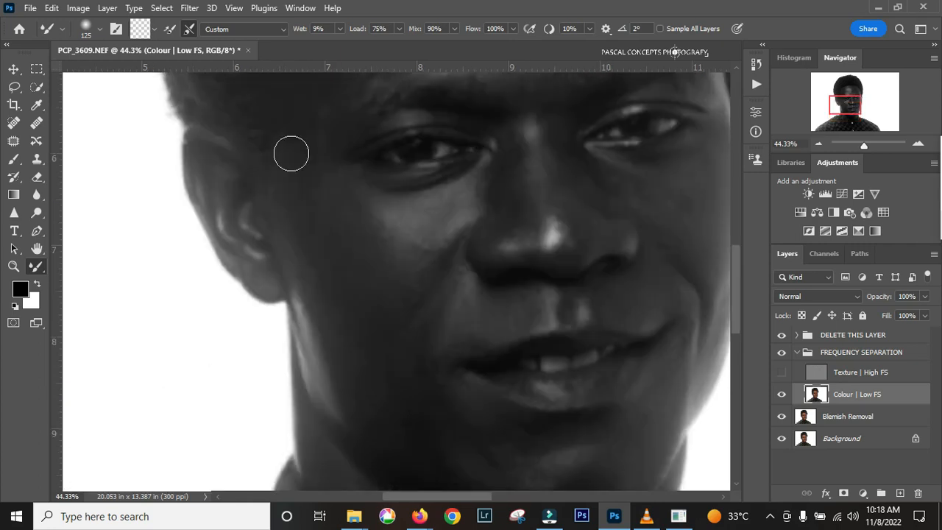
{"action": "left_click_drag", "start_coordinate": [643, 170], "coordinate": [664, 181]}
{"action": "scroll", "coordinate": [528, 249], "scroll_direction": "right", "scroll_amount": 3}
{"action": "scroll", "coordinate": [346, 375], "scroll_direction": "down", "scroll_amount": 2}
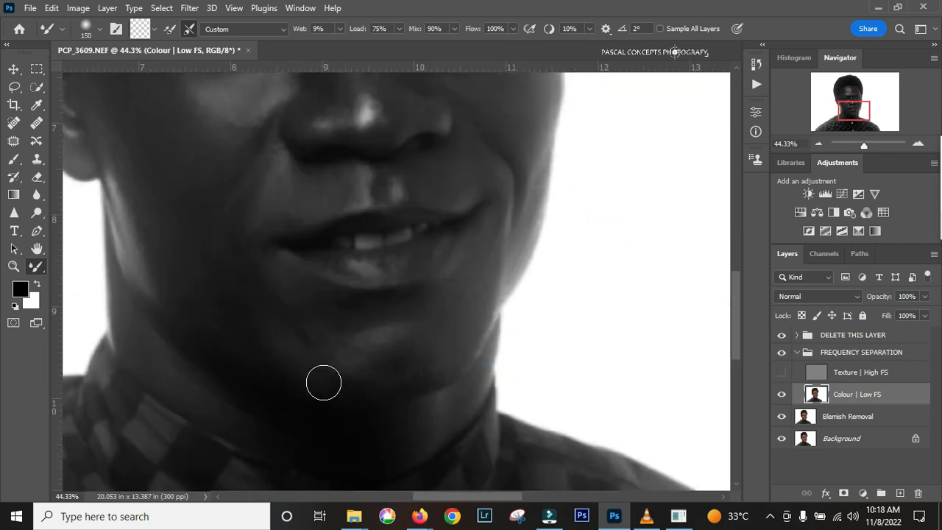
Blend the forehead highlights into the surrounding skin again with a larger Mixer Brush, up to size 300.
{"action": "scroll", "coordinate": [353, 221], "scroll_direction": "up", "scroll_amount": 3}
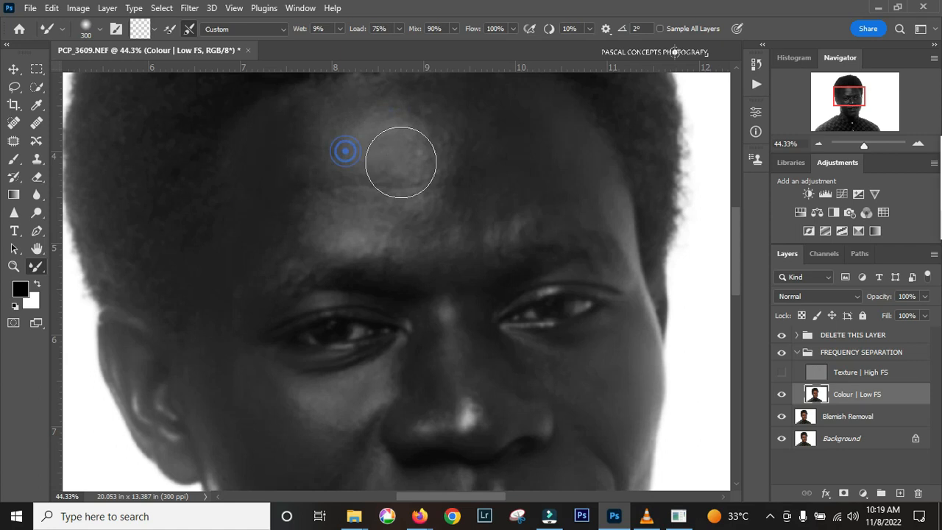
{"action": "scroll", "coordinate": [522, 243], "scroll_direction": "up", "scroll_amount": 3}
{"action": "scroll", "coordinate": [614, 221], "scroll_direction": "down", "scroll_amount": 2}
{"action": "key", "text": "bracketleft"}
{"action": "key", "text": "bracketright"}
{"action": "key", "text": "bracketright"}
{"action": "key", "text": "bracketright"}
{"action": "key", "text": "bracketright"}
{"action": "key", "text": "bracketright"}
{"action": "key", "text": "bracketright"}
{"action": "key", "text": "bracketright"}
{"action": "key", "text": "bracketright"}
{"action": "key", "text": "bracketright"}
{"action": "key", "text": "bracketright"}
{"action": "key", "text": "bracketright"}
{"action": "key", "text": "bracketright"}
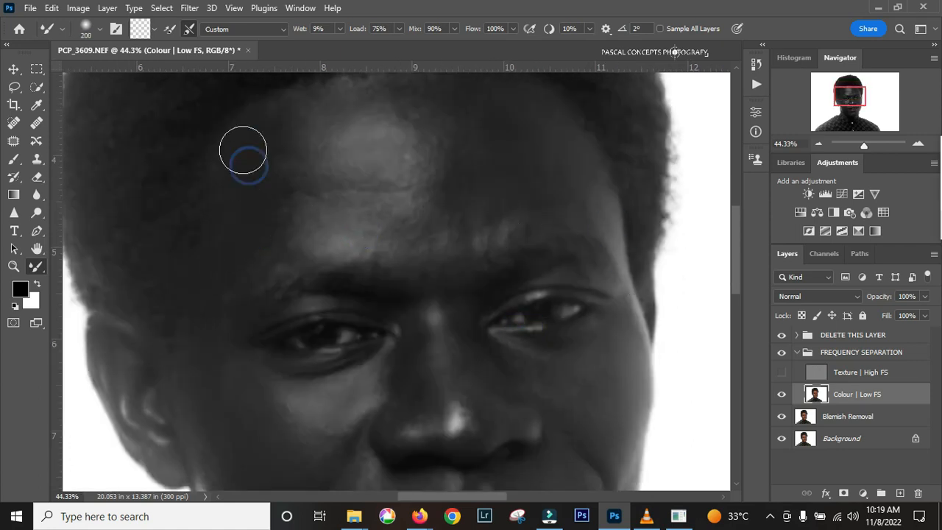
{"action": "scroll", "coordinate": [391, 149], "scroll_direction": "up", "scroll_amount": 2}
{"action": "left_click", "coordinate": [481, 159]}
{"action": "mouse_move", "coordinate": [420, 157]}
{"action": "left_mouse_down"}
{"action": "mouse_move", "coordinate": [364, 162]}
{"action": "mouse_move", "coordinate": [360, 181]}
{"action": "left_mouse_up"}
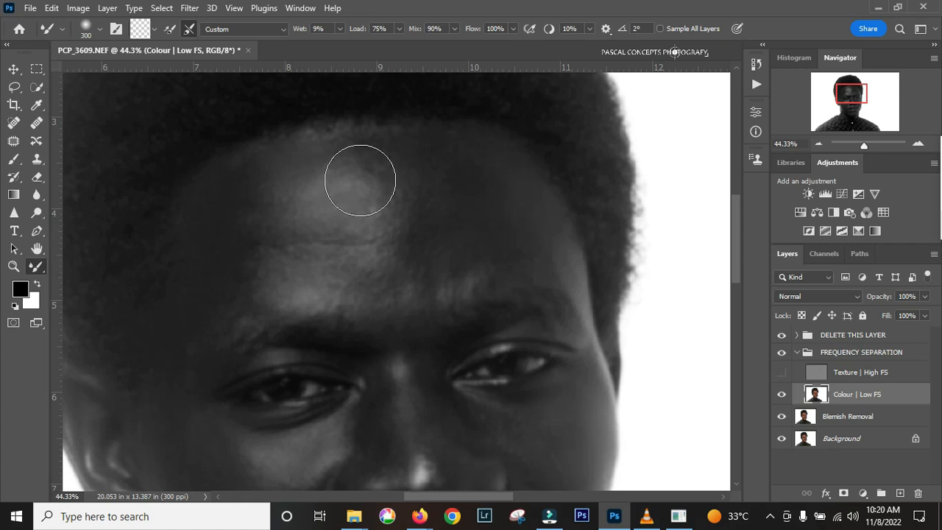
Smooth the tones of the lower cheek and chin with the Mixer Brush at size 125.
{"action": "scroll", "coordinate": [347, 339], "scroll_direction": "down", "scroll_amount": 5}
{"action": "key", "text": "bracketleft"}
{"action": "key", "text": "bracketleft"}
{"action": "key", "text": "bracketleft"}
{"action": "key", "text": "bracketleft"}
{"action": "key", "text": "bracketleft"}
{"action": "left_click_drag", "start_coordinate": [372, 403], "coordinate": [361, 391]}
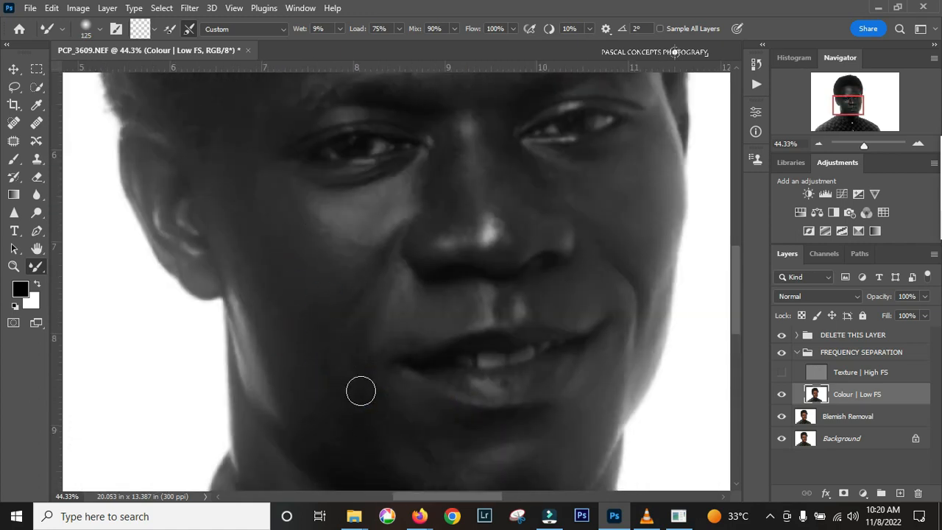
{"action": "left_click_drag", "start_coordinate": [423, 425], "coordinate": [475, 429]}
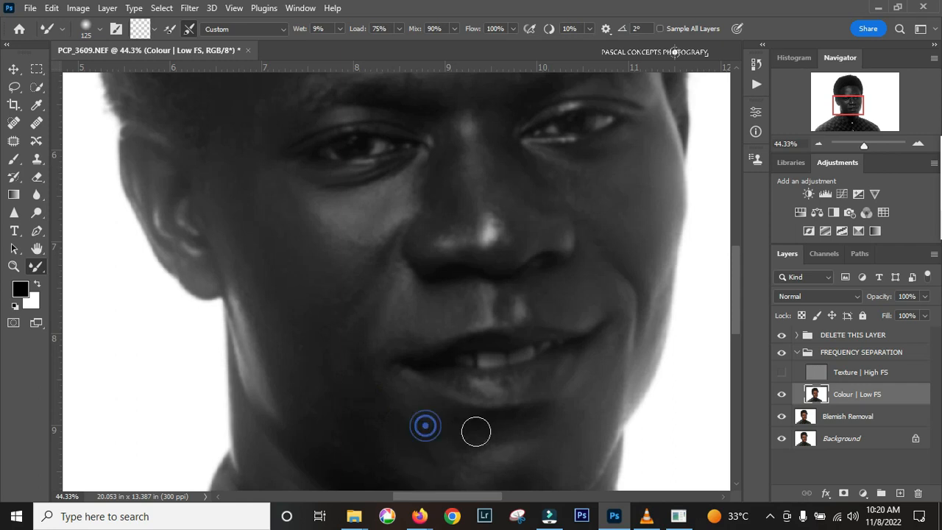
Show the Texture | High FS layer and compare the face with the FREQUENCY SEPARATION group hidden and shown.
{"action": "left_click", "coordinate": [782, 373]}
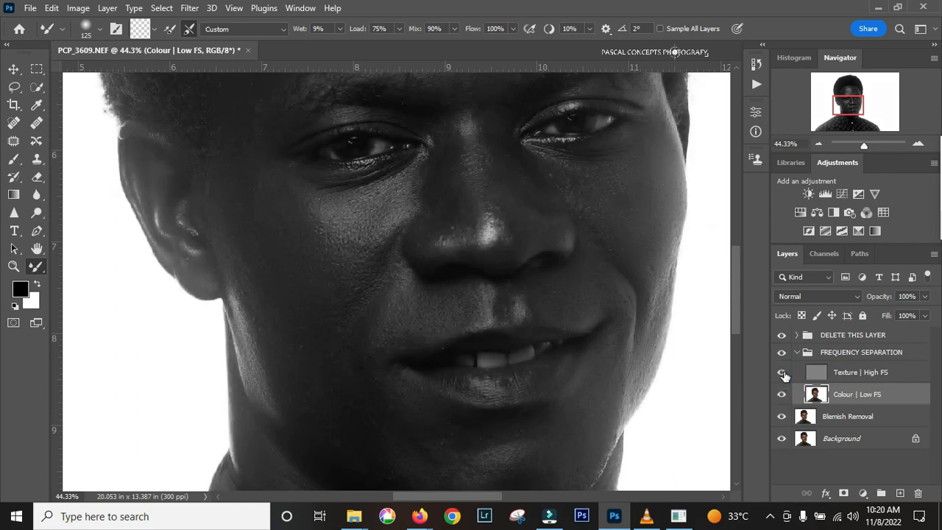
{"action": "left_click_drag", "start_coordinate": [467, 200], "coordinate": [502, 333]}
{"action": "left_click", "coordinate": [783, 353]}
{"action": "left_click", "coordinate": [783, 355]}
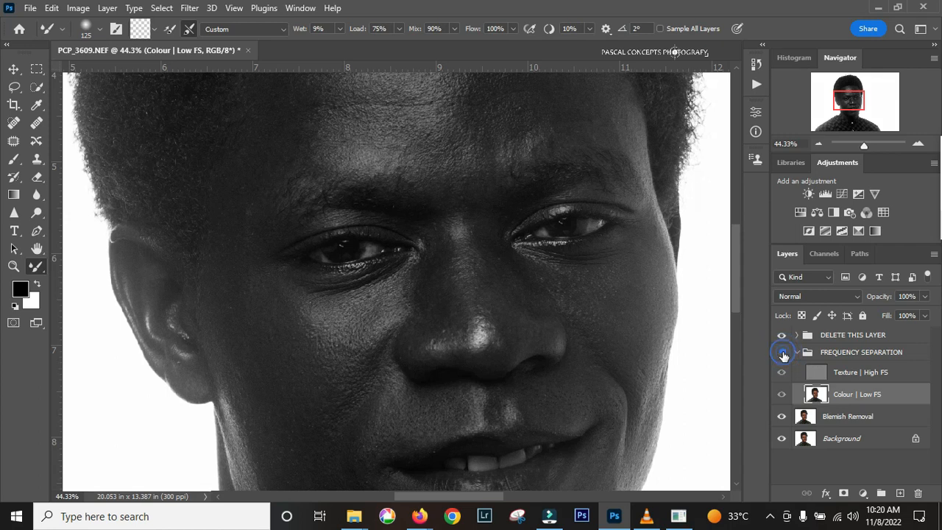
{"action": "scroll", "coordinate": [412, 295], "scroll_direction": "down", "scroll_amount": 3}
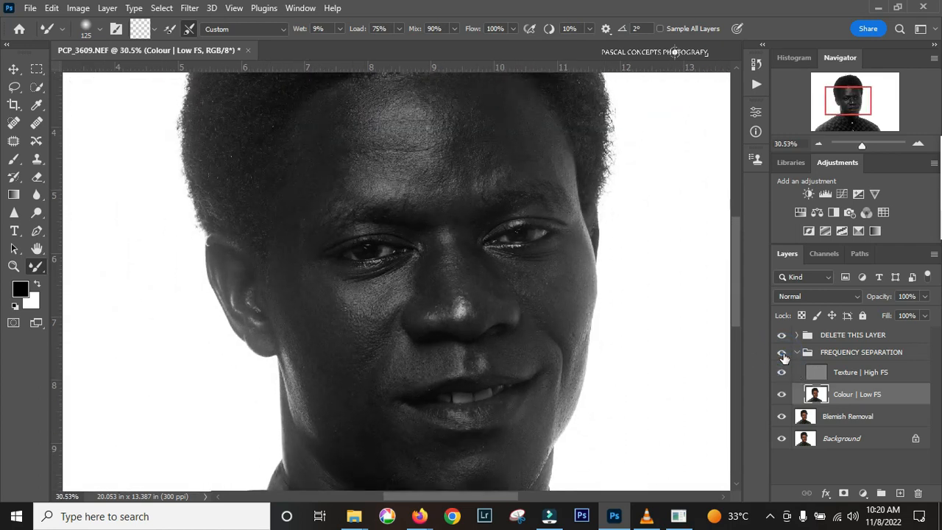
{"action": "left_click", "coordinate": [783, 355]}
{"action": "scroll", "coordinate": [509, 287], "scroll_direction": "up", "scroll_amount": 3}
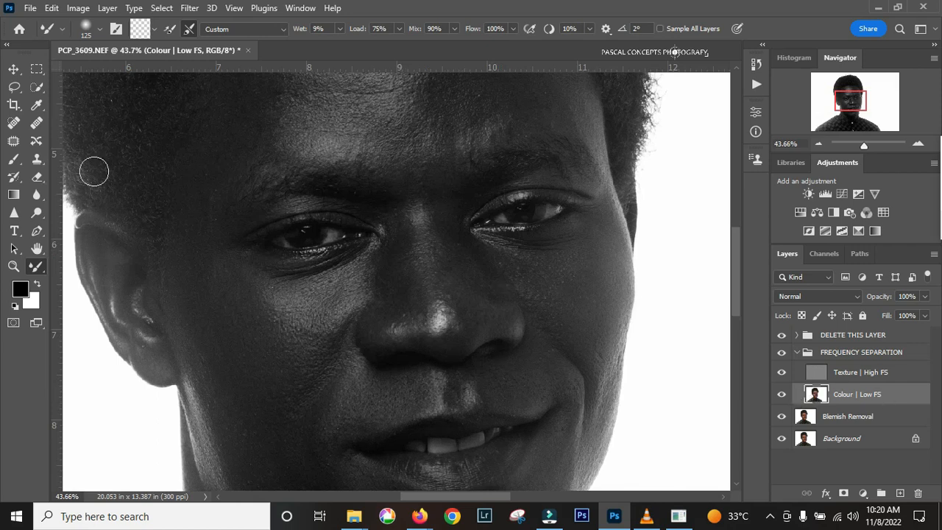
Outline the whole forehead between hairline and eyebrows with the Lasso tool, using a 22 px feather.
{"action": "left_click", "coordinate": [14, 87]}
{"action": "mouse_move", "coordinate": [378, 184]}
{"action": "left_mouse_down"}
{"action": "mouse_move", "coordinate": [371, 159]}
{"action": "mouse_move", "coordinate": [423, 278]}
{"action": "left_mouse_up"}
{"action": "left_click_drag", "start_coordinate": [425, 144], "coordinate": [361, 161]}
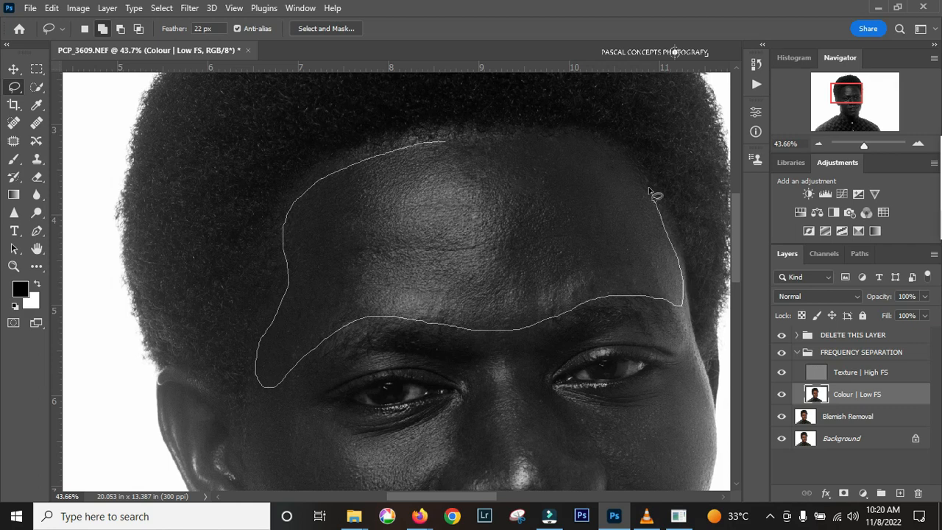
{"action": "mouse_move", "coordinate": [384, 155]}
{"action": "left_mouse_down"}
{"action": "mouse_move", "coordinate": [360, 154]}
{"action": "mouse_move", "coordinate": [319, 173]}
{"action": "left_mouse_up"}
{"action": "left_click_drag", "start_coordinate": [291, 272], "coordinate": [318, 317]}
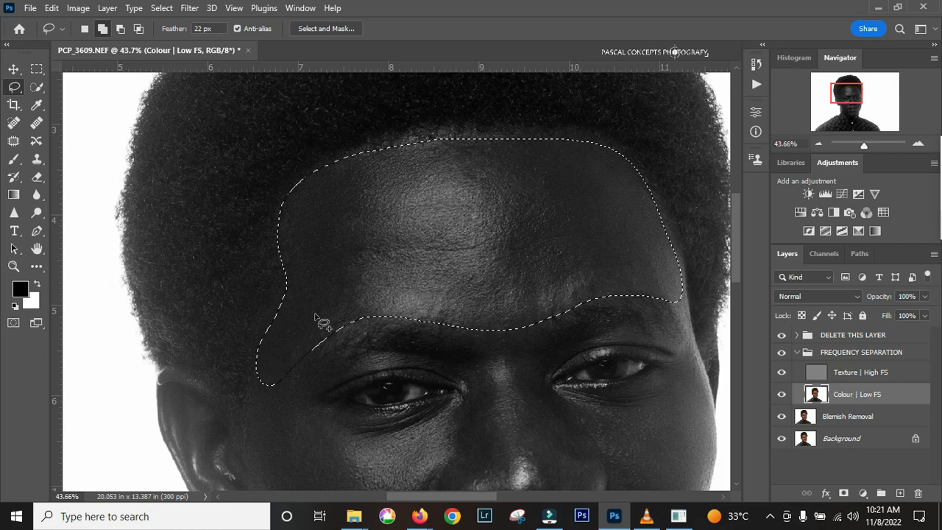
Apply a Gaussian Blur with a 15-pixel radius to the selected forehead on the Colour | Low FS layer, and clear the selection.
{"action": "left_click", "coordinate": [196, 10]}
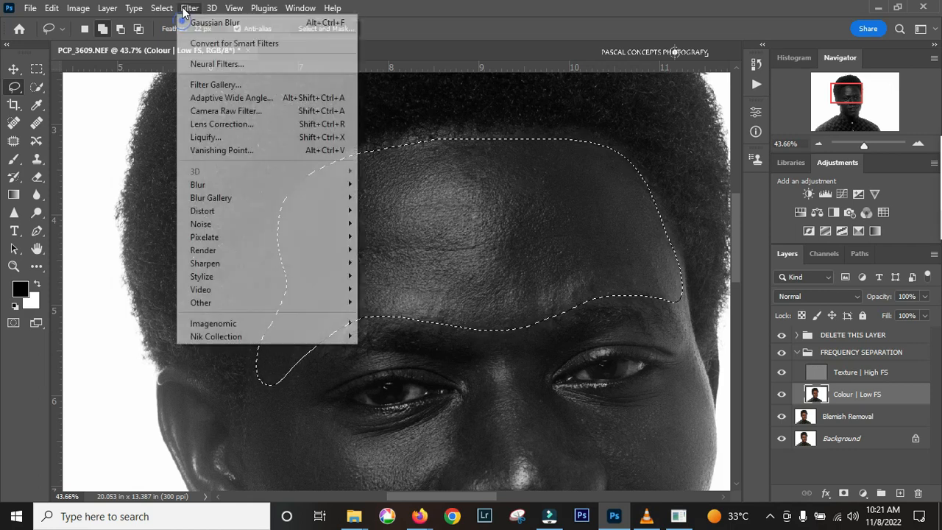
{"action": "mouse_move", "coordinate": [262, 189]}
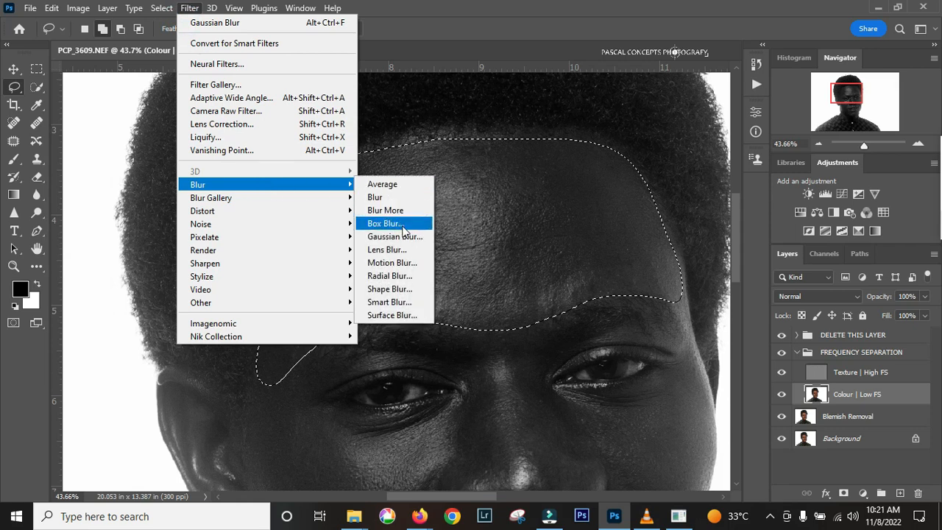
{"action": "left_click", "coordinate": [406, 236]}
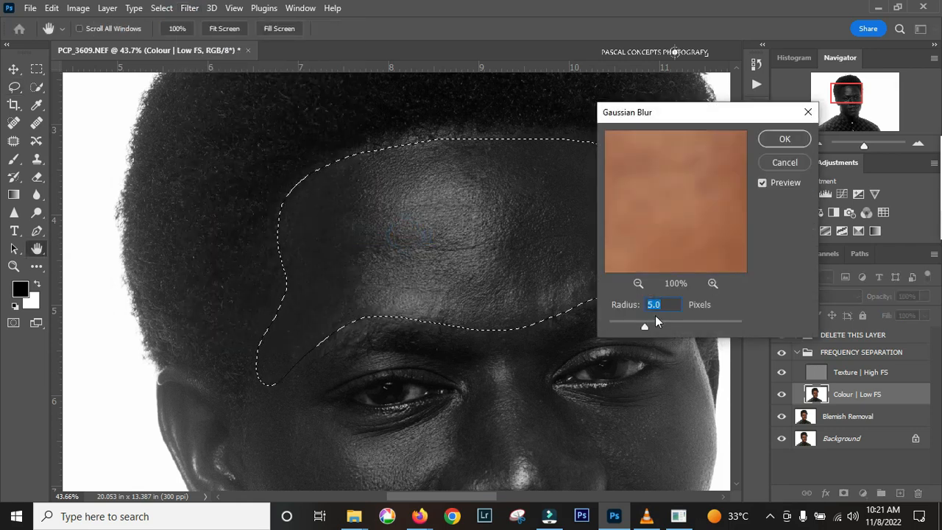
{"action": "type", "text": "15"}
{"action": "left_click_drag", "start_coordinate": [708, 117], "coordinate": [777, 104]}
{"action": "left_click", "coordinate": [847, 128]}
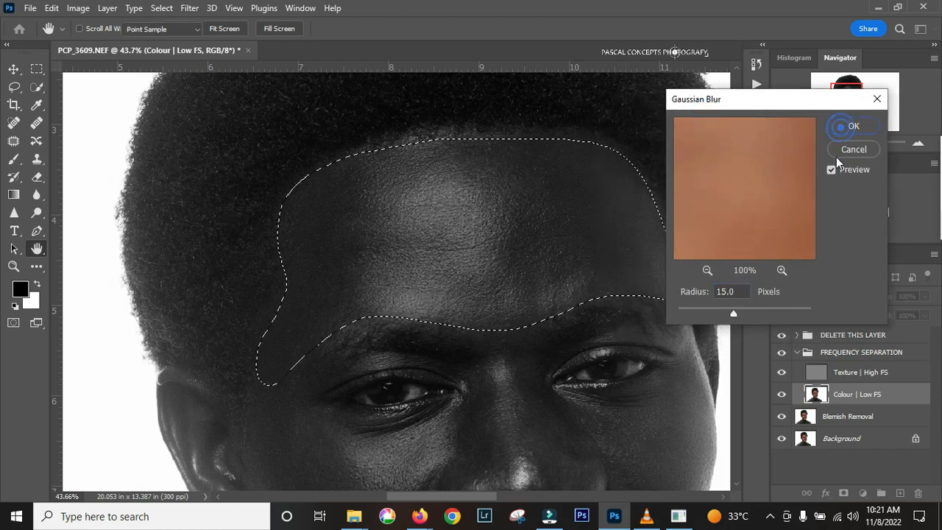
{"action": "key", "text": "l"}
{"action": "right_click", "coordinate": [468, 276]}
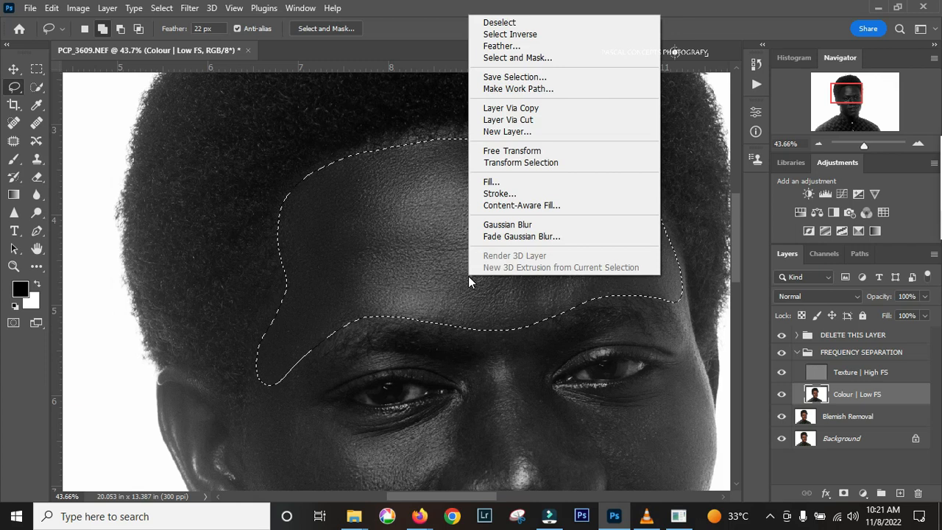
{"action": "left_click", "coordinate": [500, 23]}
Outline the skin beneath the eye on the visible-ear side with the Lasso tool and apply Gaussian Blur to it.
{"action": "mouse_move", "coordinate": [502, 398]}
{"action": "left_mouse_down"}
{"action": "mouse_move", "coordinate": [526, 238]}
{"action": "mouse_move", "coordinate": [553, 187]}
{"action": "mouse_move", "coordinate": [447, 221]}
{"action": "left_mouse_up"}
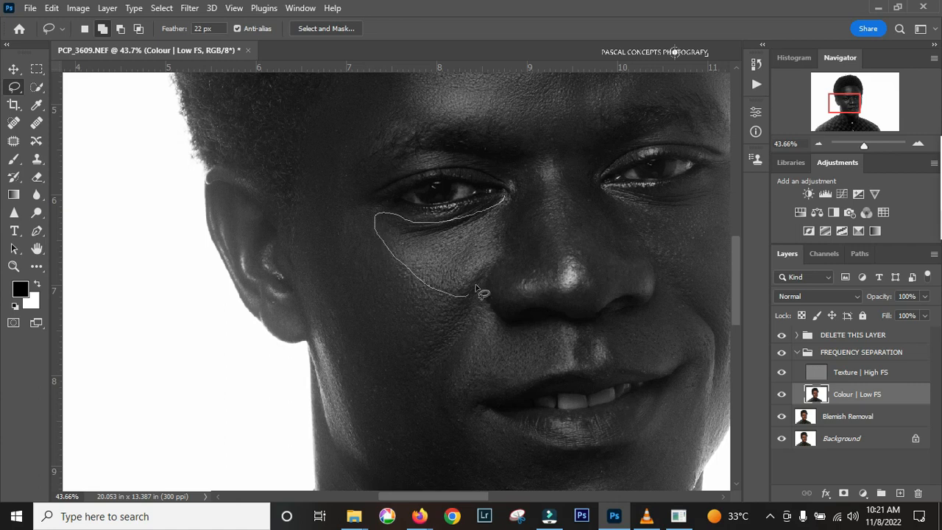
{"action": "left_click_drag", "start_coordinate": [503, 240], "coordinate": [504, 243]}
{"action": "right_click", "coordinate": [451, 241]}
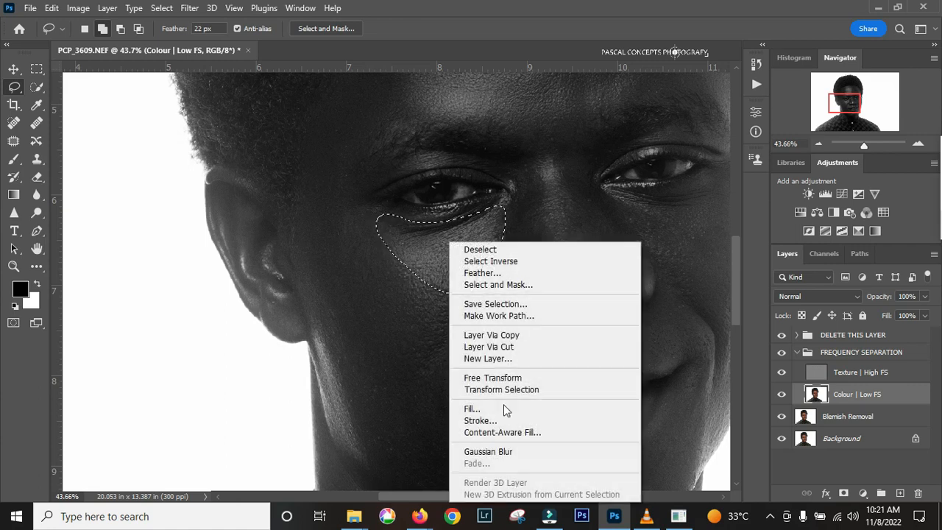
{"action": "left_click", "coordinate": [508, 452]}
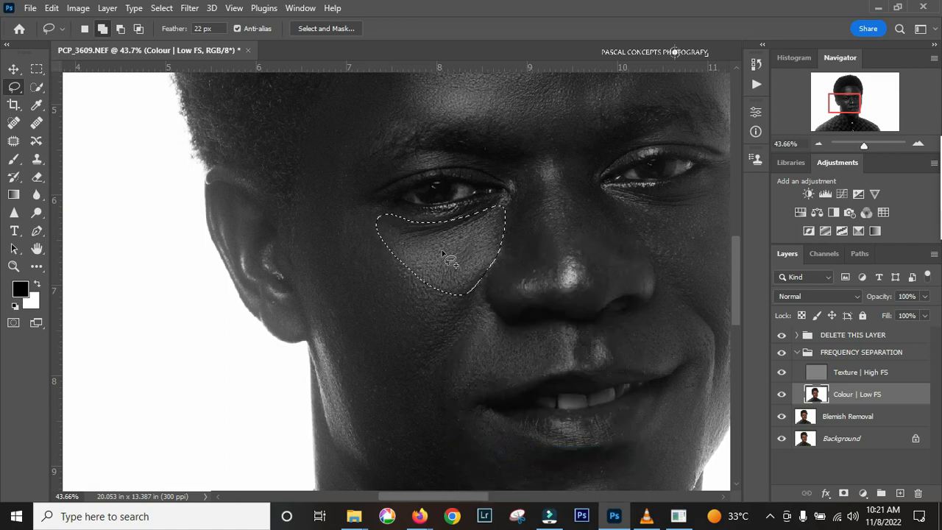
Fade the under-eye Gaussian Blur to 74% opacity in Normal mode.
{"action": "right_click", "coordinate": [444, 254]}
{"action": "left_click", "coordinate": [515, 463]}
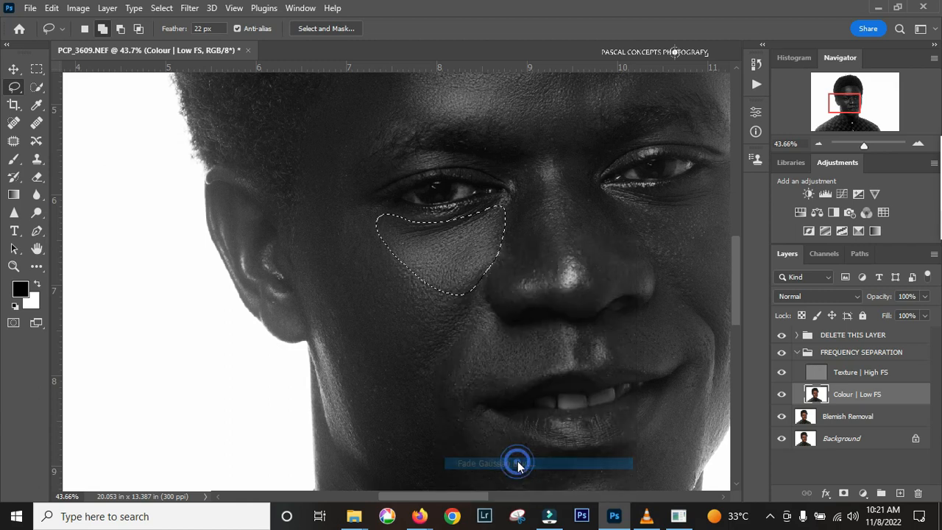
{"action": "left_click_drag", "start_coordinate": [227, 221], "coordinate": [198, 223]}
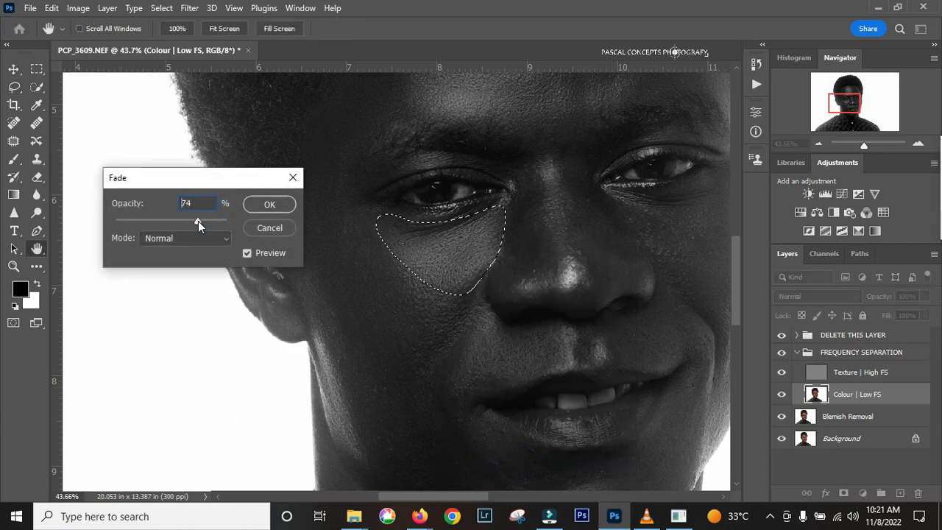
{"action": "left_click", "coordinate": [269, 204]}
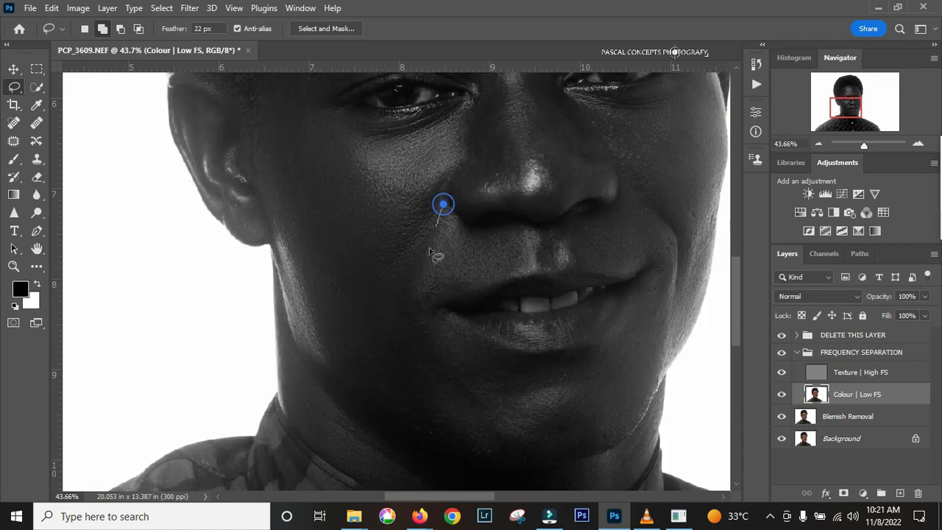
Lasso the cheek crease, the jawline highlight and the chin below the lips in turn, softening each with a faded Gaussian Blur.
{"action": "left_click_drag", "start_coordinate": [442, 214], "coordinate": [421, 279]}
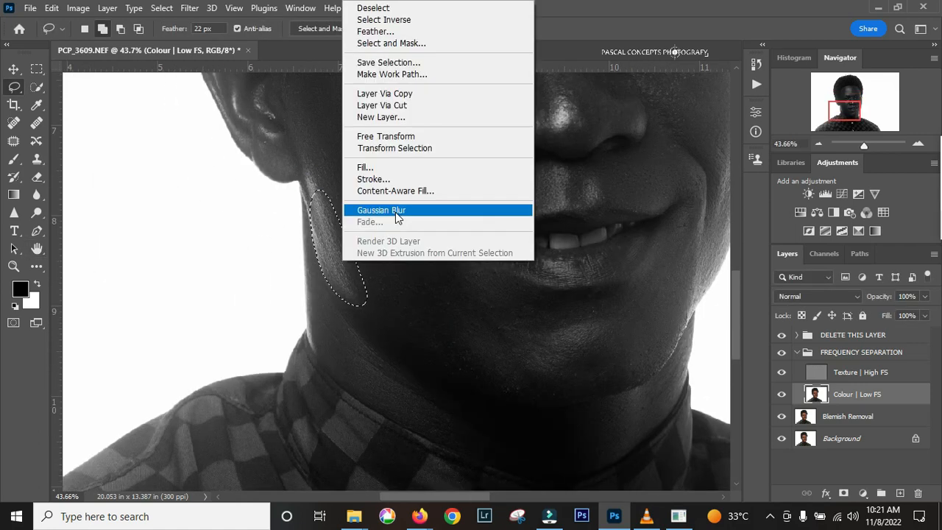
{"action": "left_click_drag", "start_coordinate": [387, 210], "coordinate": [455, 298]}
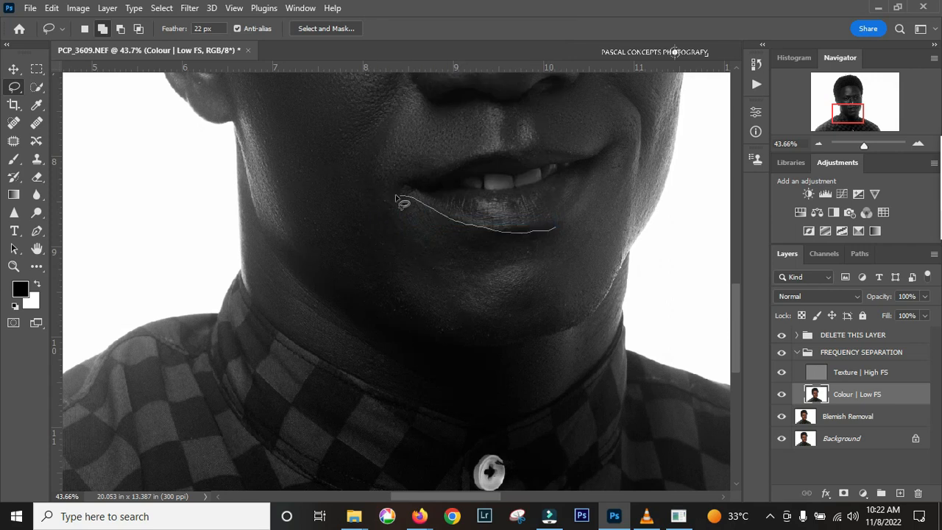
{"action": "left_click_drag", "start_coordinate": [568, 227], "coordinate": [515, 262]}
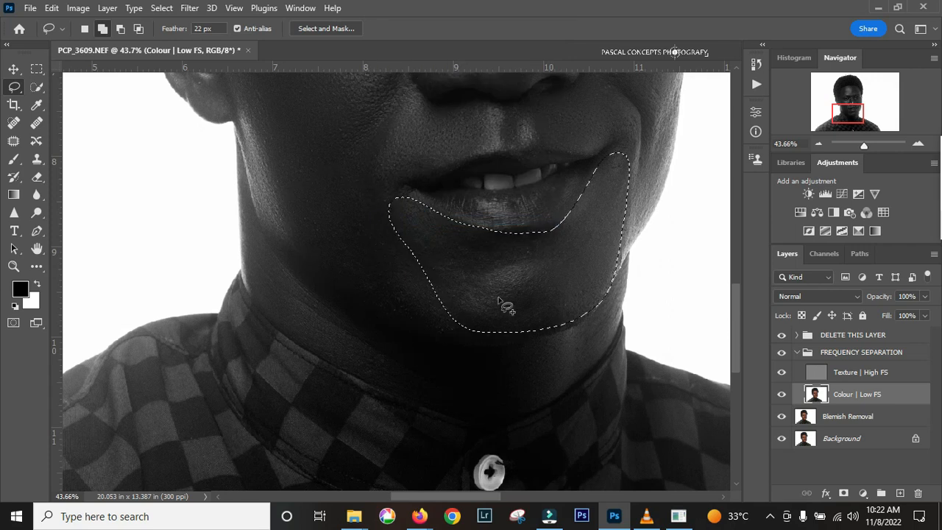
{"action": "key", "text": "ctrl+shift+f"}
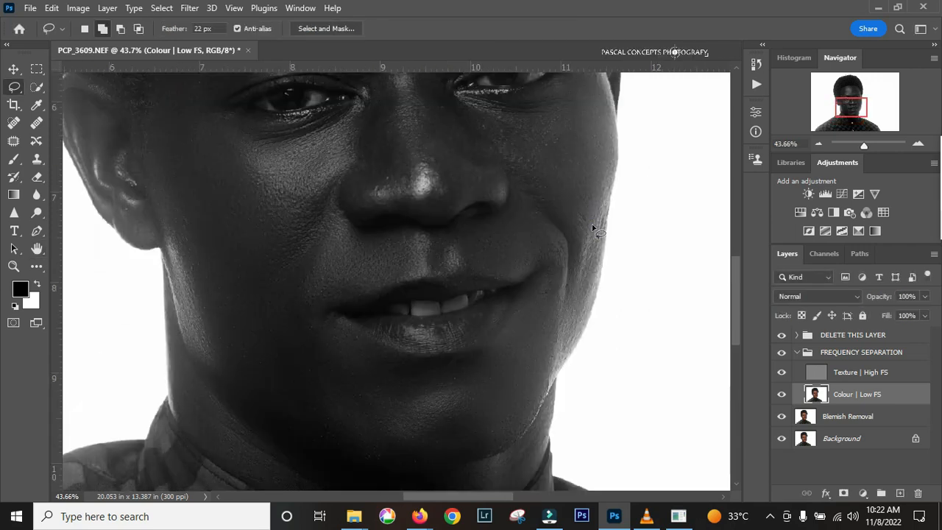
Lasso the outer edge of the cheek opposite the visible ear and soften it with a faded Gaussian Blur.
{"action": "mouse_move", "coordinate": [595, 228]}
{"action": "left_mouse_down"}
{"action": "mouse_move", "coordinate": [557, 373]}
{"action": "mouse_move", "coordinate": [582, 383]}
{"action": "left_mouse_up"}
{"action": "key", "text": "ctrl+shift+f"}
{"action": "left_click", "coordinate": [275, 205]}
Outline the skin beneath the other eye, apply a faded Gaussian Blur to it, and clear the selection.
{"action": "mouse_move", "coordinate": [593, 198]}
{"action": "left_mouse_down"}
{"action": "mouse_move", "coordinate": [493, 265]}
{"action": "mouse_move", "coordinate": [592, 197]}
{"action": "left_mouse_up"}
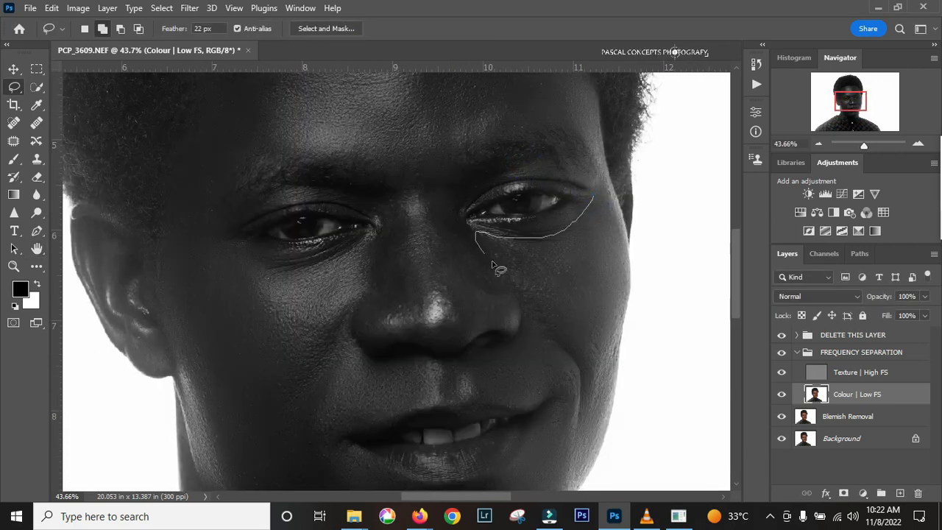
{"action": "right_click", "coordinate": [581, 315]}
{"action": "left_click", "coordinate": [611, 280]}
{"action": "key", "text": "ctrl+shift+f"}
{"action": "left_click", "coordinate": [265, 204]}
{"action": "left_click_drag", "start_coordinate": [400, 169], "coordinate": [493, 322]}
{"action": "key", "text": "ctrl+d"}
Outline the neck between jaw and shirt collar, soften it with a faded Gaussian Blur, and clear the selection.
{"action": "mouse_move", "coordinate": [382, 235]}
{"action": "left_mouse_down"}
{"action": "mouse_move", "coordinate": [486, 302]}
{"action": "mouse_move", "coordinate": [387, 189]}
{"action": "left_mouse_up"}
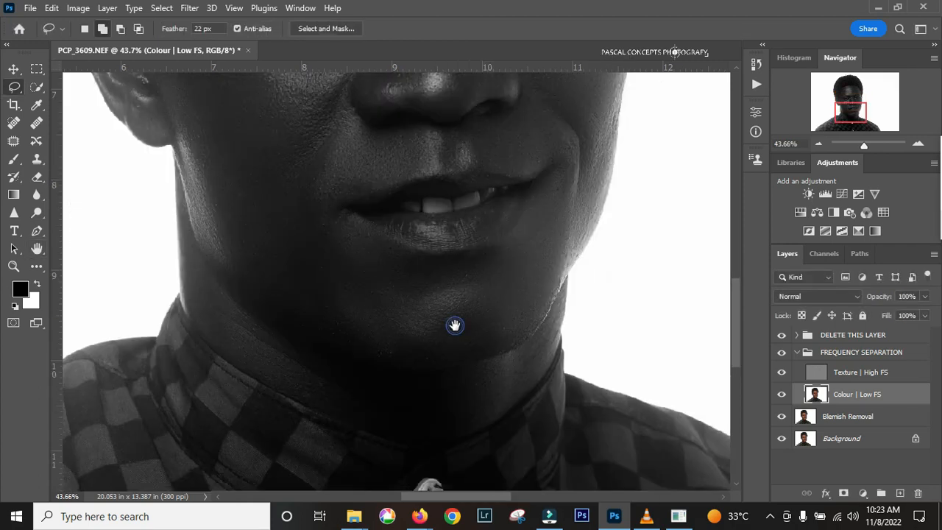
{"action": "left_click_drag", "start_coordinate": [195, 275], "coordinate": [198, 279]}
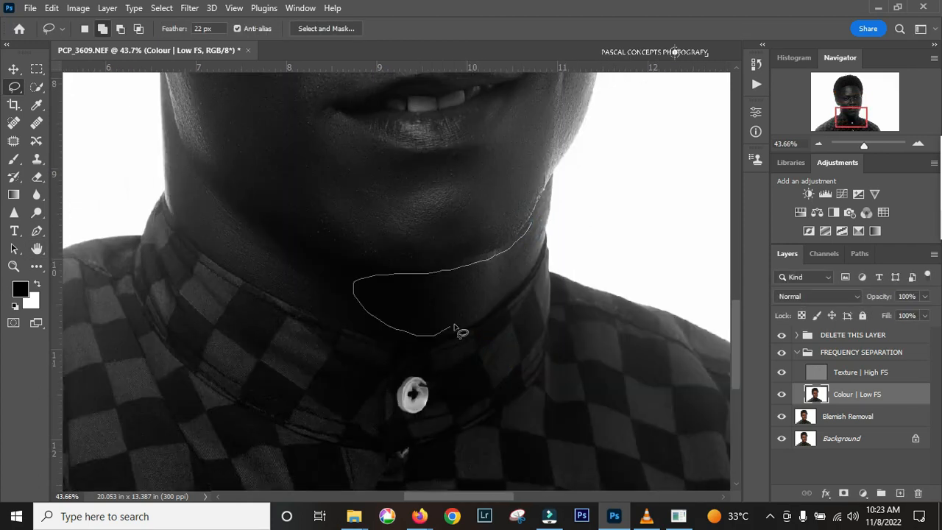
{"action": "key", "text": "ctrl+shift+f"}
{"action": "key", "text": "Return"}
{"action": "key", "text": "ctrl+d"}
Hide the DELETE THIS LAYER group and compare the whole face in colour with the FREQUENCY SEPARATION group hidden and shown.
{"action": "left_click", "coordinate": [847, 94]}
{"action": "left_click_drag", "start_coordinate": [846, 94], "coordinate": [847, 92]}
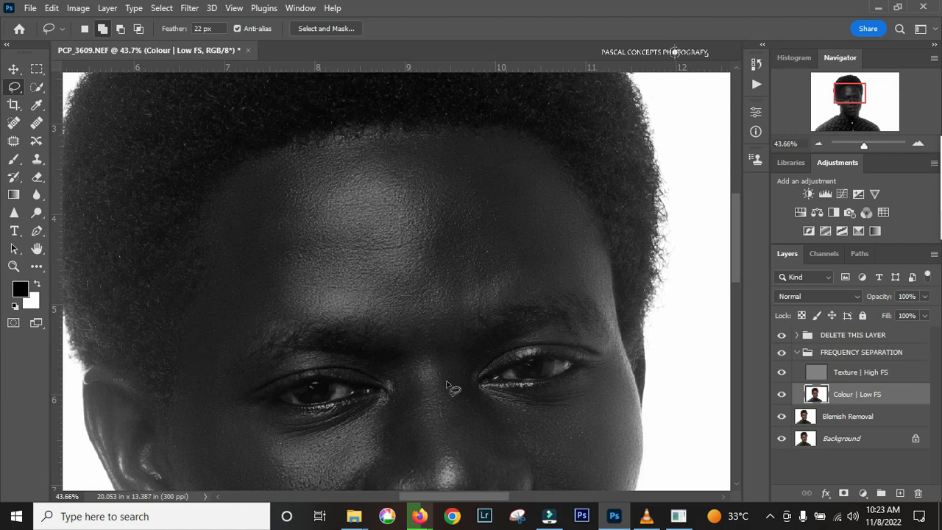
{"action": "scroll", "coordinate": [494, 385], "scroll_direction": "down", "scroll_amount": 1}
{"action": "scroll", "coordinate": [496, 246], "scroll_direction": "down", "scroll_amount": 5}
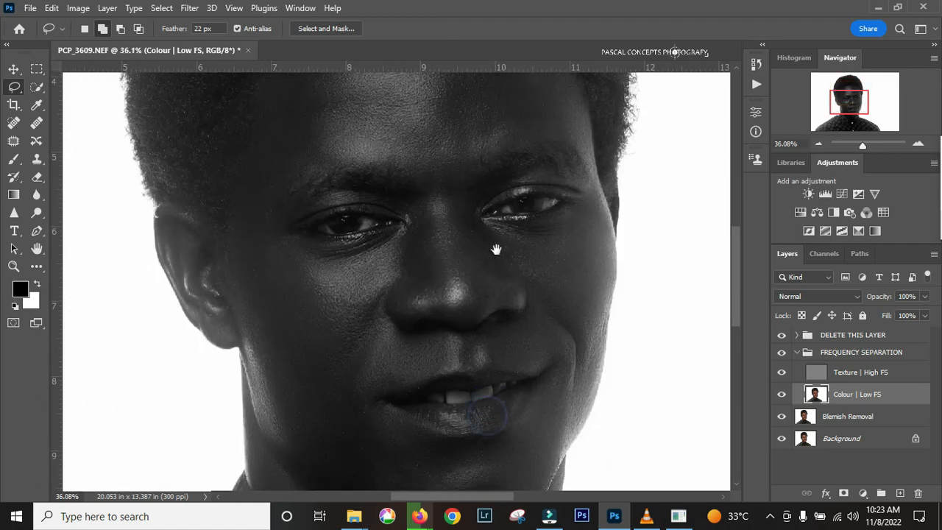
{"action": "scroll", "coordinate": [493, 263], "scroll_direction": "down", "scroll_amount": 1}
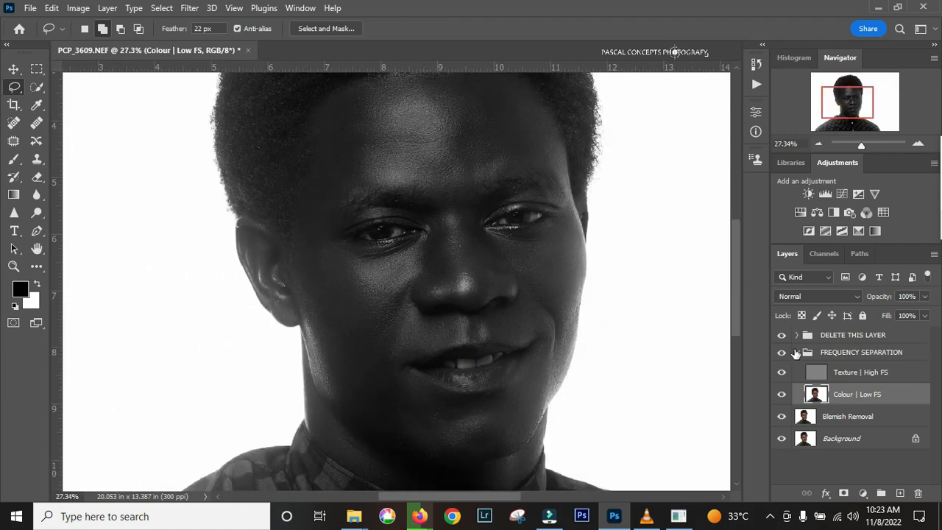
{"action": "left_click", "coordinate": [782, 335]}
{"action": "left_click", "coordinate": [783, 353]}
{"action": "left_click", "coordinate": [784, 354]}
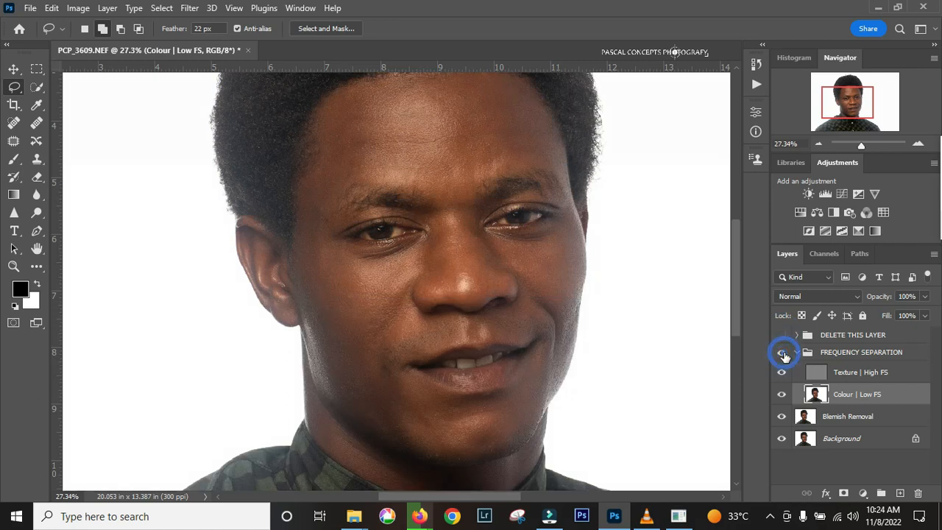
{"action": "left_click", "coordinate": [784, 354]}
{"action": "left_click", "coordinate": [784, 354]}
Examine the nose and cheek texture up close with the FREQUENCY SEPARATION group hidden and shown, and return to the whole image.
{"action": "scroll", "coordinate": [419, 248], "scroll_direction": "up", "scroll_amount": 5}
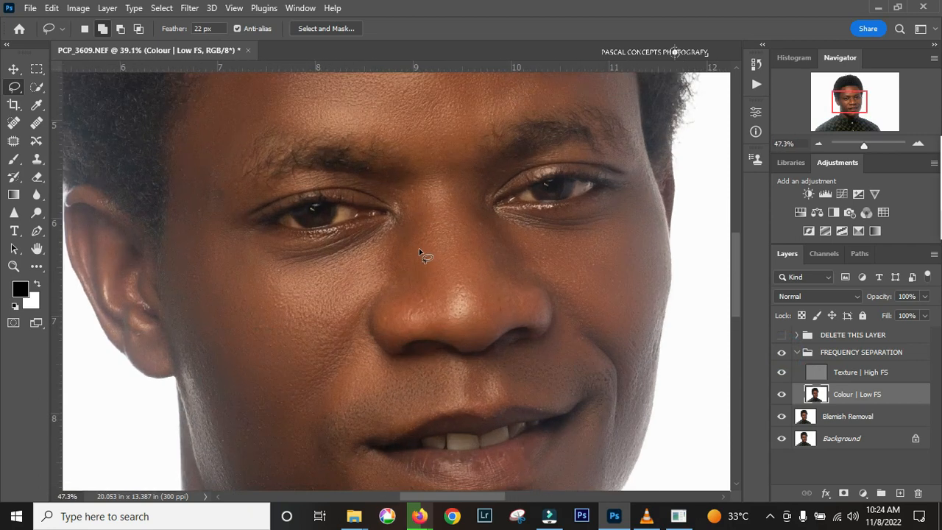
{"action": "scroll", "coordinate": [418, 248], "scroll_direction": "up", "scroll_amount": 5}
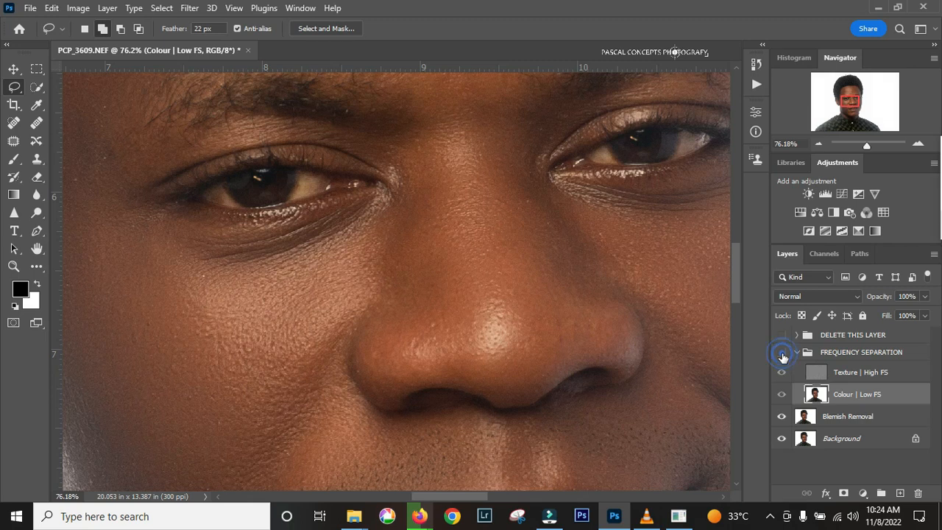
{"action": "left_click", "coordinate": [783, 354]}
{"action": "left_click", "coordinate": [784, 355]}
{"action": "left_click_drag", "start_coordinate": [535, 339], "coordinate": [659, 269]}
{"action": "scroll", "coordinate": [416, 275], "scroll_direction": "up", "scroll_amount": 2}
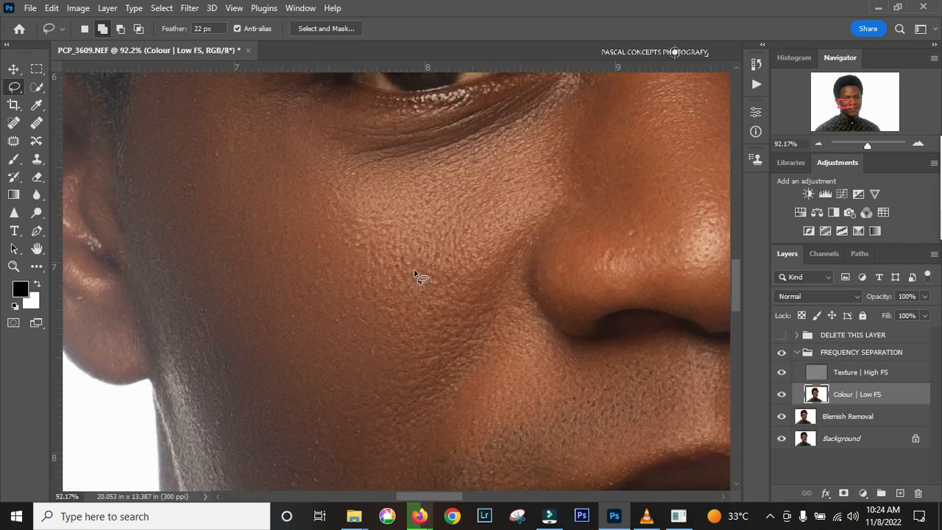
{"action": "left_click", "coordinate": [785, 354]}
{"action": "left_click", "coordinate": [785, 354]}
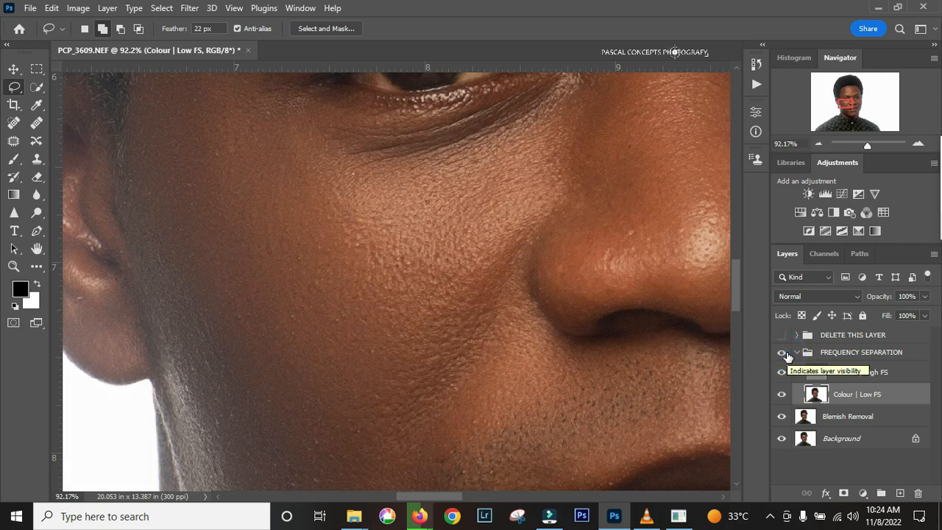
{"action": "key", "text": "ctrl+0"}
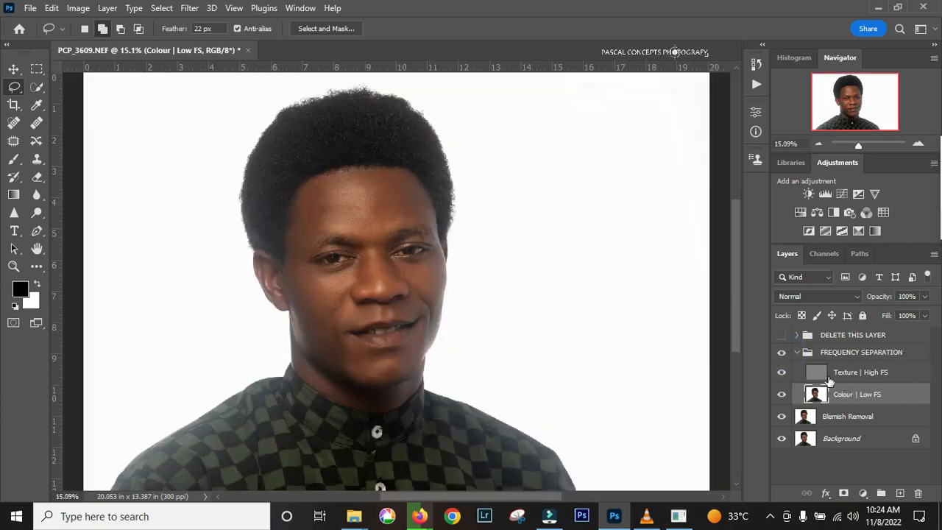
Show the DELETE THIS LAYER group and clone away forehead spots on the Texture | High FS layer with the Clone Stamp at size 25.
{"action": "left_click", "coordinate": [819, 374]}
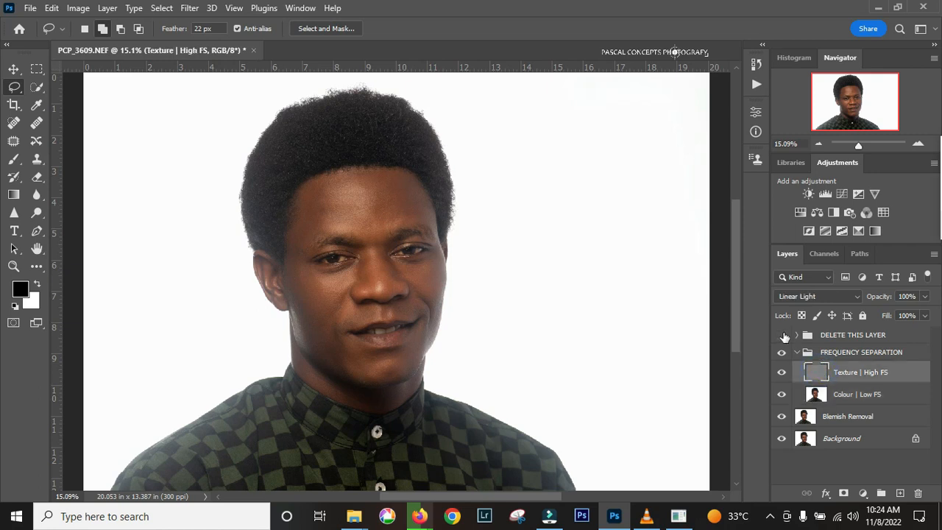
{"action": "left_click", "coordinate": [37, 161]}
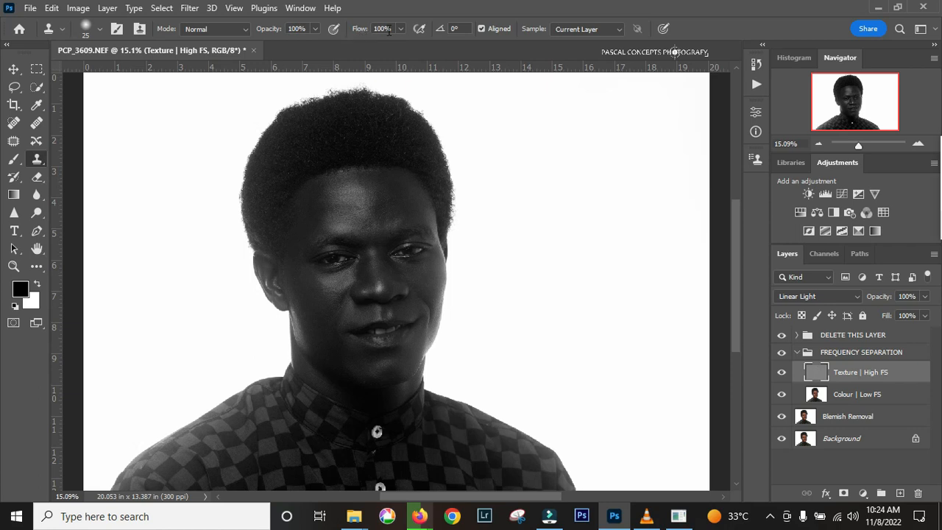
{"action": "scroll", "coordinate": [418, 191], "scroll_direction": "up", "scroll_amount": 4}
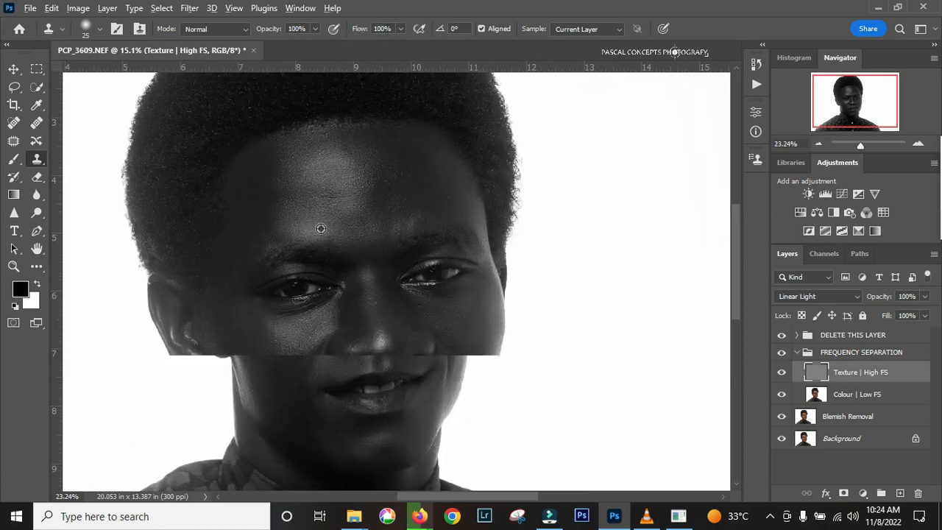
{"action": "scroll", "coordinate": [331, 205], "scroll_direction": "up", "scroll_amount": 3}
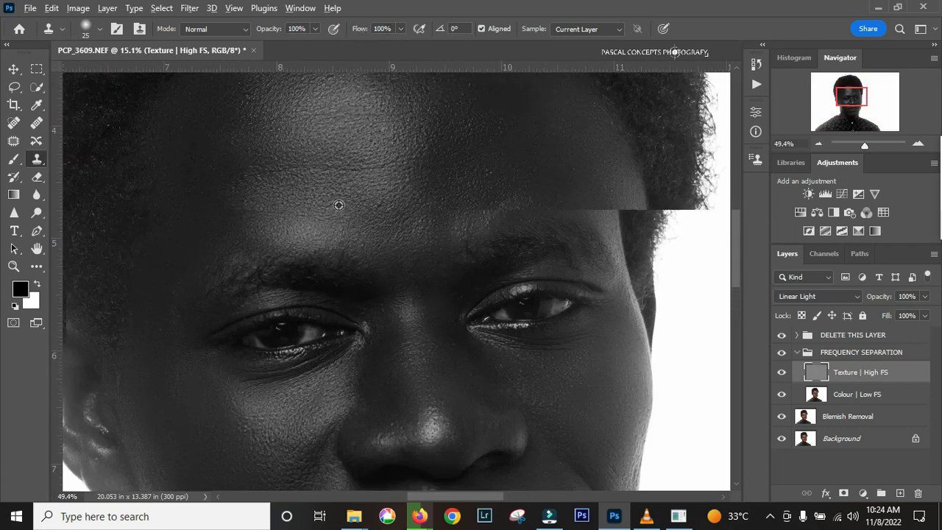
{"action": "scroll", "coordinate": [346, 187], "scroll_direction": "up", "scroll_amount": 1}
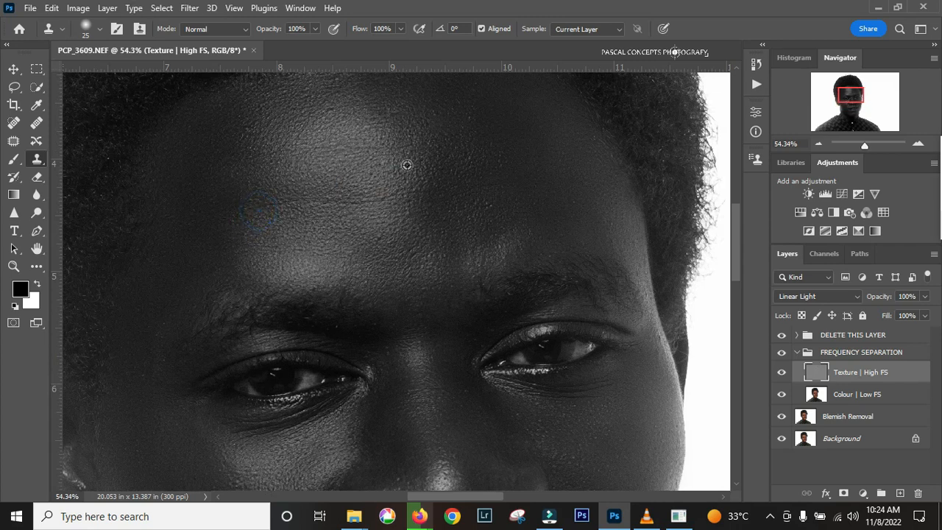
{"action": "left_click", "coordinate": [468, 116]}
{"action": "left_click", "coordinate": [498, 175]}
Clone out the small texture spots on the nose with the Clone Stamp at size 25.
{"action": "left_click_drag", "start_coordinate": [457, 401], "coordinate": [488, 184]}
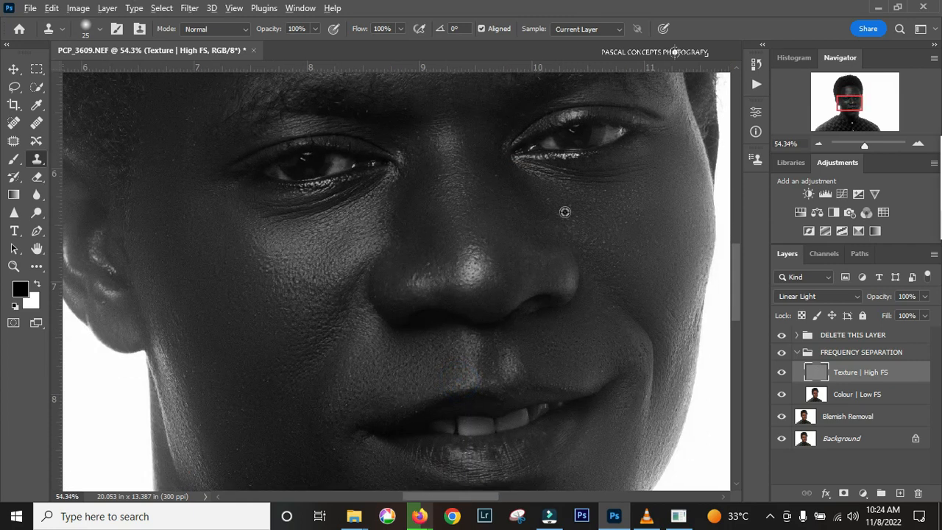
{"action": "left_click_drag", "start_coordinate": [410, 309], "coordinate": [458, 204]}
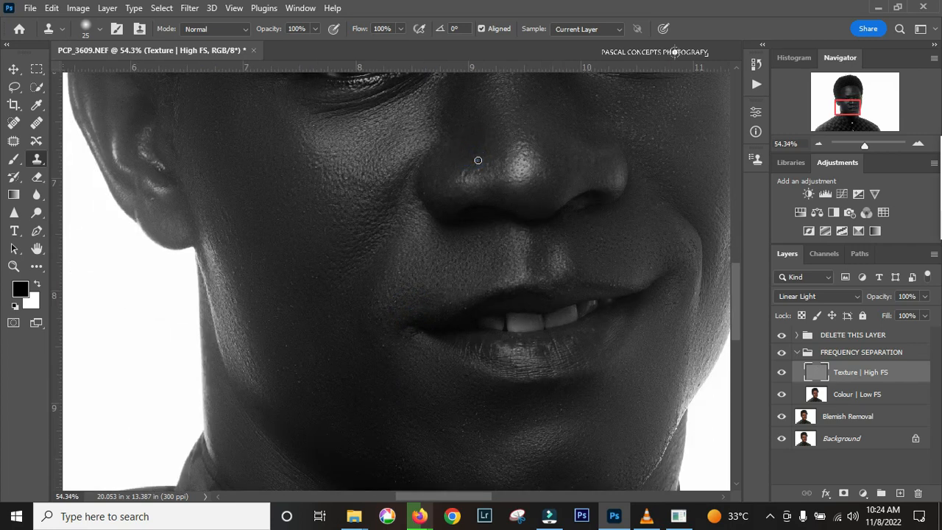
{"action": "left_click", "coordinate": [461, 168]}
{"action": "left_click", "coordinate": [478, 170]}
{"action": "left_click", "coordinate": [480, 157]}
{"action": "left_click", "coordinate": [483, 162]}
{"action": "left_click", "coordinate": [534, 137]}
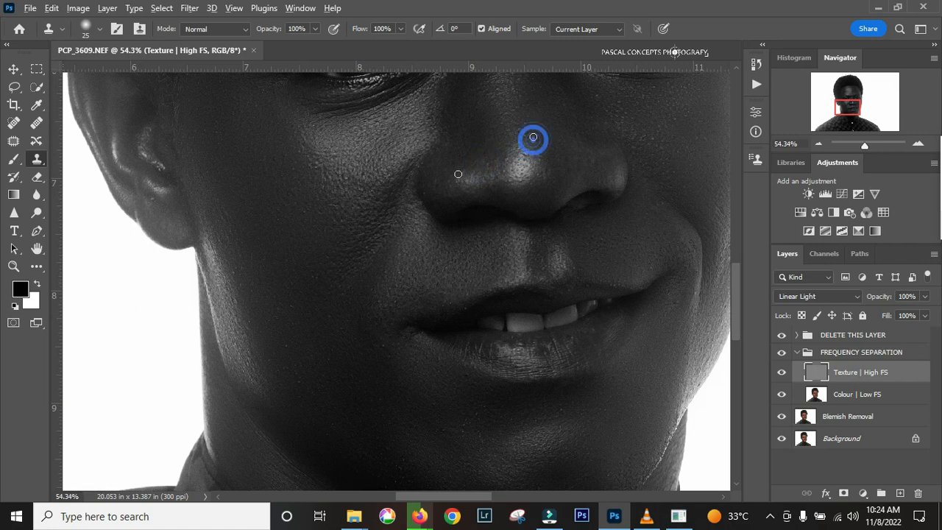
Clone away the specks along the jawline highlight and lower cheek on the texture layer.
{"action": "left_click", "coordinate": [245, 302]}
{"action": "left_click", "coordinate": [244, 332]}
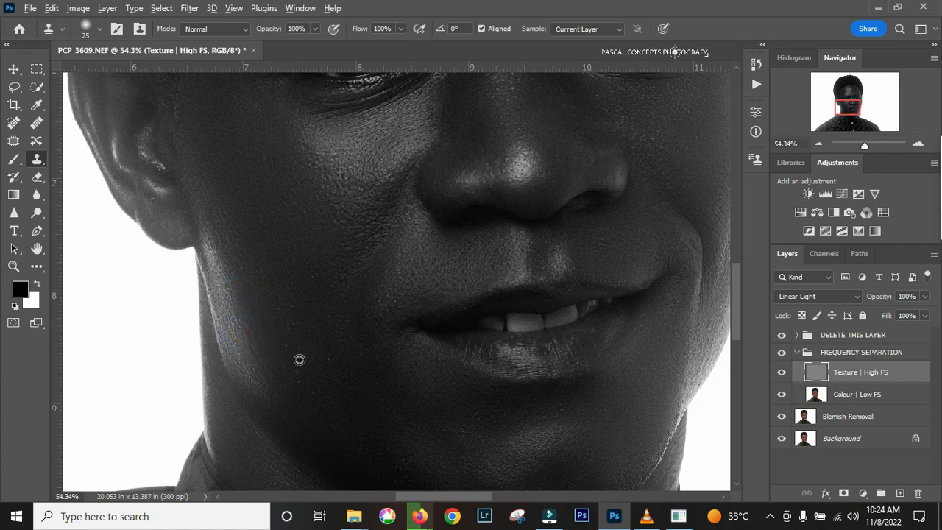
{"action": "left_click", "coordinate": [296, 395]}
{"action": "left_click", "coordinate": [288, 366]}
{"action": "left_click", "coordinate": [275, 356]}
{"action": "left_click", "coordinate": [574, 374]}
Clone away rough texture spots beside the mouth and along the right-side cheek edge with the Clone Stamp at size 20.
{"action": "scroll", "coordinate": [389, 347], "scroll_direction": "up", "scroll_amount": 2}
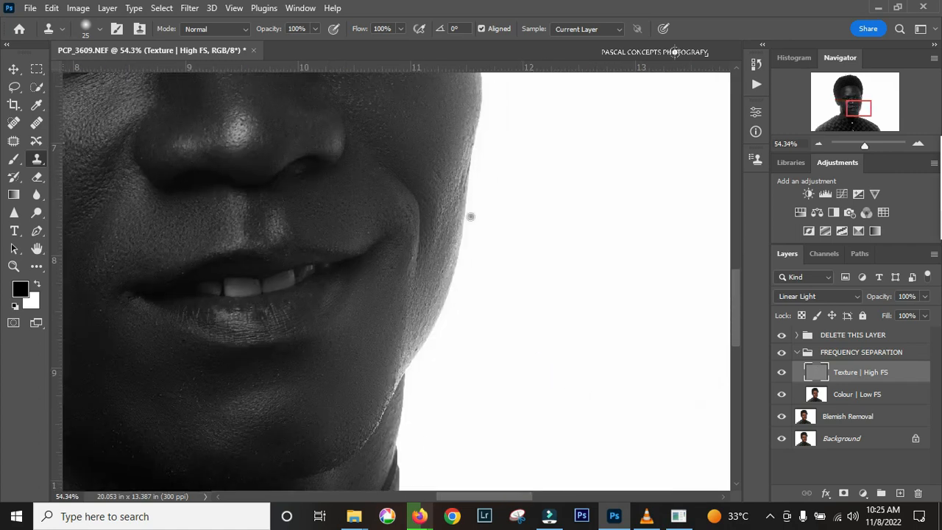
{"action": "scroll", "coordinate": [457, 136], "scroll_direction": "up", "scroll_amount": 2}
{"action": "scroll", "coordinate": [421, 201], "scroll_direction": "up", "scroll_amount": 2}
{"action": "left_click", "coordinate": [303, 122]}
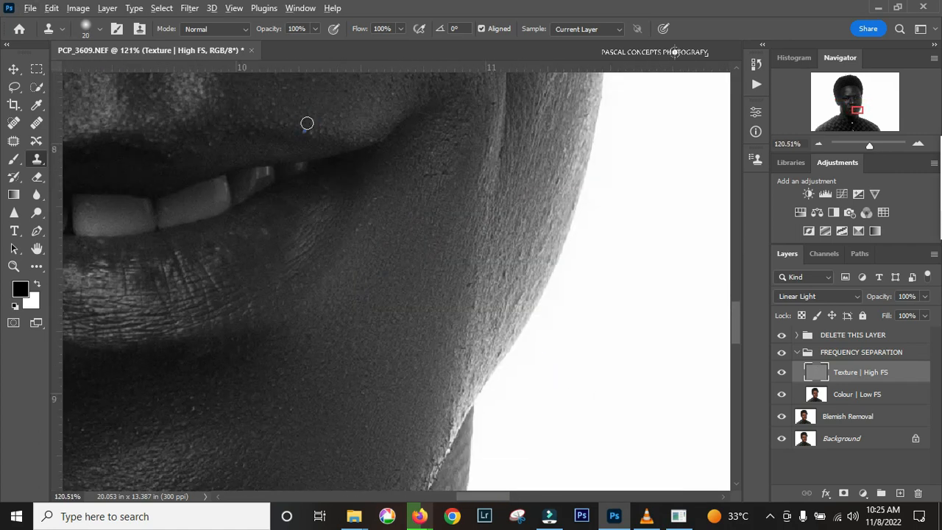
{"action": "left_click_drag", "start_coordinate": [508, 271], "coordinate": [558, 205]}
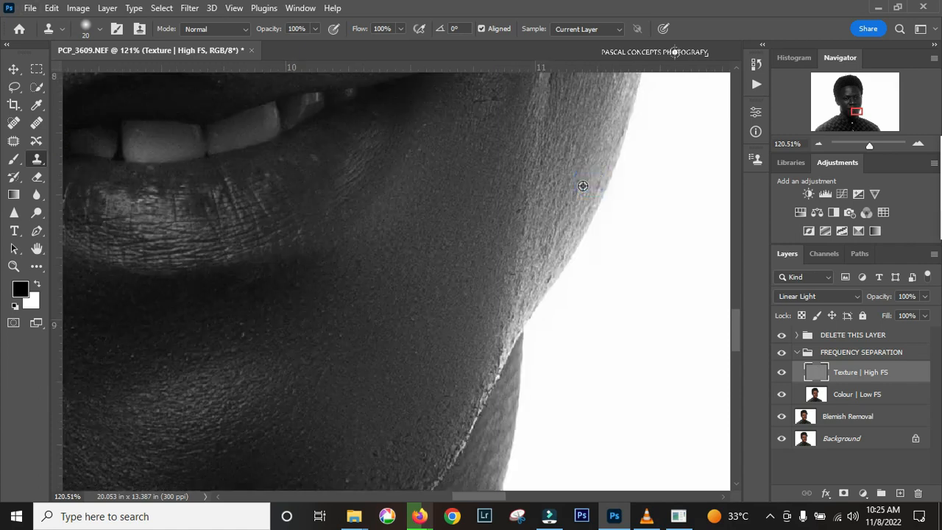
Clone out the small bright specks on the chin, beside the mouth corner and on the left-side cheek of the texture layer.
{"action": "scroll", "coordinate": [442, 269], "scroll_direction": "left", "scroll_amount": 3}
{"action": "scroll", "coordinate": [332, 339], "scroll_direction": "down", "scroll_amount": 4}
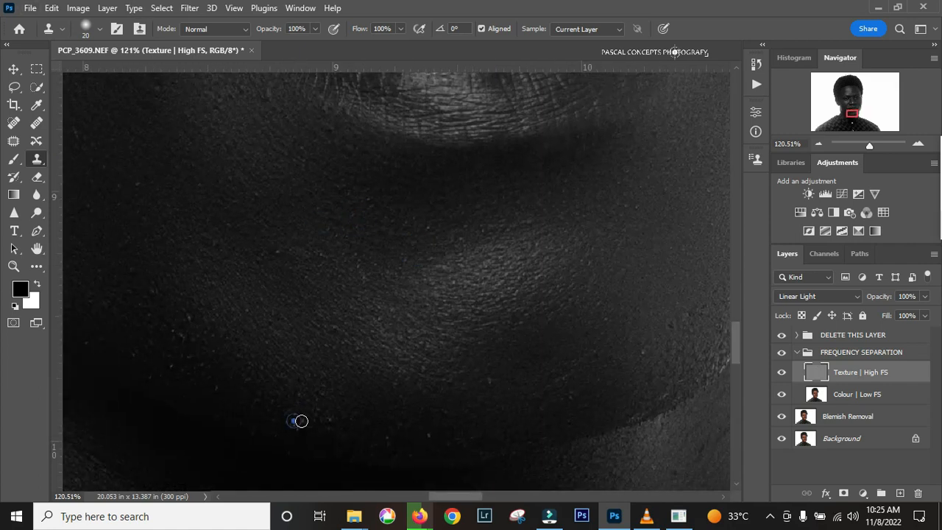
{"action": "scroll", "coordinate": [383, 263], "scroll_direction": "up", "scroll_amount": 4}
{"action": "scroll", "coordinate": [383, 262], "scroll_direction": "left", "scroll_amount": 5}
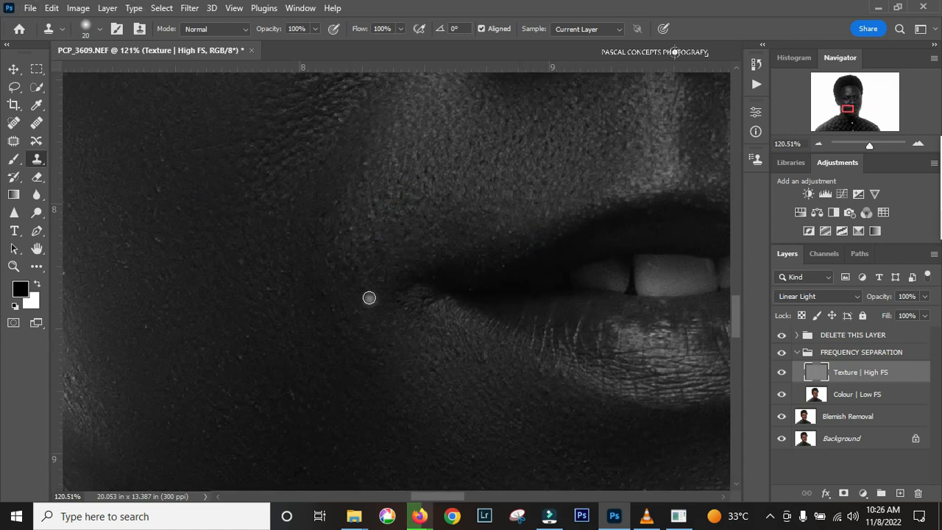
{"action": "scroll", "coordinate": [560, 304], "scroll_direction": "left", "scroll_amount": 3}
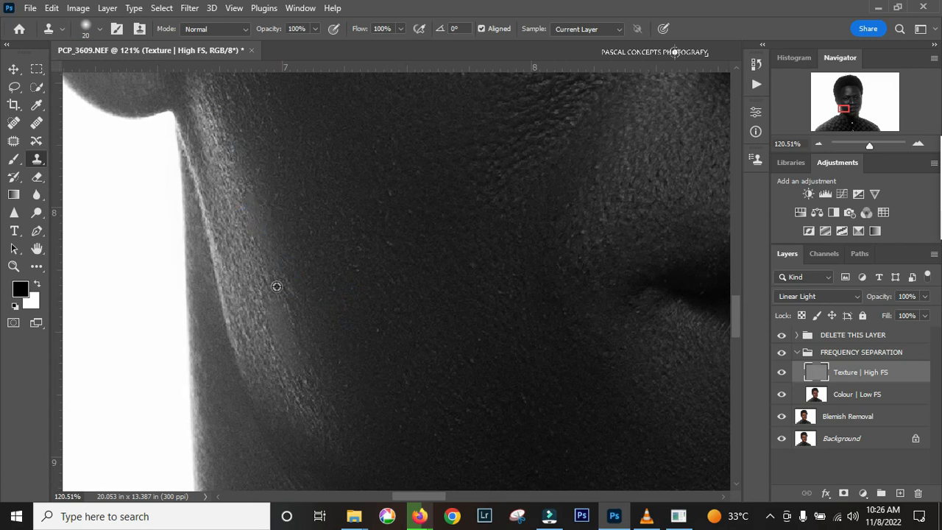
Clean the specks on the lower cheek, the dark jawline and the underside of the chin with the Clone Stamp.
{"action": "scroll", "coordinate": [273, 326], "scroll_direction": "down", "scroll_amount": 3}
{"action": "scroll", "coordinate": [273, 326], "scroll_direction": "right", "scroll_amount": 1}
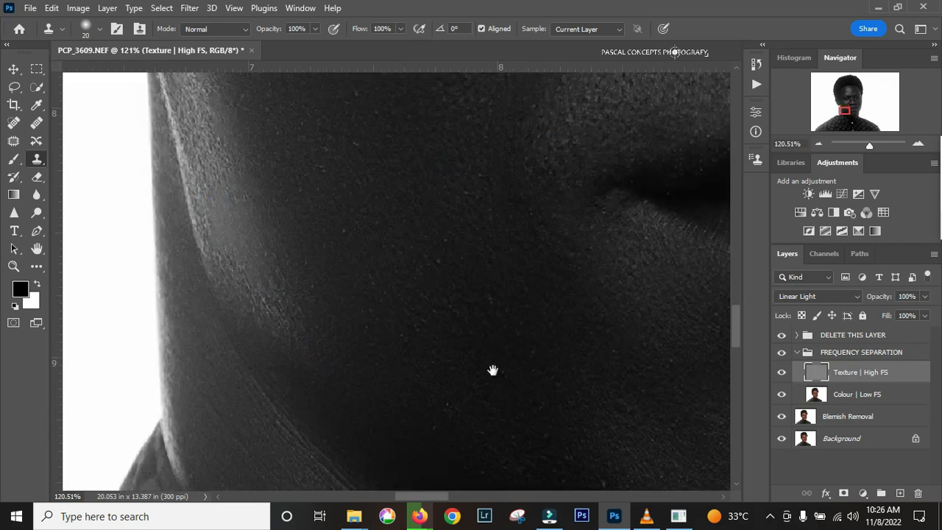
{"action": "scroll", "coordinate": [492, 371], "scroll_direction": "down", "scroll_amount": 8}
{"action": "scroll", "coordinate": [493, 370], "scroll_direction": "left", "scroll_amount": 1}
{"action": "left_click_drag", "start_coordinate": [595, 405], "coordinate": [307, 286]}
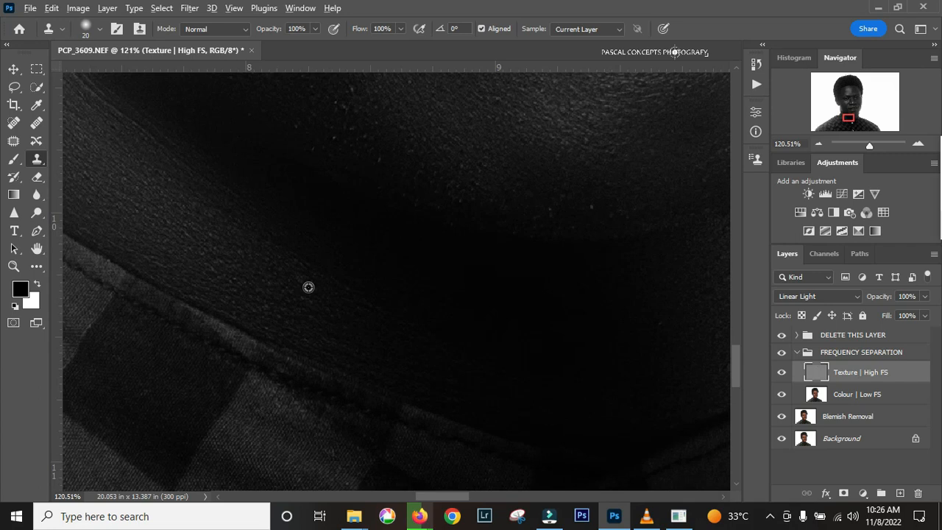
{"action": "left_click_drag", "start_coordinate": [596, 243], "coordinate": [310, 206]}
{"action": "left_click_drag", "start_coordinate": [636, 116], "coordinate": [574, 215]}
{"action": "left_click", "coordinate": [395, 226], "text": "alt"}
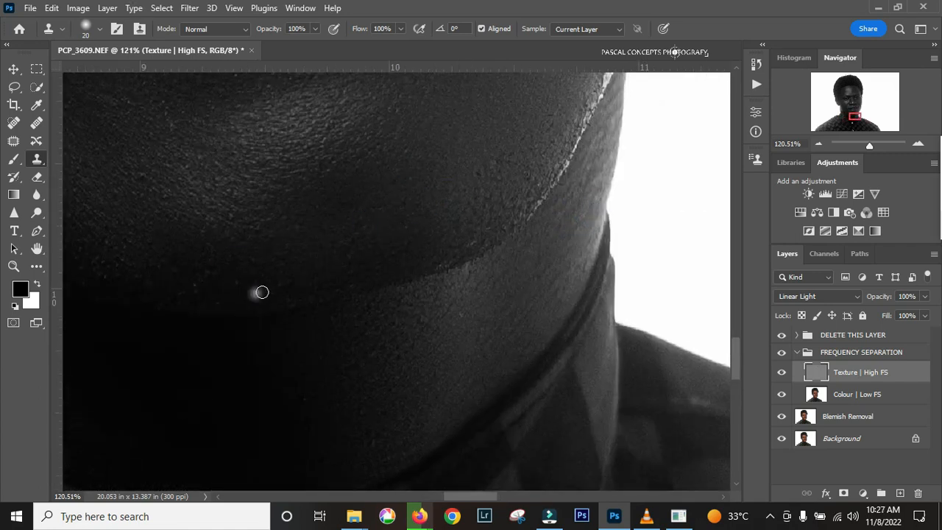
Clone over the uneven texture along the bright outer edge of the right-side cheek.
{"action": "scroll", "coordinate": [549, 328], "scroll_direction": "up", "scroll_amount": 5}
{"action": "left_click", "coordinate": [547, 327]}
{"action": "scroll", "coordinate": [420, 312], "scroll_direction": "up", "scroll_amount": 5}
{"action": "left_click", "coordinate": [608, 356]}
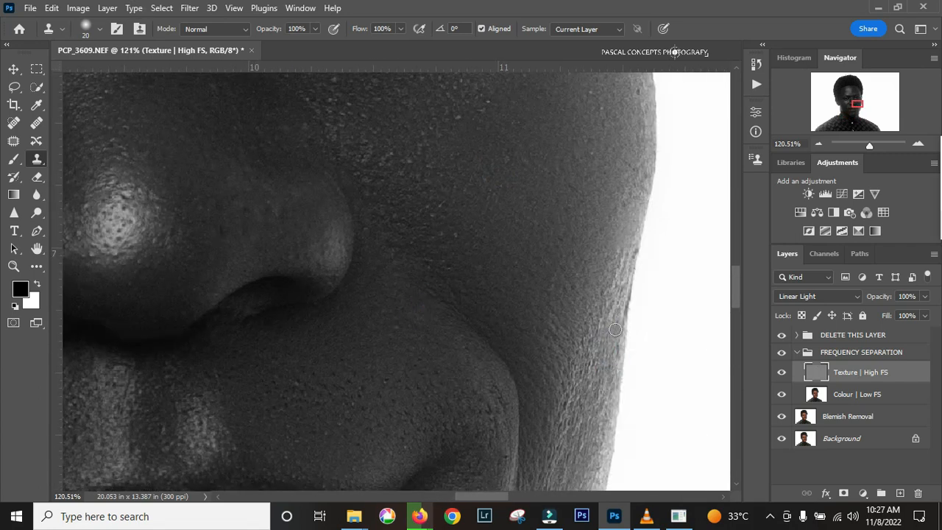
Clone out texture spots below the right-side eye and across the upper cheek, resampling clean skin nearby.
{"action": "scroll", "coordinate": [589, 294], "scroll_direction": "up", "scroll_amount": 5}
{"action": "left_click", "coordinate": [279, 228]}
{"action": "left_click", "coordinate": [383, 317], "text": "alt"}
{"action": "left_click", "coordinate": [365, 245]}
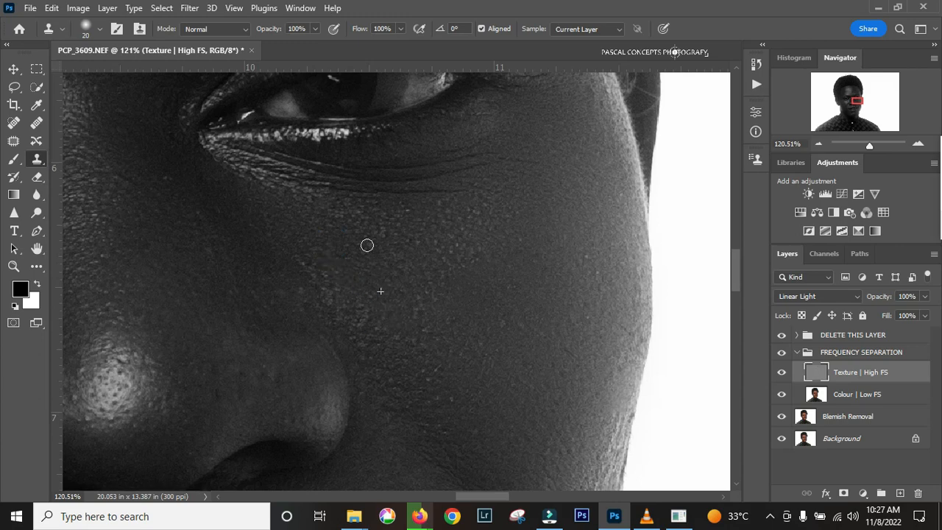
{"action": "left_click_drag", "start_coordinate": [254, 177], "coordinate": [619, 335]}
{"action": "left_click", "coordinate": [352, 255], "text": "alt"}
{"action": "left_click_drag", "start_coordinate": [243, 383], "coordinate": [565, 140]}
{"action": "left_click", "coordinate": [347, 302], "text": "alt"}
Hide the DELETE THIS LAYER group and run the Whiten action above the collapsed FREQUENCY SEPARATION group.
{"action": "scroll", "coordinate": [568, 332], "scroll_direction": "up", "scroll_amount": 5}
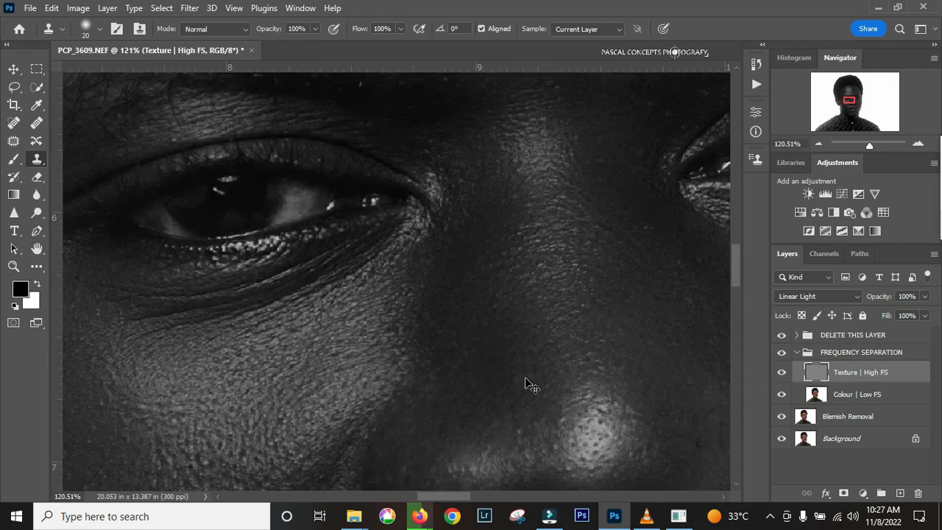
{"action": "scroll", "coordinate": [526, 383], "scroll_direction": "down", "scroll_amount": 3}
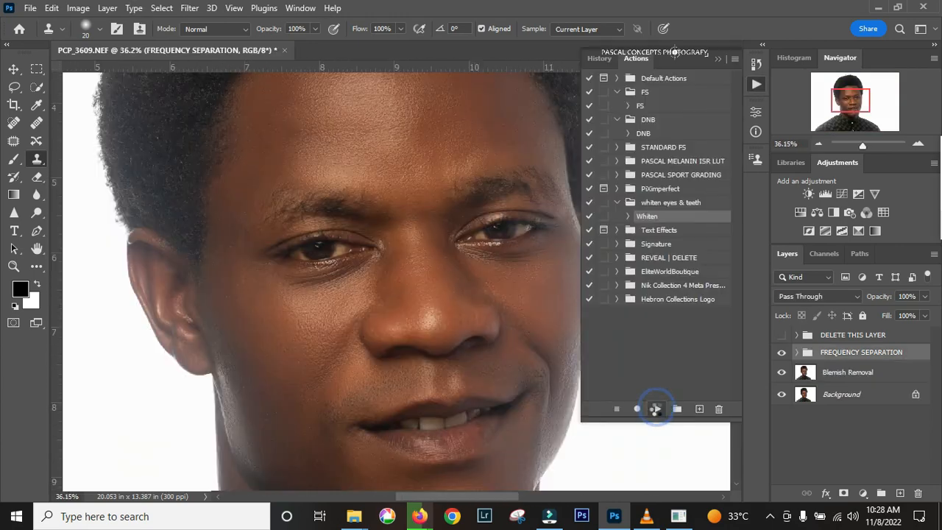
{"action": "left_click", "coordinate": [657, 408]}
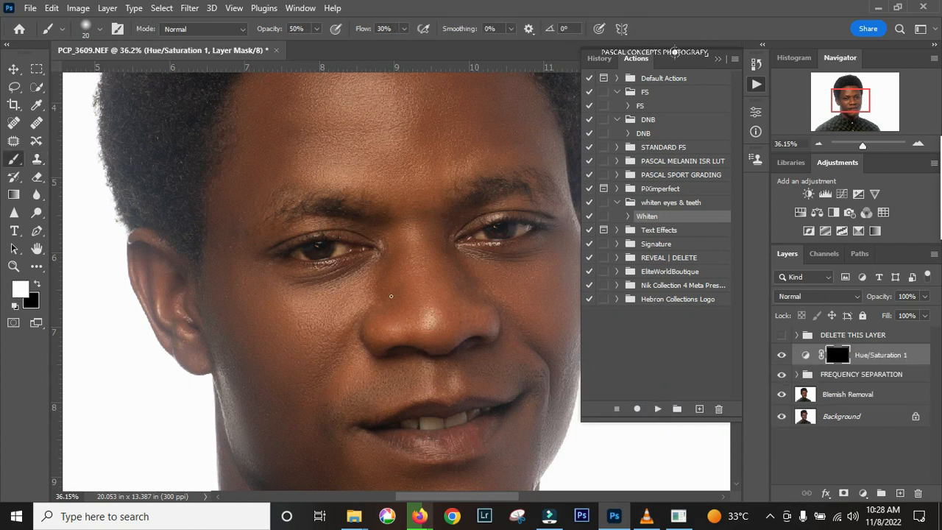
Paint white over the whites of both eyes on the Hue/Saturation 1 mask with the brush at size 20 and 50% opacity.
{"action": "scroll", "coordinate": [295, 245], "scroll_direction": "up", "scroll_amount": 2}
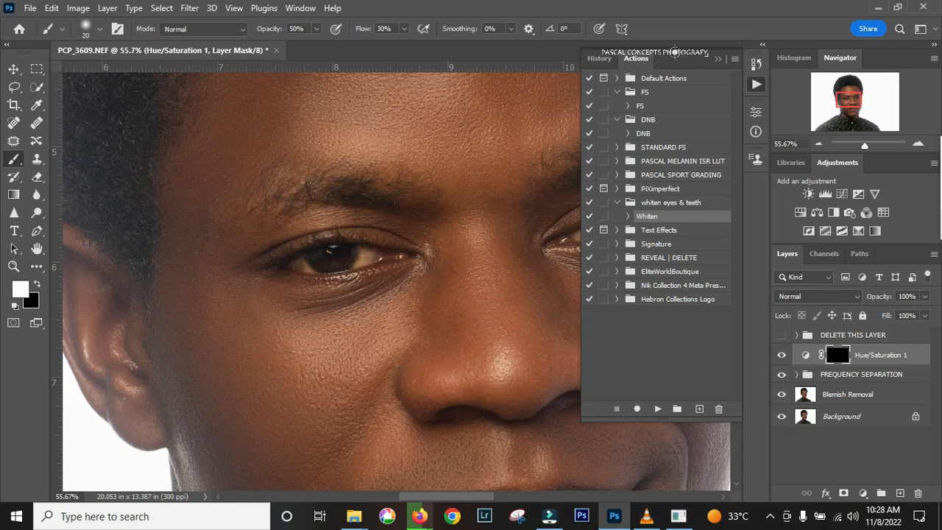
{"action": "scroll", "coordinate": [330, 273], "scroll_direction": "up", "scroll_amount": 5}
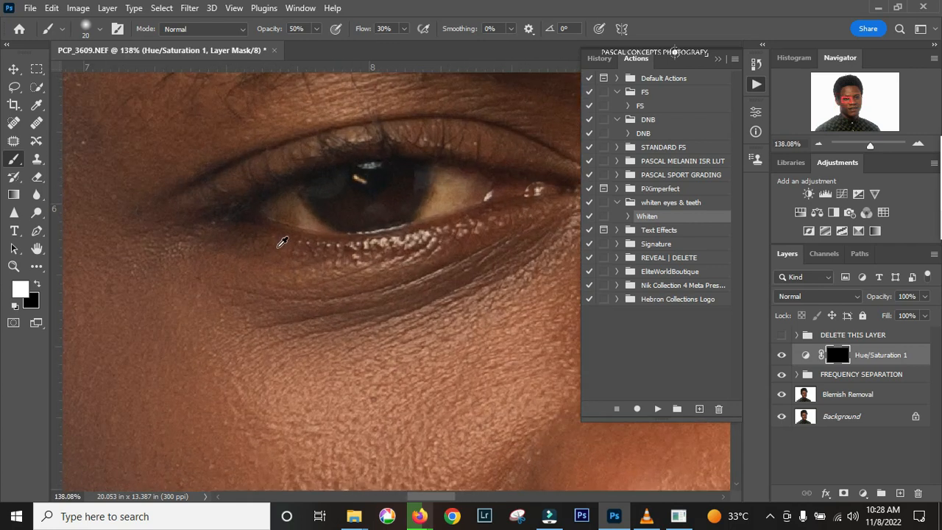
{"action": "mouse_move", "coordinate": [257, 207]}
{"action": "left_mouse_down"}
{"action": "mouse_move", "coordinate": [294, 196]}
{"action": "mouse_move", "coordinate": [263, 207]}
{"action": "mouse_move", "coordinate": [312, 221]}
{"action": "mouse_move", "coordinate": [283, 202]}
{"action": "mouse_move", "coordinate": [274, 209]}
{"action": "mouse_move", "coordinate": [316, 224]}
{"action": "mouse_move", "coordinate": [289, 216]}
{"action": "left_mouse_up"}
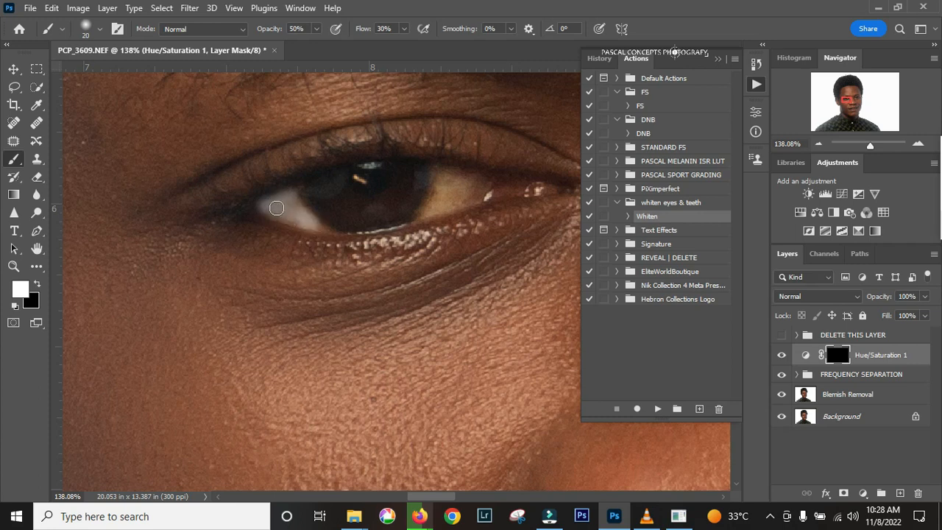
{"action": "mouse_move", "coordinate": [442, 177]}
{"action": "left_mouse_down"}
{"action": "mouse_move", "coordinate": [430, 208]}
{"action": "mouse_move", "coordinate": [478, 184]}
{"action": "mouse_move", "coordinate": [452, 176]}
{"action": "mouse_move", "coordinate": [435, 204]}
{"action": "mouse_move", "coordinate": [459, 182]}
{"action": "mouse_move", "coordinate": [455, 194]}
{"action": "mouse_move", "coordinate": [447, 180]}
{"action": "mouse_move", "coordinate": [447, 201]}
{"action": "mouse_move", "coordinate": [453, 181]}
{"action": "left_mouse_up"}
{"action": "scroll", "coordinate": [337, 253], "scroll_direction": "right", "scroll_amount": 10}
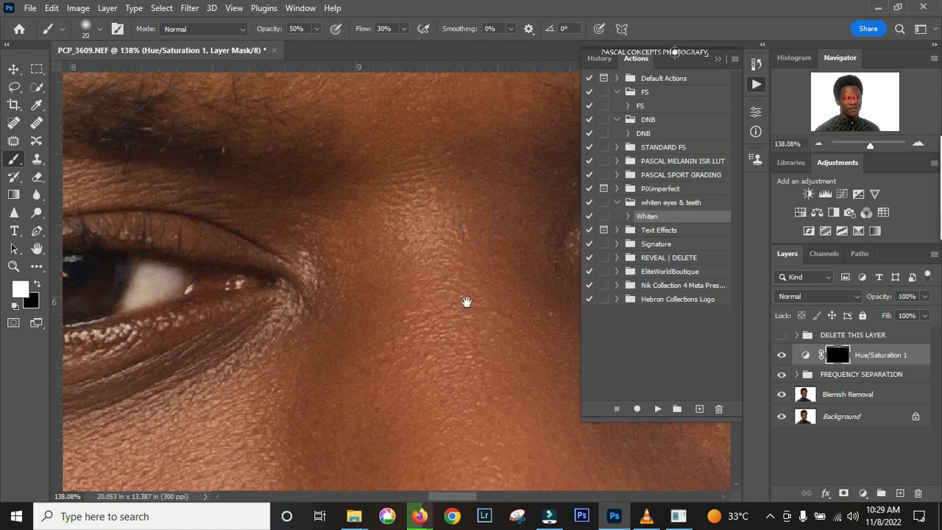
{"action": "mouse_move", "coordinate": [369, 201]}
{"action": "left_mouse_down"}
{"action": "mouse_move", "coordinate": [387, 214]}
{"action": "mouse_move", "coordinate": [337, 234]}
{"action": "left_mouse_up"}
{"action": "mouse_move", "coordinate": [223, 231]}
{"action": "left_mouse_down"}
{"action": "mouse_move", "coordinate": [213, 239]}
{"action": "mouse_move", "coordinate": [221, 243]}
{"action": "left_mouse_up"}
Paint the teeth white on the Hue/Saturation 1 mask and set that layer's opacity to 72%.
{"action": "left_click_drag", "start_coordinate": [338, 397], "coordinate": [508, 116]}
{"action": "left_click_drag", "start_coordinate": [316, 486], "coordinate": [385, 67]}
{"action": "mouse_move", "coordinate": [379, 216]}
{"action": "left_mouse_down"}
{"action": "mouse_move", "coordinate": [334, 244]}
{"action": "mouse_move", "coordinate": [332, 268]}
{"action": "mouse_move", "coordinate": [399, 244]}
{"action": "mouse_move", "coordinate": [338, 256]}
{"action": "mouse_move", "coordinate": [395, 231]}
{"action": "mouse_move", "coordinate": [351, 247]}
{"action": "mouse_move", "coordinate": [392, 240]}
{"action": "mouse_move", "coordinate": [429, 212]}
{"action": "mouse_move", "coordinate": [415, 239]}
{"action": "mouse_move", "coordinate": [429, 219]}
{"action": "mouse_move", "coordinate": [467, 214]}
{"action": "left_mouse_up"}
{"action": "mouse_move", "coordinate": [315, 264]}
{"action": "left_mouse_down"}
{"action": "mouse_move", "coordinate": [278, 246]}
{"action": "mouse_move", "coordinate": [234, 249]}
{"action": "mouse_move", "coordinate": [292, 277]}
{"action": "mouse_move", "coordinate": [248, 265]}
{"action": "mouse_move", "coordinate": [311, 261]}
{"action": "mouse_move", "coordinate": [236, 273]}
{"action": "mouse_move", "coordinate": [295, 245]}
{"action": "mouse_move", "coordinate": [304, 248]}
{"action": "mouse_move", "coordinate": [227, 257]}
{"action": "mouse_move", "coordinate": [193, 250]}
{"action": "mouse_move", "coordinate": [161, 264]}
{"action": "mouse_move", "coordinate": [221, 261]}
{"action": "mouse_move", "coordinate": [103, 267]}
{"action": "mouse_move", "coordinate": [136, 267]}
{"action": "left_mouse_up"}
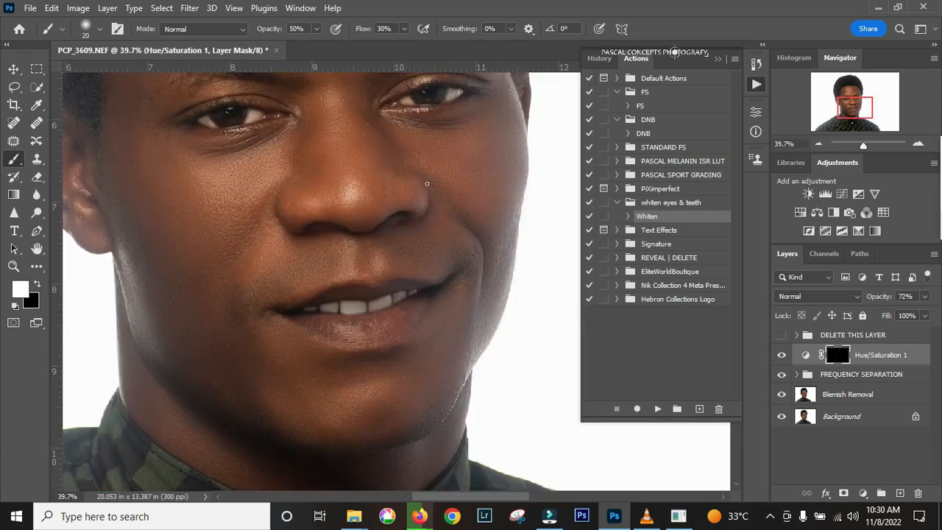
{"action": "left_click_drag", "start_coordinate": [425, 185], "coordinate": [452, 307]}
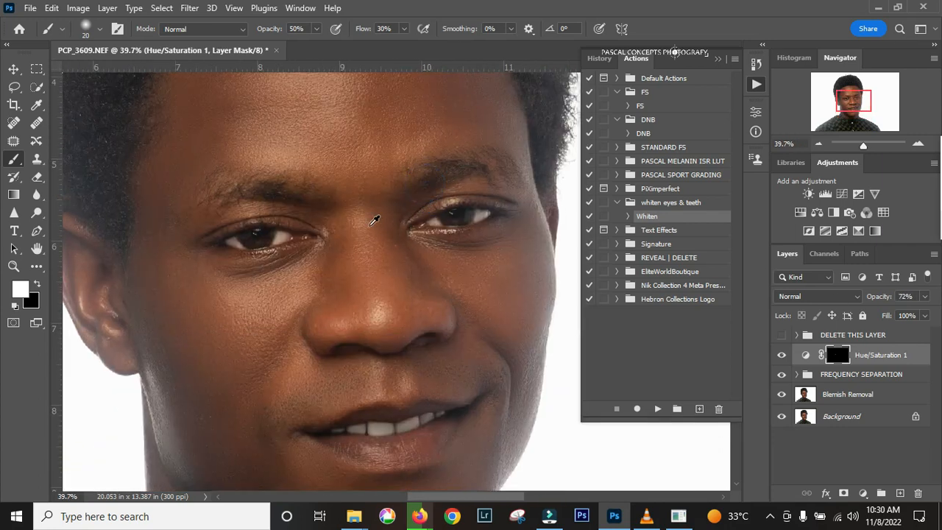
{"action": "scroll", "coordinate": [340, 209], "scroll_direction": "up", "scroll_amount": 3}
{"action": "scroll", "coordinate": [344, 204], "scroll_direction": "up", "scroll_amount": 2}
{"action": "scroll", "coordinate": [427, 295], "scroll_direction": "down", "scroll_amount": 6}
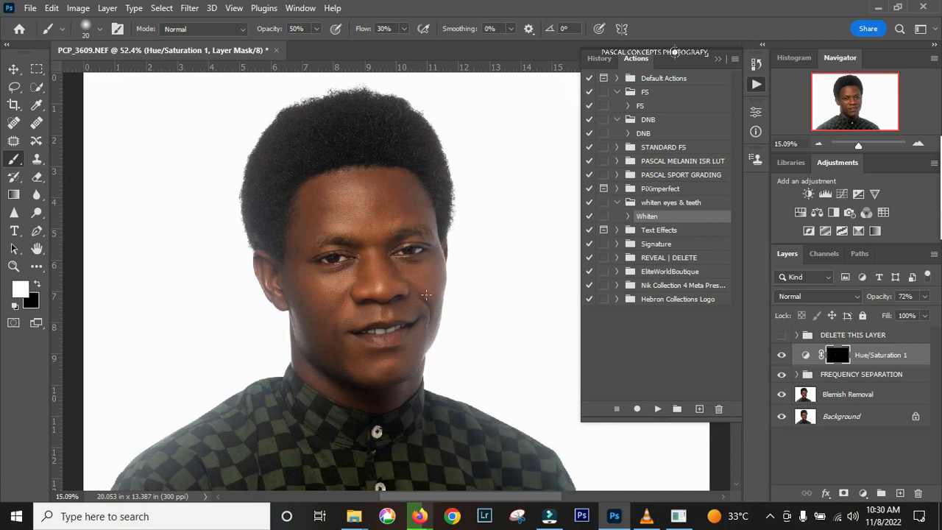
{"action": "left_click", "coordinate": [720, 60]}
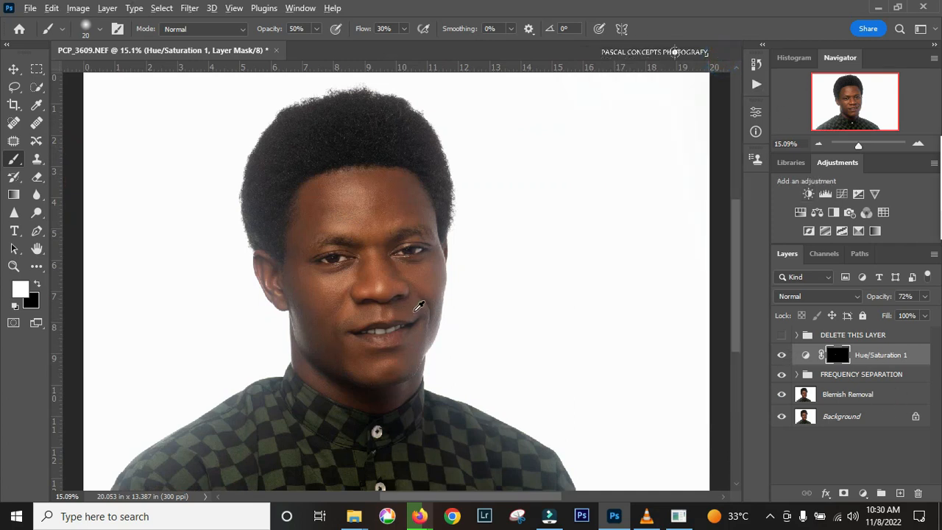
Stamp all visible layers into a new layer above Hue/Saturation 1 and duplicate it.
{"action": "scroll", "coordinate": [418, 305], "scroll_direction": "down", "scroll_amount": 1}
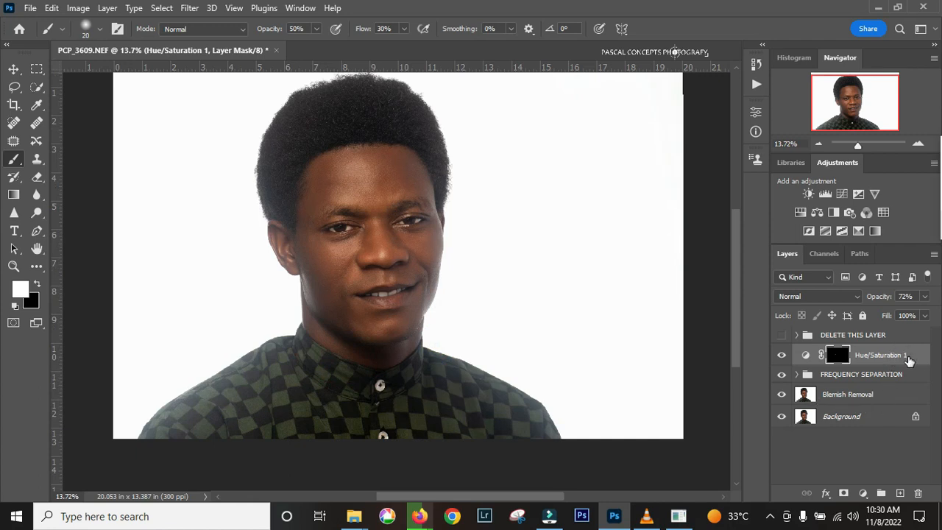
{"action": "key", "text": "ctrl+alt+shift+e"}
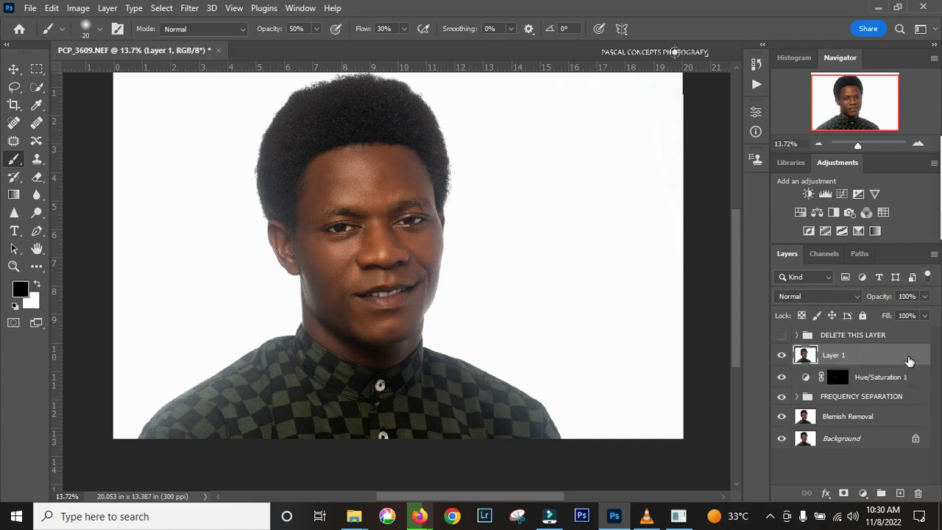
{"action": "key", "text": "ctrl+j"}
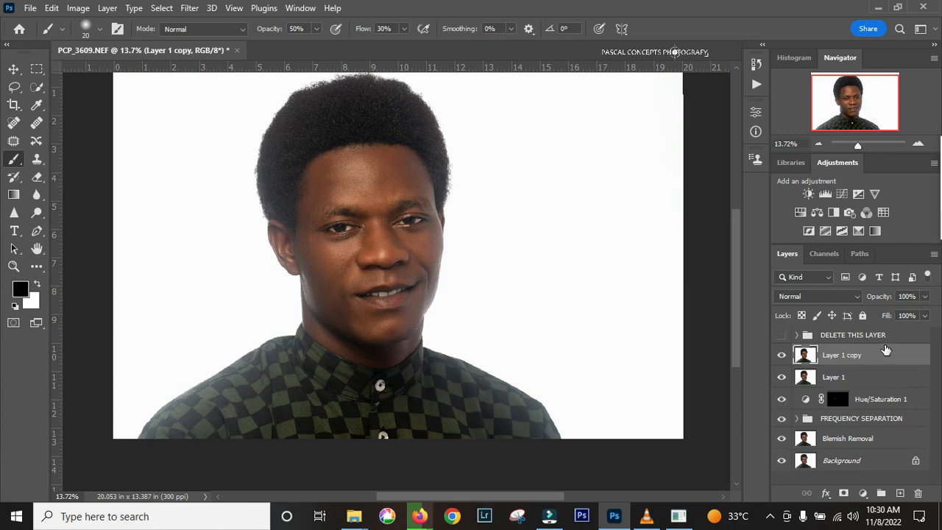
Apply an automatic tonal correction to the duplicated merged layer and check the face.
{"action": "left_click", "coordinate": [78, 9]}
{"action": "left_click", "coordinate": [144, 79]}
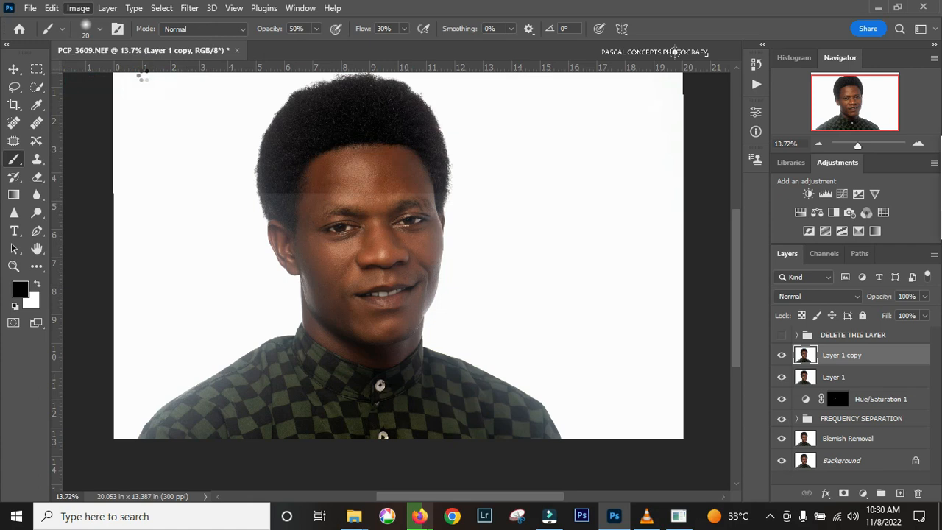
{"action": "scroll", "coordinate": [371, 305], "scroll_direction": "up", "scroll_amount": 2}
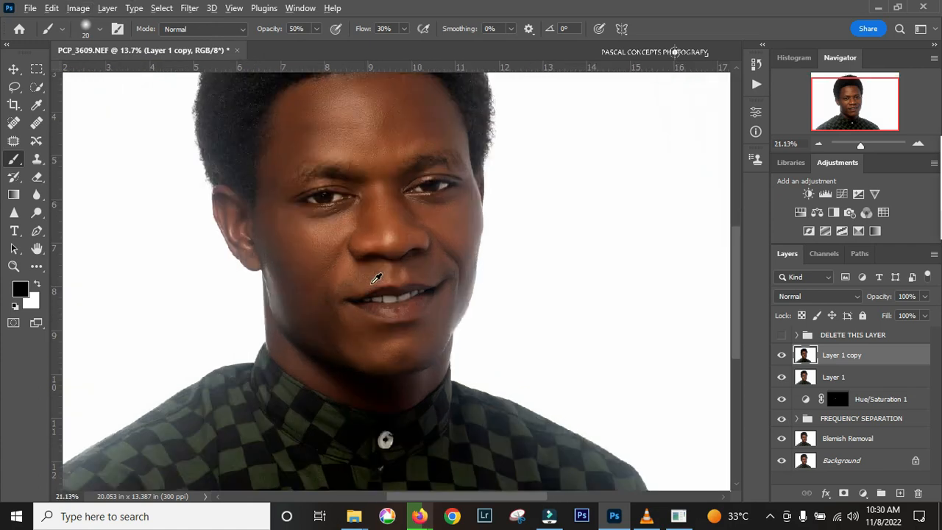
{"action": "scroll", "coordinate": [383, 280], "scroll_direction": "down", "scroll_amount": 2}
{"action": "scroll", "coordinate": [382, 282], "scroll_direction": "down", "scroll_amount": 1}
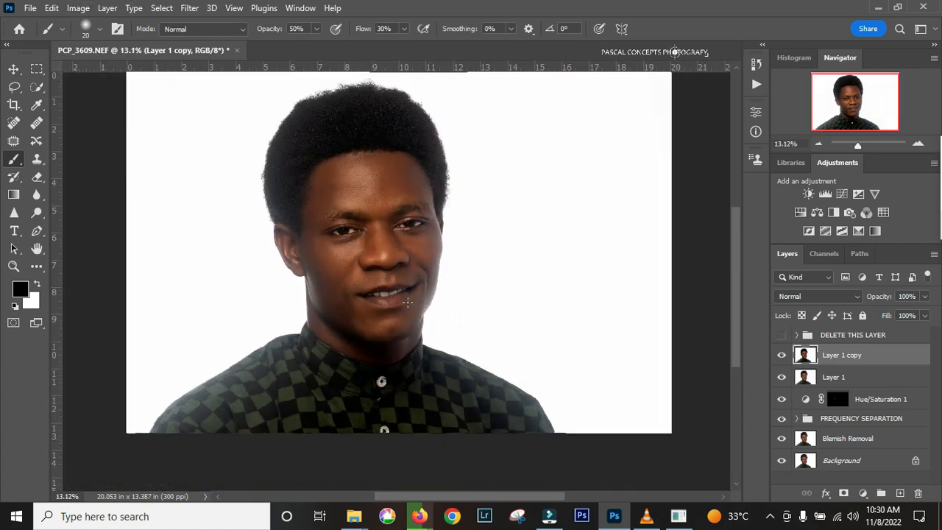
Select the man on the duplicated merged layer with the Subject selection command.
{"action": "left_click", "coordinate": [161, 9]}
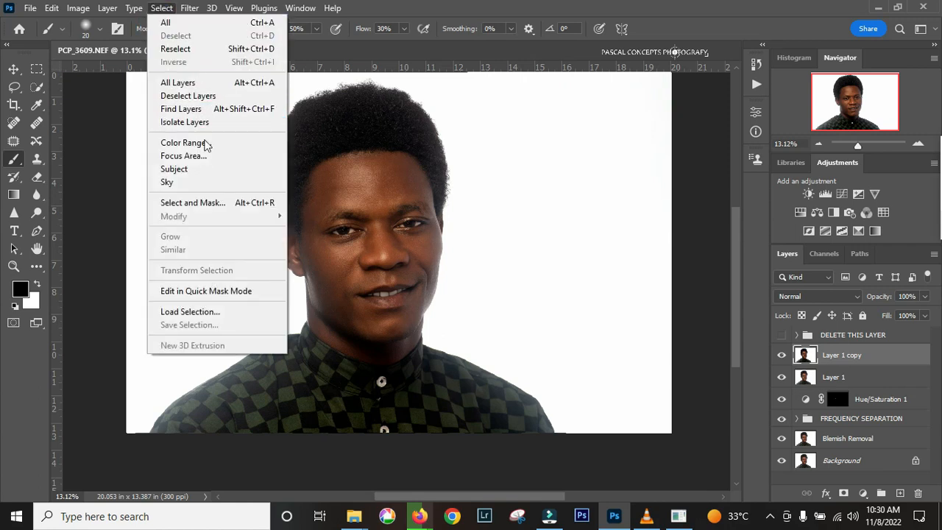
{"action": "left_click", "coordinate": [204, 169]}
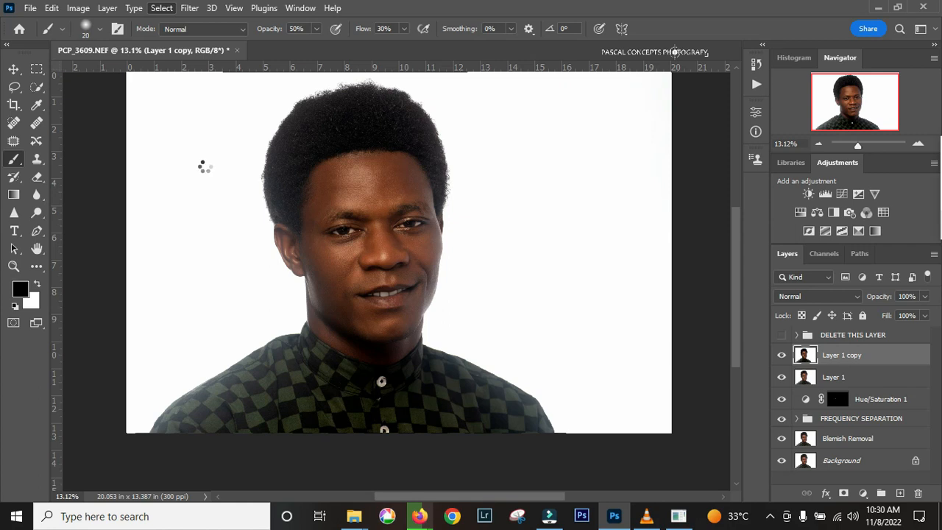
{"action": "scroll", "coordinate": [344, 109], "scroll_direction": "up", "scroll_amount": 4}
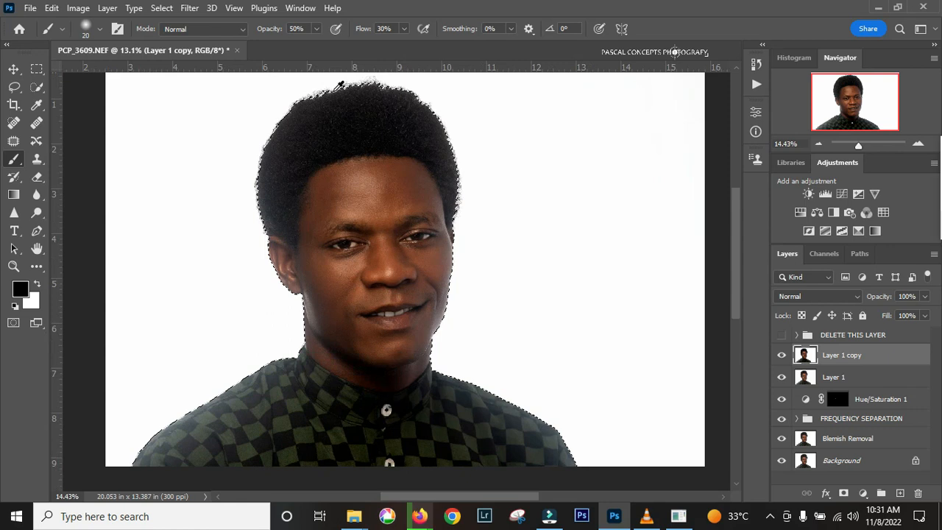
Feather the subject selection by 3 pixels and invert it to cover the white background.
{"action": "key", "text": "l"}
{"action": "scroll", "coordinate": [366, 257], "scroll_direction": "down", "scroll_amount": 4}
{"action": "left_click", "coordinate": [541, 158]}
{"action": "scroll", "coordinate": [474, 273], "scroll_direction": "down", "scroll_amount": 4}
{"action": "right_click", "coordinate": [379, 280]}
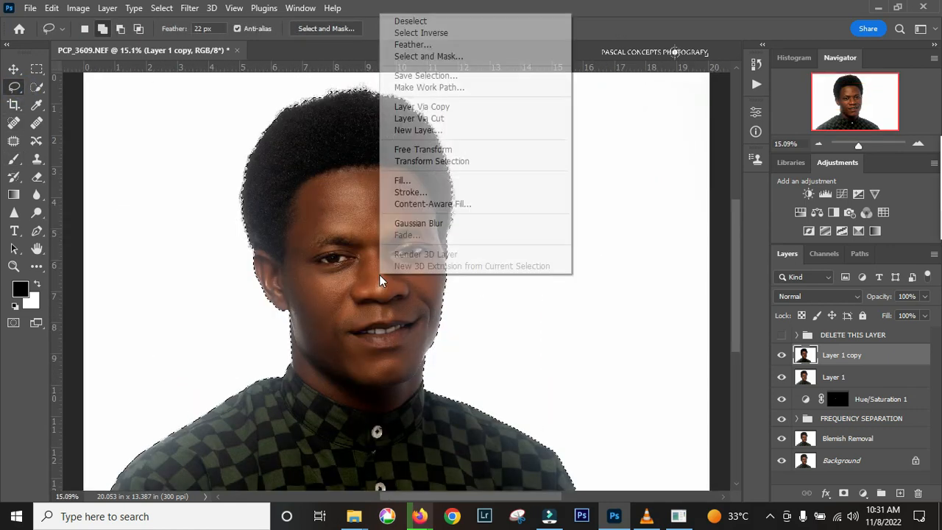
{"action": "left_click", "coordinate": [440, 46]}
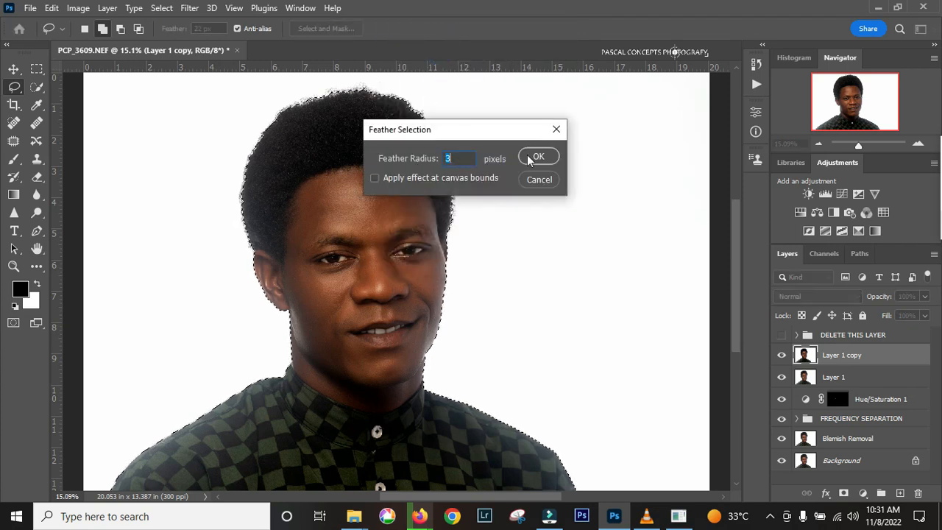
{"action": "left_click", "coordinate": [529, 160]}
{"action": "right_click", "coordinate": [384, 242]}
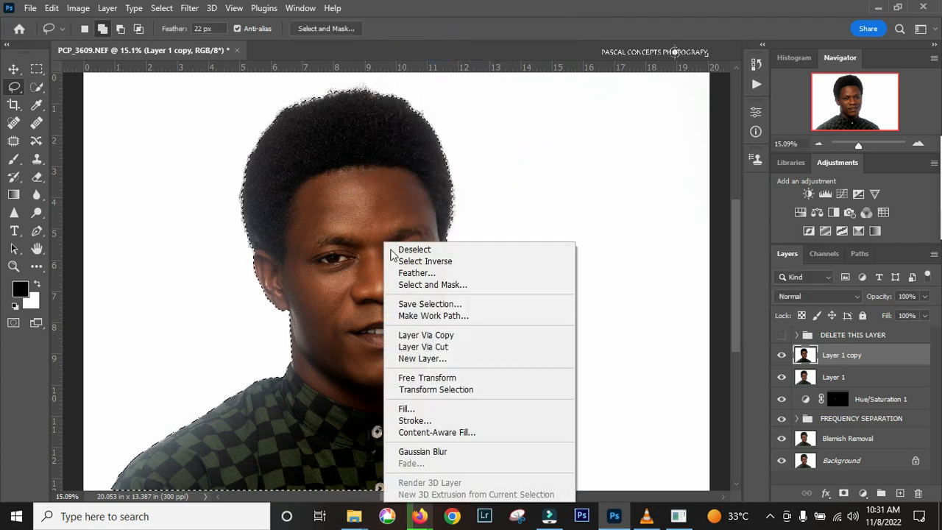
{"action": "left_click", "coordinate": [429, 262]}
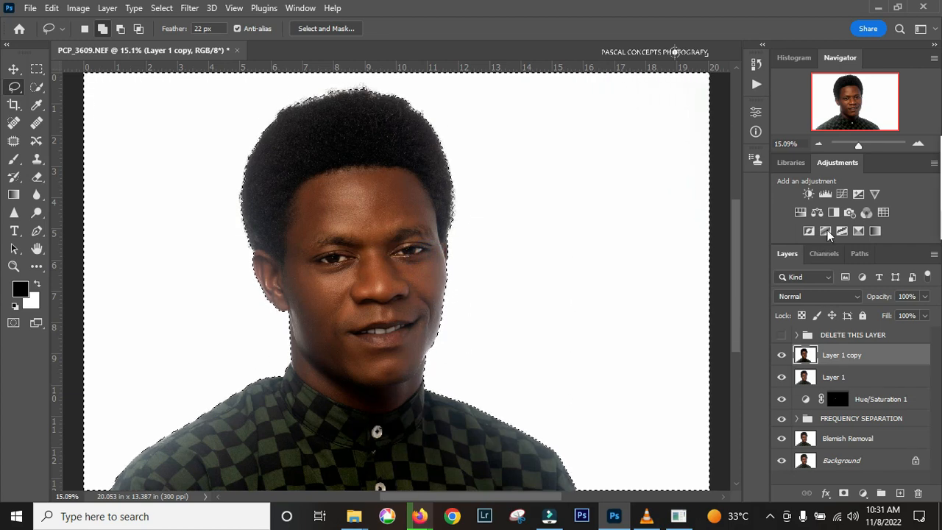
Add a Curves adjustment on the selected background, raising input 109 to output 170, and compare it on and off.
{"action": "left_click", "coordinate": [847, 194]}
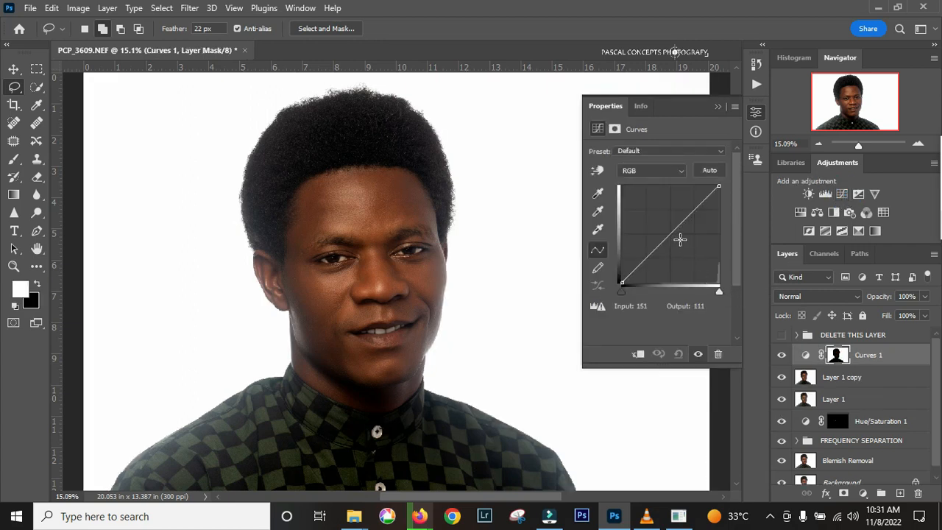
{"action": "left_click_drag", "start_coordinate": [675, 229], "coordinate": [664, 218]}
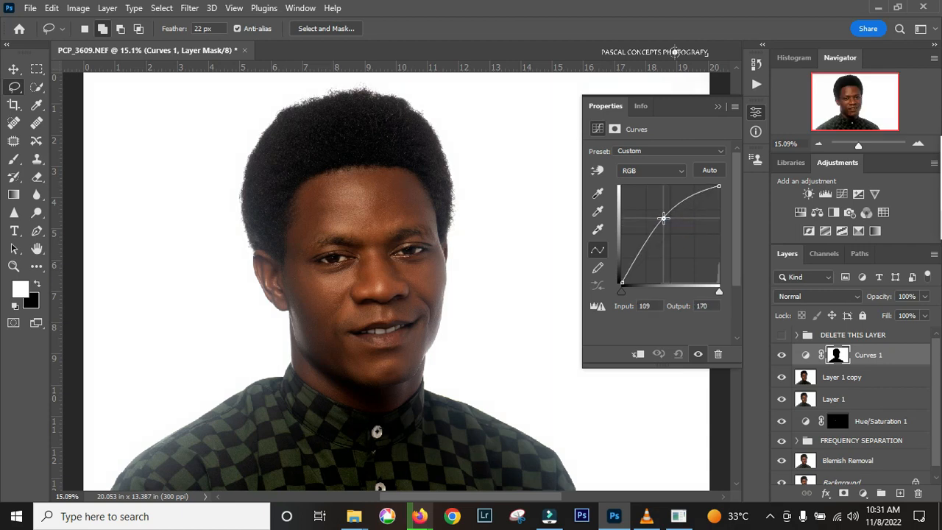
{"action": "left_click", "coordinate": [718, 107]}
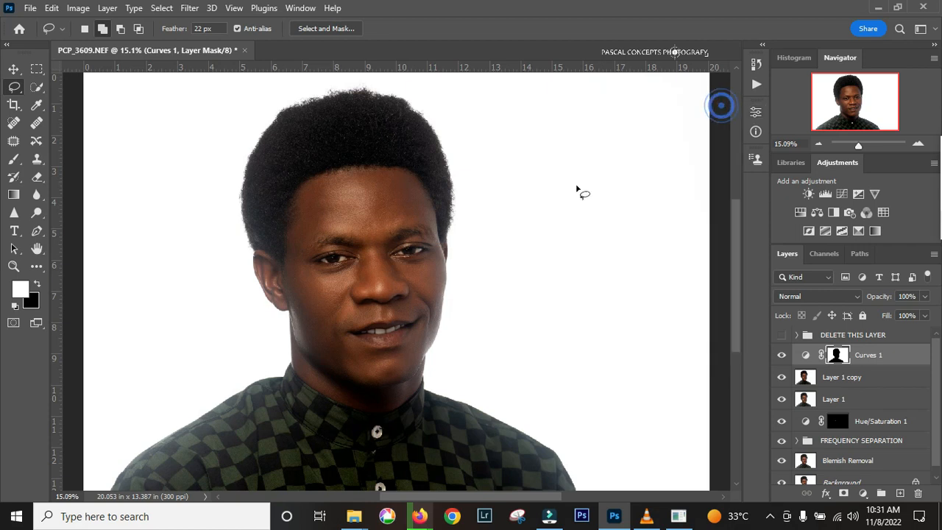
{"action": "left_click", "coordinate": [782, 357]}
{"action": "left_click", "coordinate": [782, 356]}
{"action": "left_click", "coordinate": [782, 357]}
{"action": "left_click", "coordinate": [782, 356]}
{"action": "key", "text": "ctrl+0"}
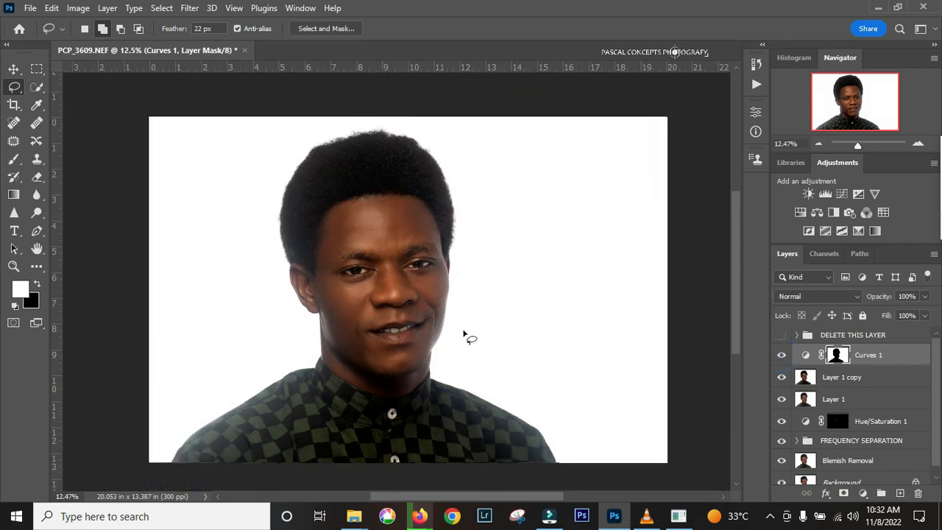
{"action": "left_click", "coordinate": [781, 356]}
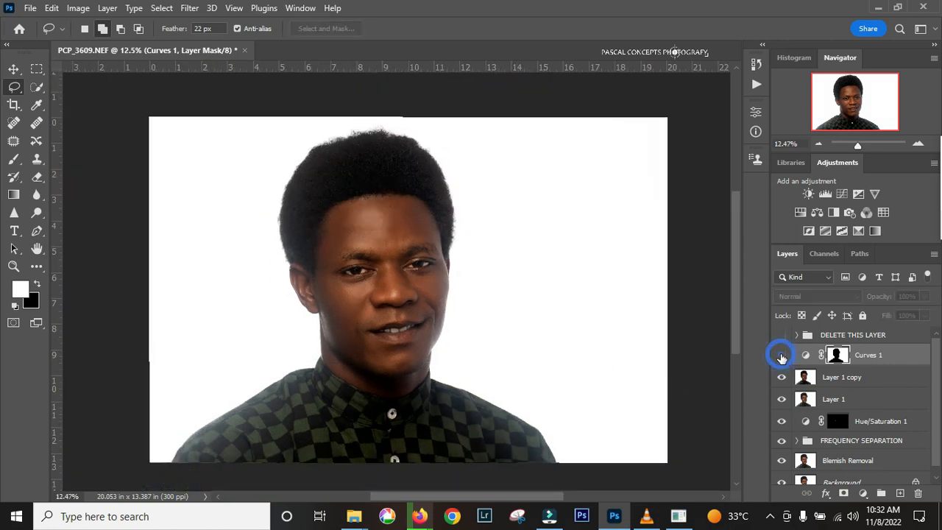
{"action": "left_click", "coordinate": [782, 356]}
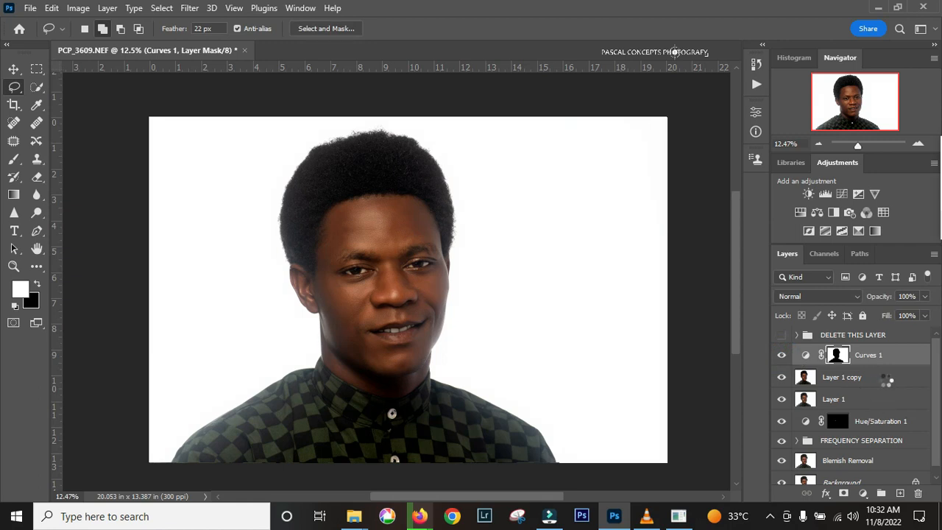
Stamp all visible layers into a new layer above Curves 1 and run the DNB action on it.
{"action": "key", "text": "ctrl+shift+alt+e"}
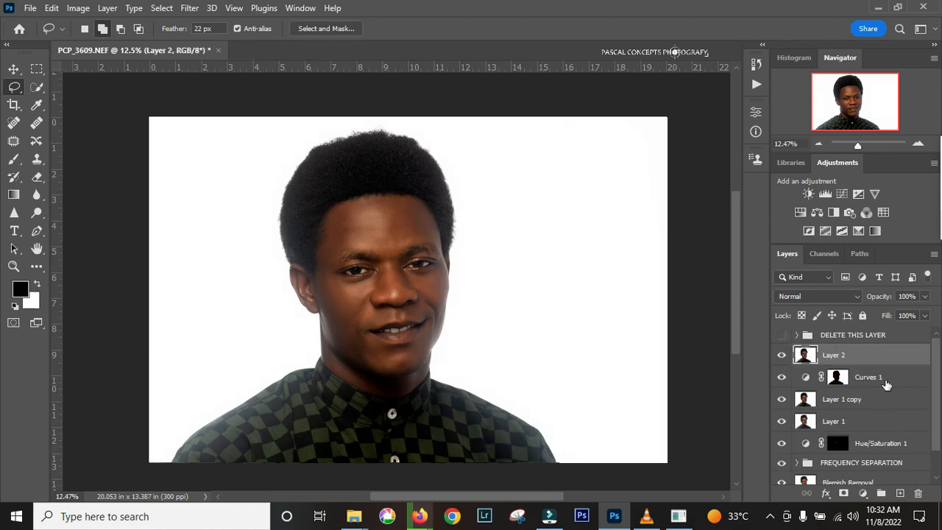
{"action": "left_click", "coordinate": [758, 85]}
{"action": "left_click", "coordinate": [678, 134]}
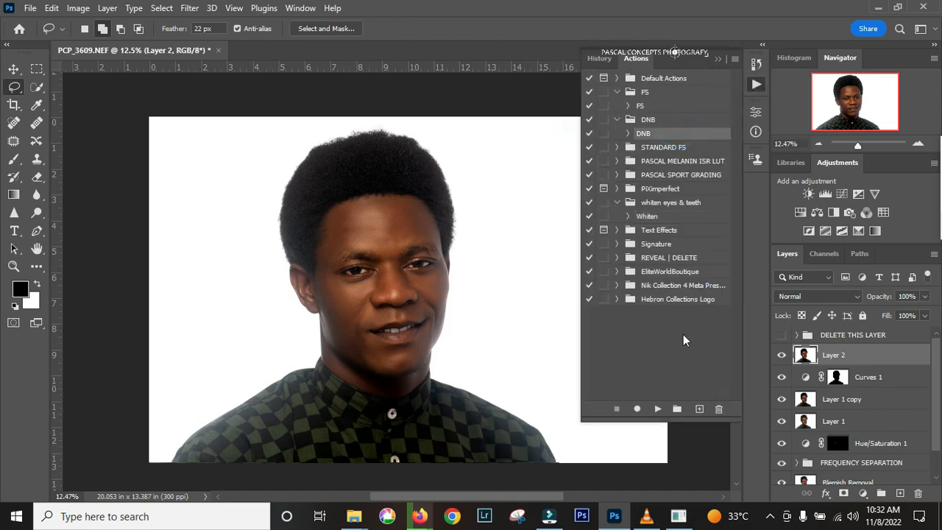
{"action": "left_click", "coordinate": [658, 410]}
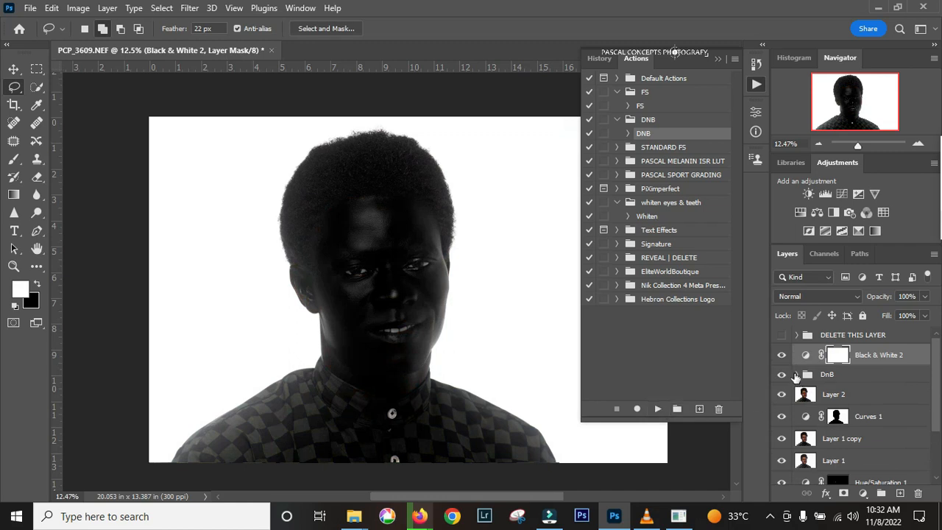
Paint in white on the DODGE mask in the DnB group at 10% brush opacity to lighten uneven dark areas of the face.
{"action": "left_click", "coordinate": [797, 374]}
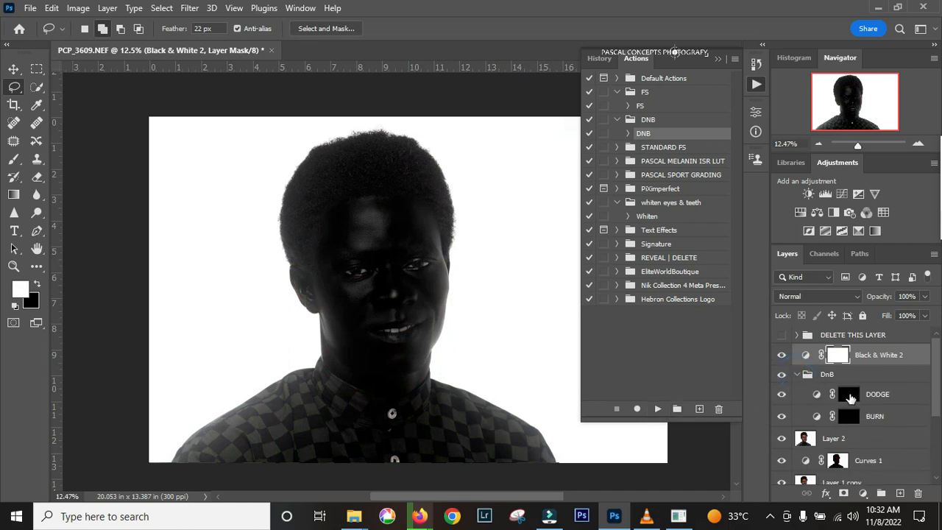
{"action": "left_click", "coordinate": [848, 395]}
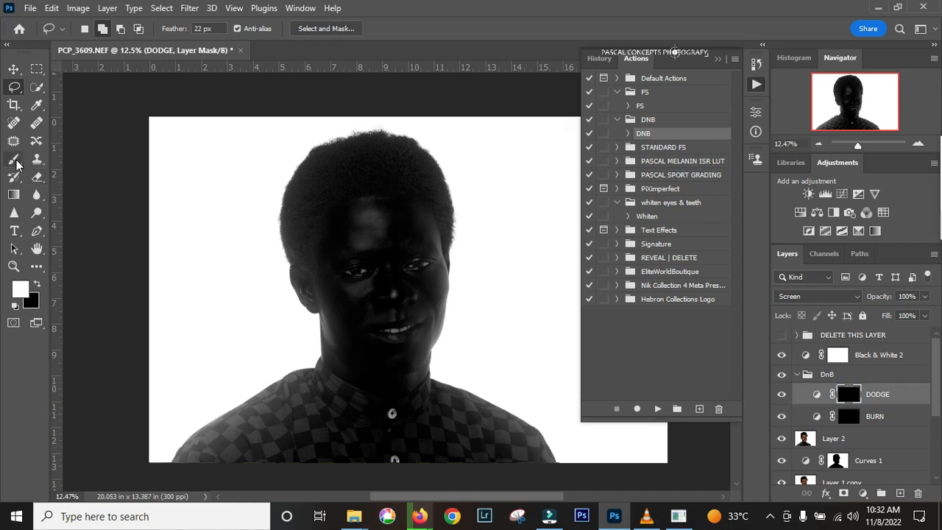
{"action": "left_click", "coordinate": [13, 159]}
{"action": "key", "text": "5"}
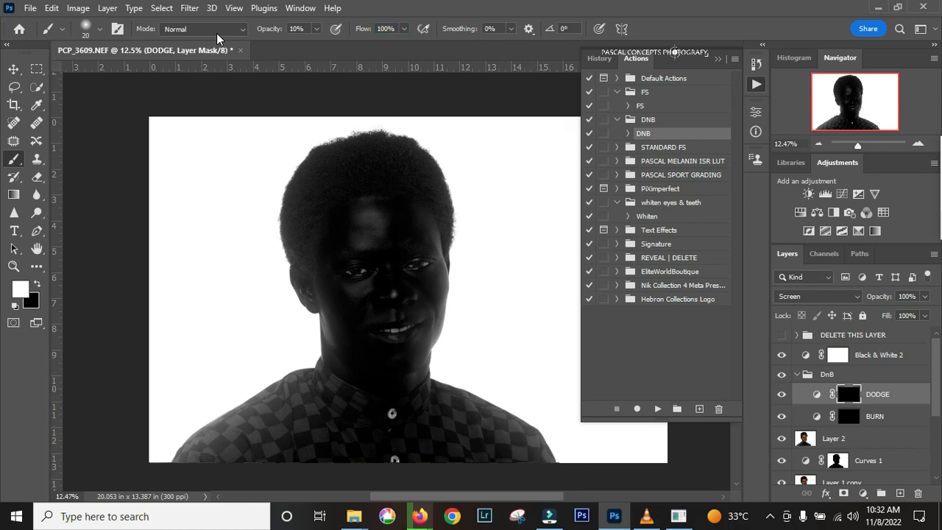
{"action": "left_click", "coordinate": [720, 61]}
{"action": "scroll", "coordinate": [365, 221], "scroll_direction": "up", "scroll_amount": 4}
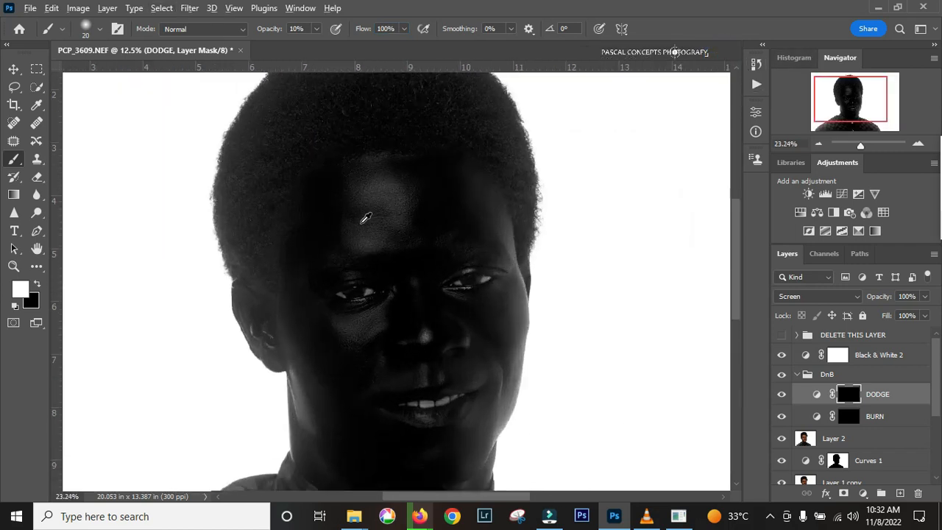
{"action": "scroll", "coordinate": [364, 221], "scroll_direction": "up", "scroll_amount": 1}
{"action": "key", "text": "bracketright"}
{"action": "key", "text": "bracketright"}
{"action": "key", "text": "bracketright"}
{"action": "key", "text": "bracketright"}
{"action": "key", "text": "bracketright"}
{"action": "key", "text": "bracketright"}
{"action": "key", "text": "bracketright"}
{"action": "key", "text": "bracketright"}
{"action": "key", "text": "bracketright"}
{"action": "key", "text": "bracketright"}
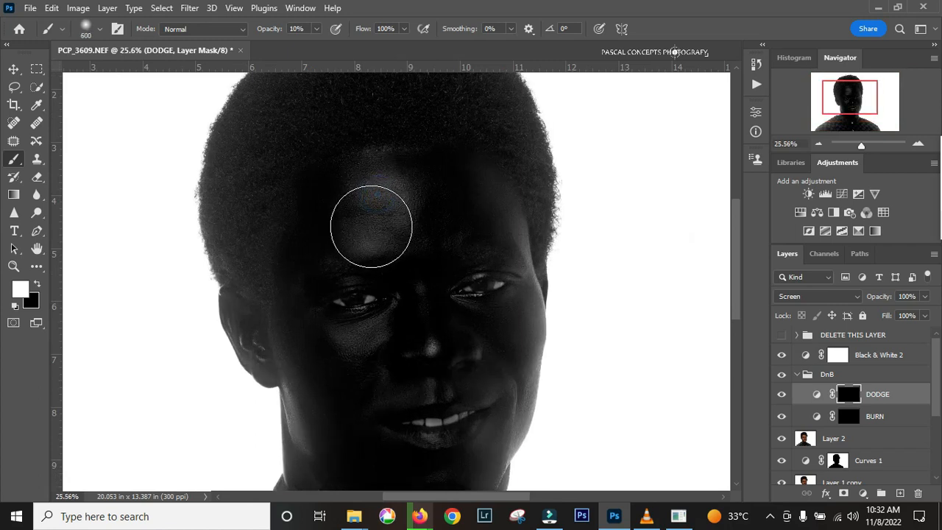
{"action": "key", "text": "bracketleft"}
{"action": "key", "text": "bracketleft"}
{"action": "key", "text": "bracketleft"}
{"action": "key", "text": "bracketleft"}
{"action": "key", "text": "bracketleft"}
{"action": "key", "text": "bracketleft"}
{"action": "left_click", "coordinate": [496, 191]}
{"action": "key", "text": "bracketleft"}
{"action": "key", "text": "bracketleft"}
{"action": "key", "text": "bracketleft"}
{"action": "key", "text": "bracketleft"}
{"action": "key", "text": "bracketleft"}
{"action": "key", "text": "bracketleft"}
{"action": "key", "text": "bracketleft"}
{"action": "key", "text": "bracketleft"}
{"action": "key", "text": "bracketleft"}
{"action": "key", "text": "bracketleft"}
{"action": "scroll", "coordinate": [471, 362], "scroll_direction": "down", "scroll_amount": 3}
Paint in white on the BURN mask with a 300 px brush at 10% opacity to darken bright patches on the face.
{"action": "key", "text": "alt+bracketleft"}
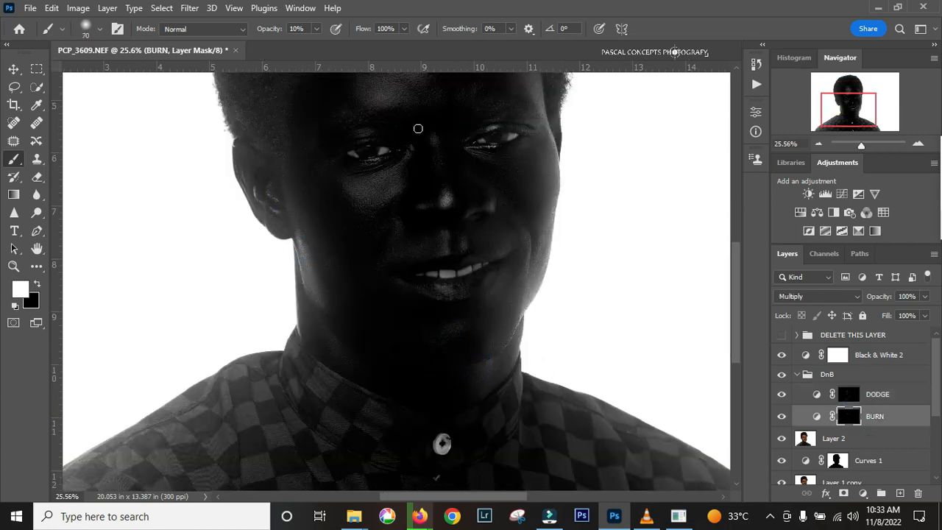
{"action": "key", "text": "bracketright"}
{"action": "key", "text": "bracketright"}
{"action": "key", "text": "bracketright"}
{"action": "key", "text": "bracketright"}
{"action": "key", "text": "bracketright"}
{"action": "key", "text": "bracketright"}
{"action": "key", "text": "bracketright"}
{"action": "key", "text": "bracketright"}
{"action": "key", "text": "bracketright"}
{"action": "key", "text": "bracketright"}
{"action": "left_click", "coordinate": [446, 137]}
{"action": "left_click", "coordinate": [315, 184]}
{"action": "scroll", "coordinate": [284, 254], "scroll_direction": "up", "scroll_amount": 3}
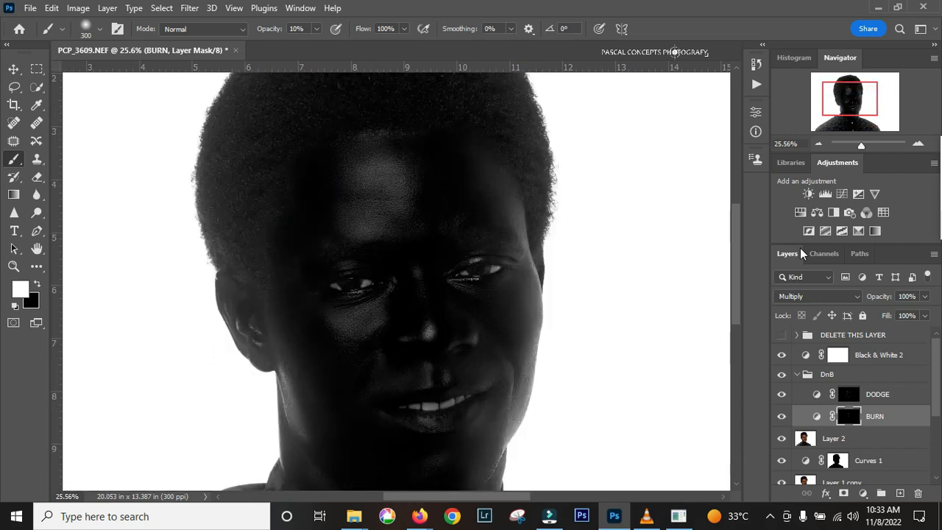
{"action": "scroll", "coordinate": [515, 294], "scroll_direction": "down", "scroll_amount": 3}
{"action": "key", "text": "bracketright"}
{"action": "key", "text": "bracketright"}
Hide the Black & White 2 layer, compare the dodge and burn effect, and set the DnB group's opacity to 66%.
{"action": "left_click", "coordinate": [782, 356]}
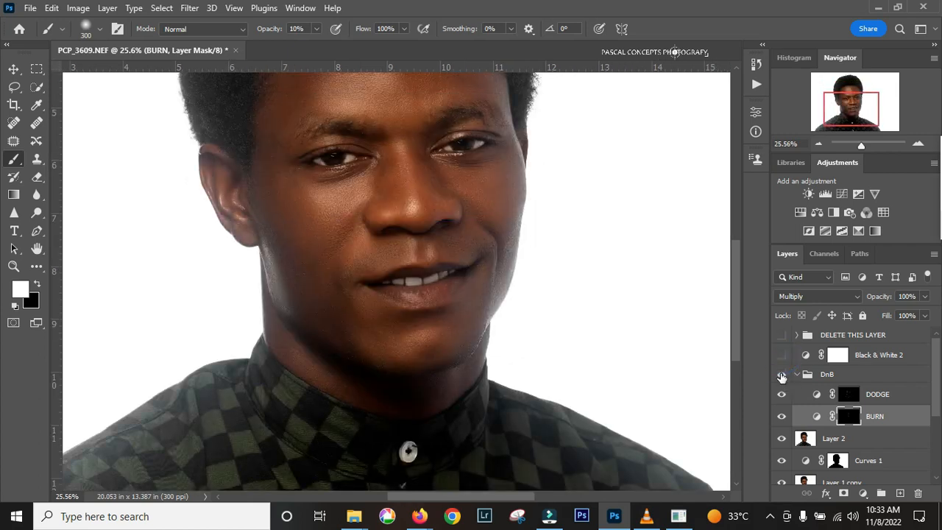
{"action": "left_click", "coordinate": [781, 375]}
{"action": "left_click", "coordinate": [782, 375]}
{"action": "scroll", "coordinate": [625, 292], "scroll_direction": "down", "scroll_amount": 2}
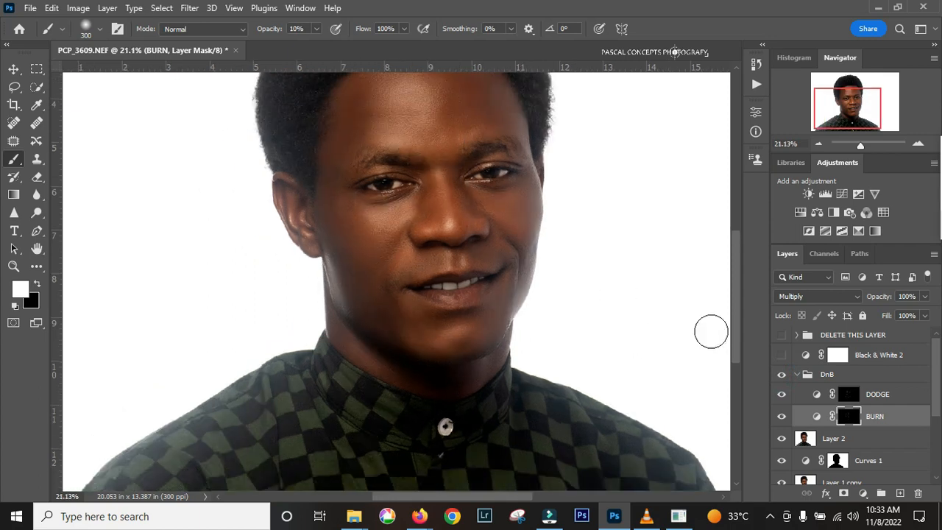
{"action": "left_click", "coordinate": [782, 375]}
{"action": "left_click", "coordinate": [782, 376]}
{"action": "left_click", "coordinate": [782, 377]}
{"action": "left_click", "coordinate": [782, 377]}
{"action": "left_click", "coordinate": [849, 377]}
{"action": "left_click_drag", "start_coordinate": [883, 297], "coordinate": [860, 297]}
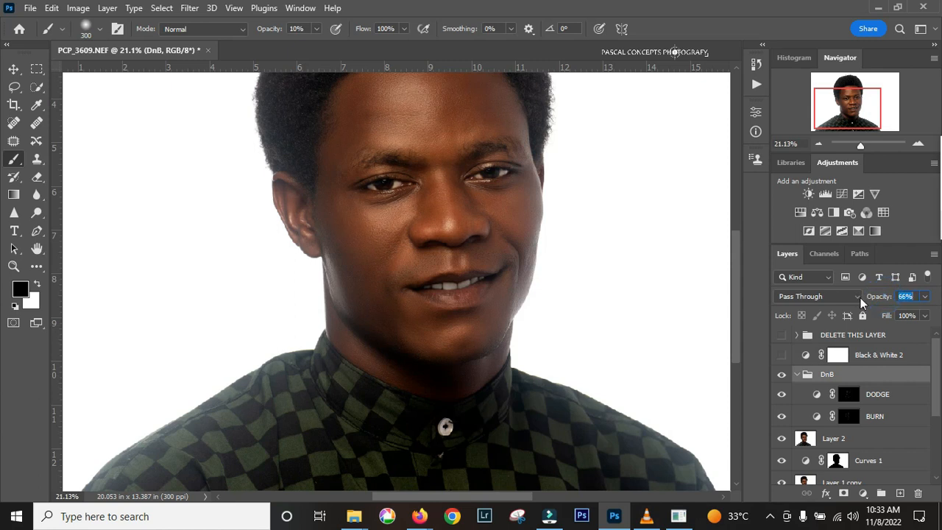
Compare the portrait with the DnB group shown and hidden to judge the dodge and burn effect.
{"action": "left_click", "coordinate": [783, 375]}
{"action": "scroll", "coordinate": [545, 306], "scroll_direction": "down", "scroll_amount": 2}
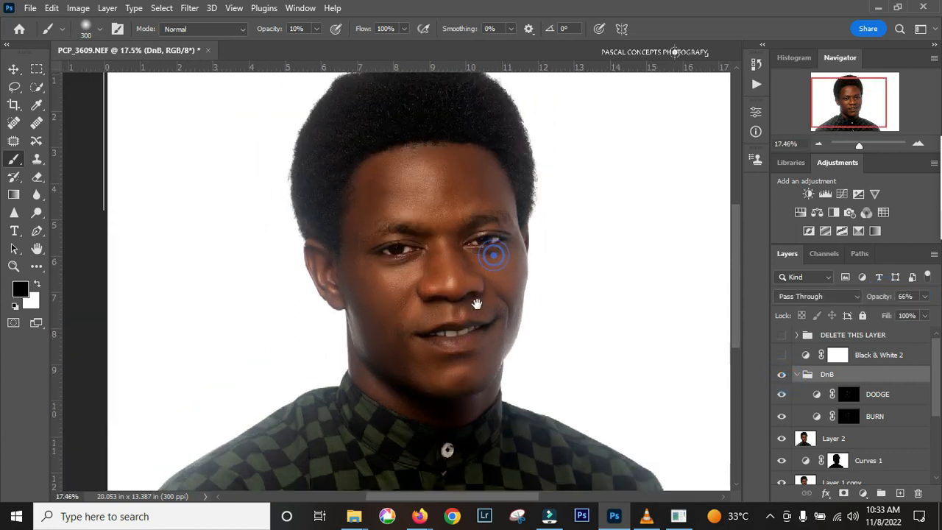
{"action": "left_click", "coordinate": [783, 375]}
{"action": "left_click", "coordinate": [783, 375]}
{"action": "left_click", "coordinate": [783, 375]}
{"action": "left_click", "coordinate": [783, 375]}
{"action": "left_click", "coordinate": [783, 375]}
{"action": "left_click", "coordinate": [782, 375]}
{"action": "left_click", "coordinate": [783, 375]}
{"action": "left_click", "coordinate": [782, 375]}
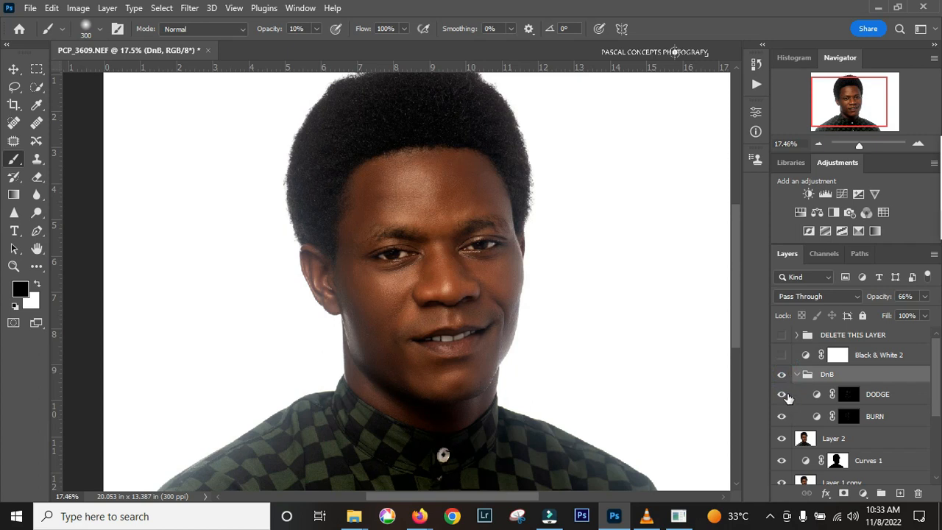
Collapse the DnB group, stamp all visible layers into a new layer above it, and duplicate that layer.
{"action": "left_click", "coordinate": [797, 375]}
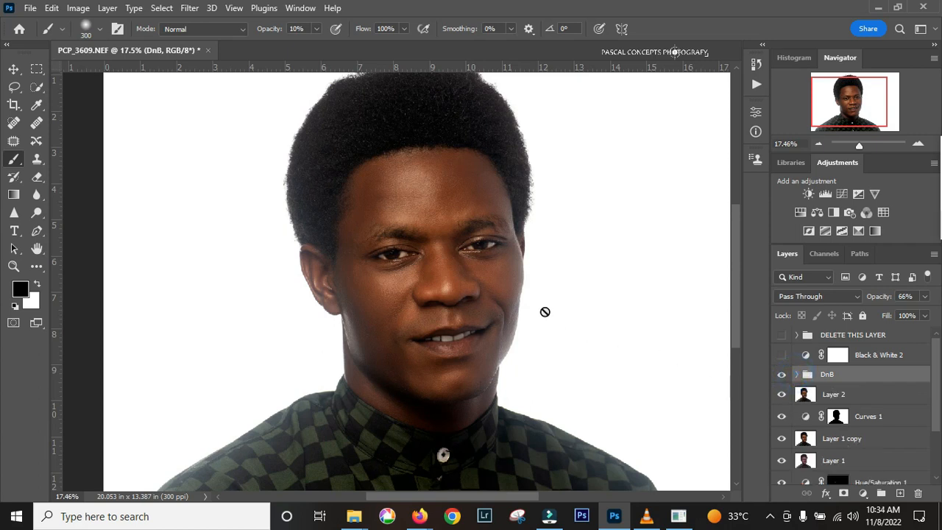
{"action": "scroll", "coordinate": [515, 273], "scroll_direction": "down", "scroll_amount": 3}
{"action": "scroll", "coordinate": [498, 277], "scroll_direction": "up", "scroll_amount": 2}
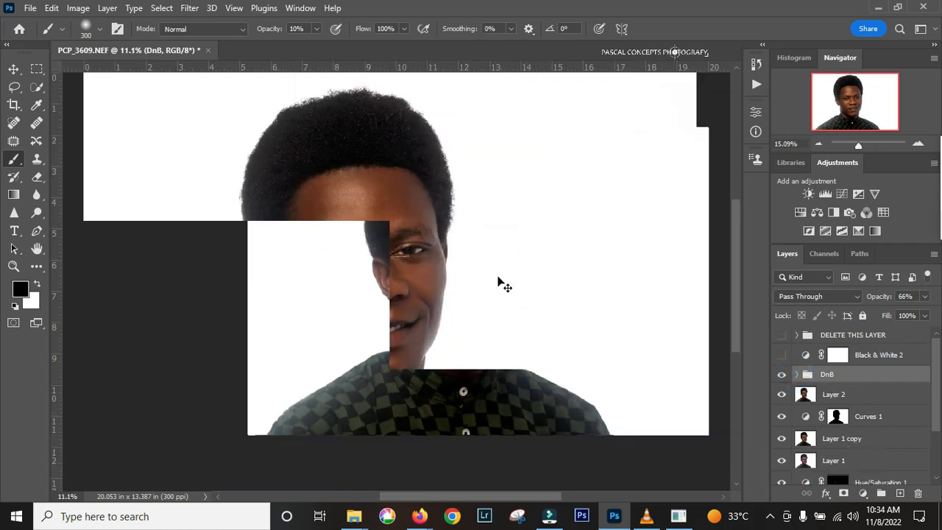
{"action": "left_click", "coordinate": [13, 69]}
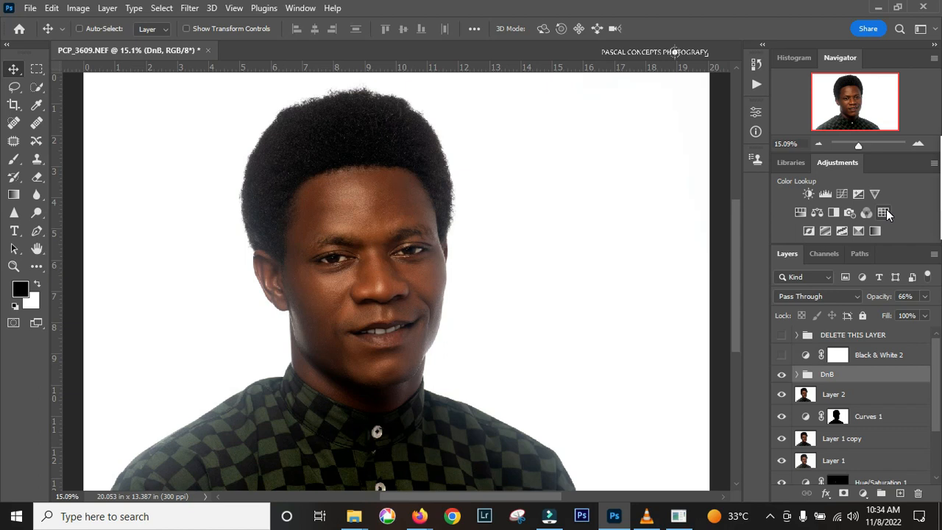
{"action": "key", "text": "ctrl+shift+alt+e"}
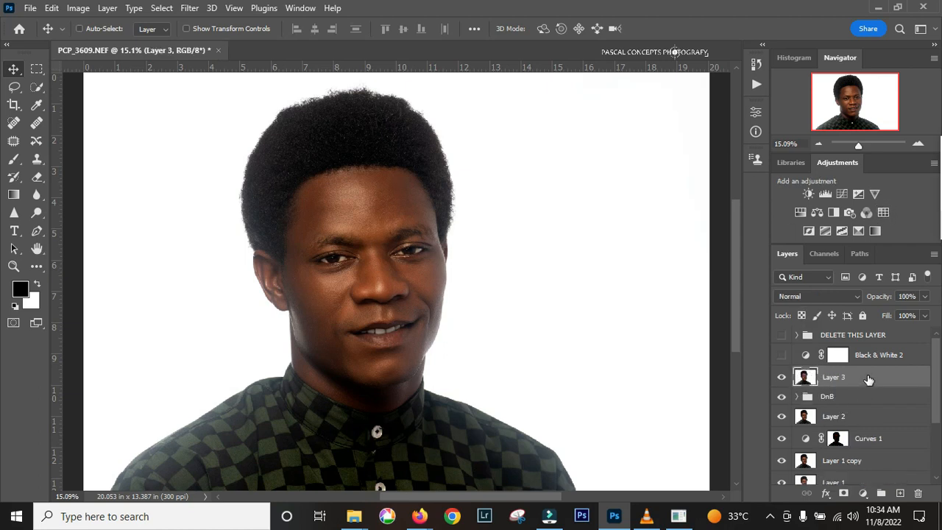
{"action": "key", "text": "ctrl+j"}
Apply Match Color to the duplicated merged layer with a Color Intensity of 110 and check the result.
{"action": "left_click", "coordinate": [75, 10]}
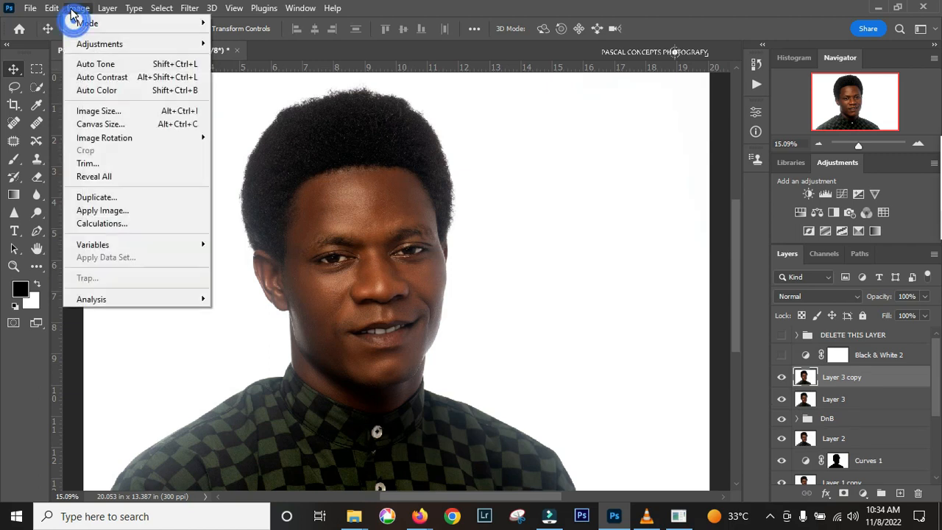
{"action": "mouse_move", "coordinate": [118, 42]}
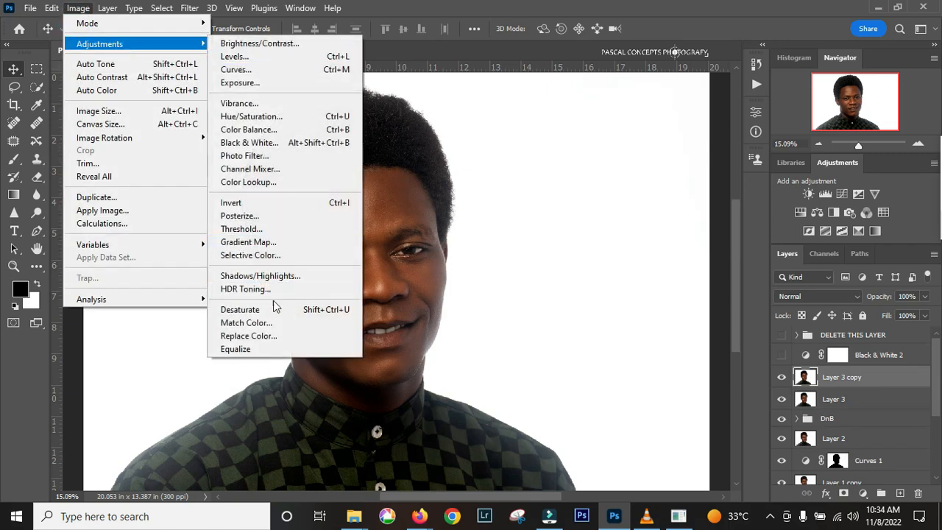
{"action": "left_click", "coordinate": [247, 323]}
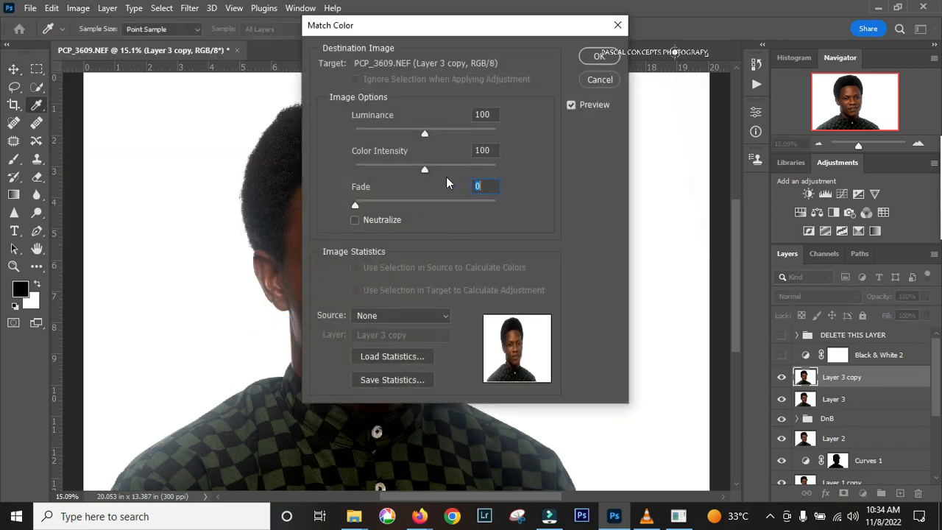
{"action": "double_click", "coordinate": [483, 150]}
{"action": "type", "text": "110"}
{"action": "left_click", "coordinate": [589, 59]}
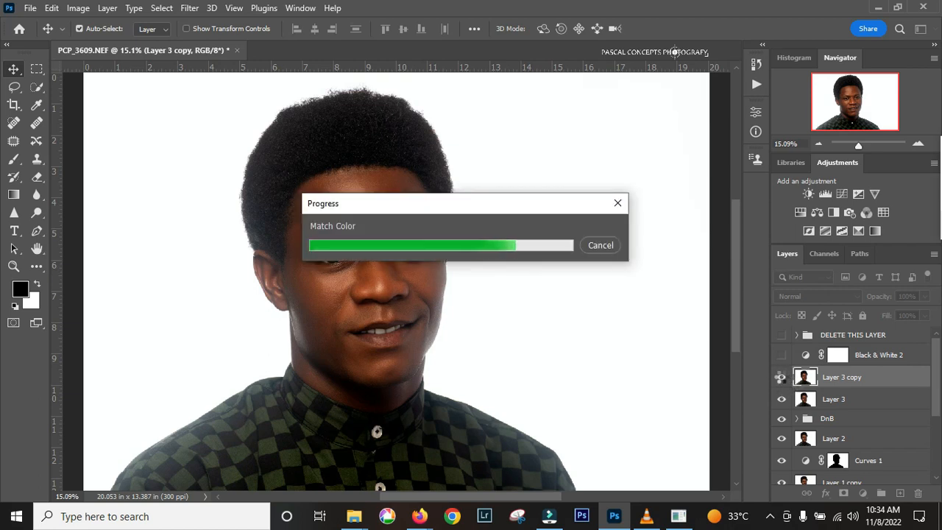
{"action": "left_click", "coordinate": [782, 378]}
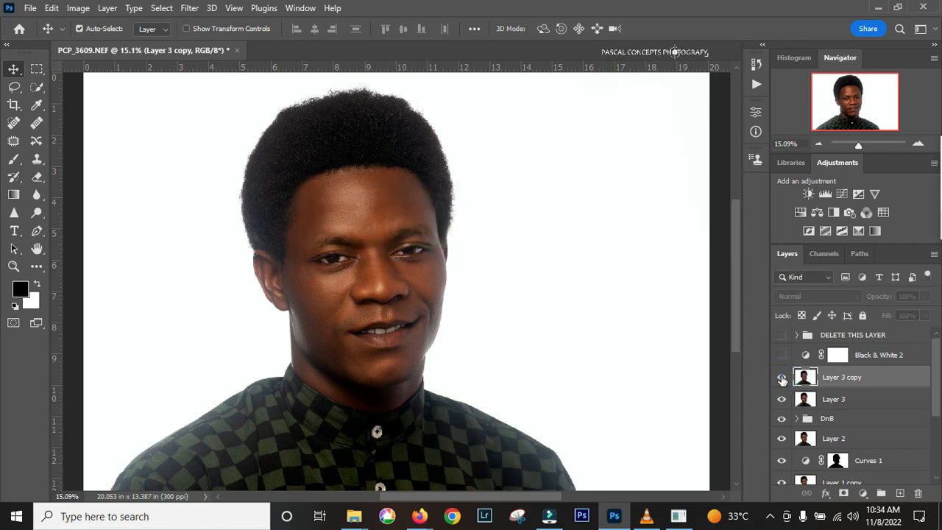
Add a Color Lookup adjustment above Layer 3 copy and choose the PASCAL MK2 LUT as its 3DLUT file.
{"action": "left_click", "coordinate": [885, 212]}
{"action": "left_click", "coordinate": [670, 152]}
{"action": "left_click", "coordinate": [724, 191]}
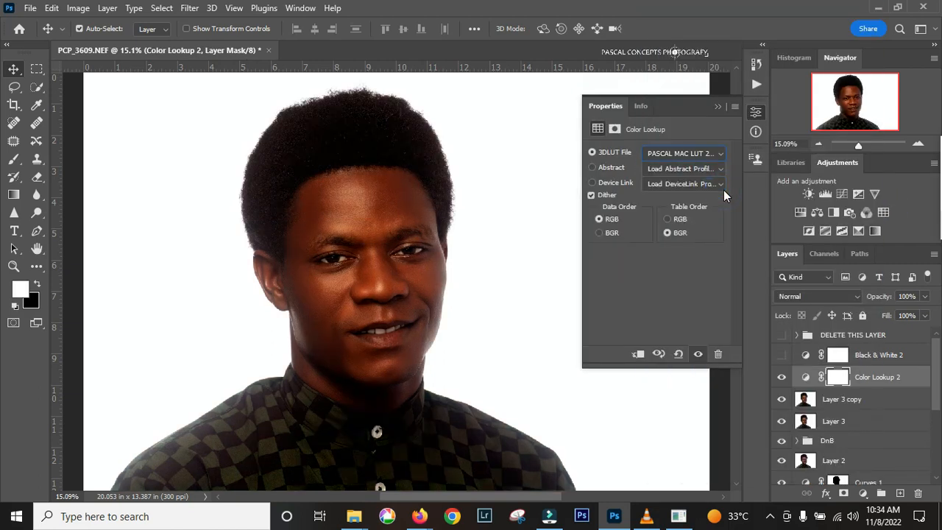
{"action": "key", "text": "Down"}
{"action": "key", "text": "Down"}
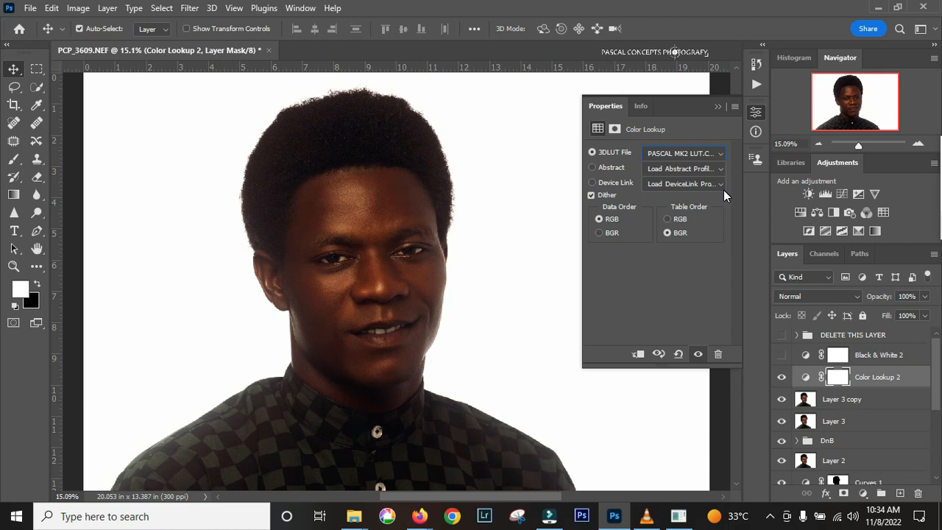
{"action": "left_click", "coordinate": [717, 107]}
Try an opacity of 70% on the Color Lookup 2 layer while checking the face.
{"action": "scroll", "coordinate": [388, 315], "scroll_direction": "up", "scroll_amount": 3}
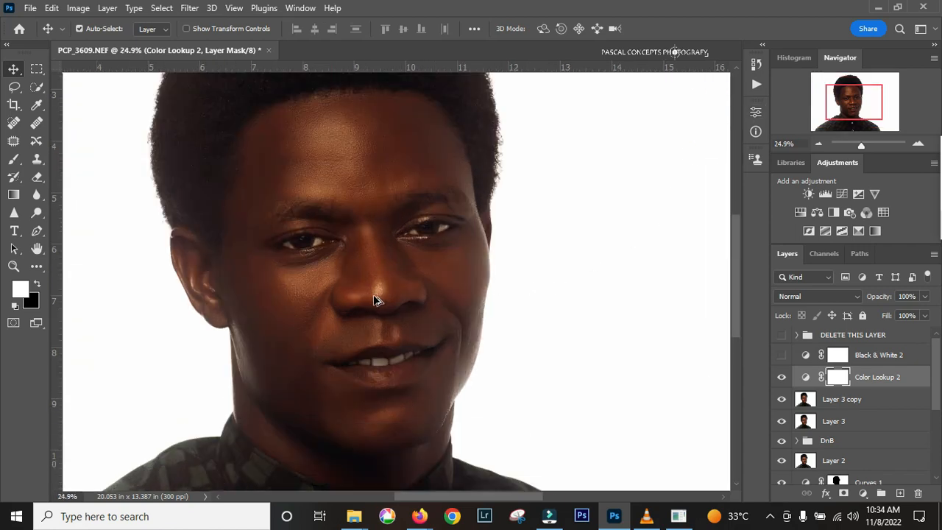
{"action": "left_click_drag", "start_coordinate": [885, 297], "coordinate": [865, 297]}
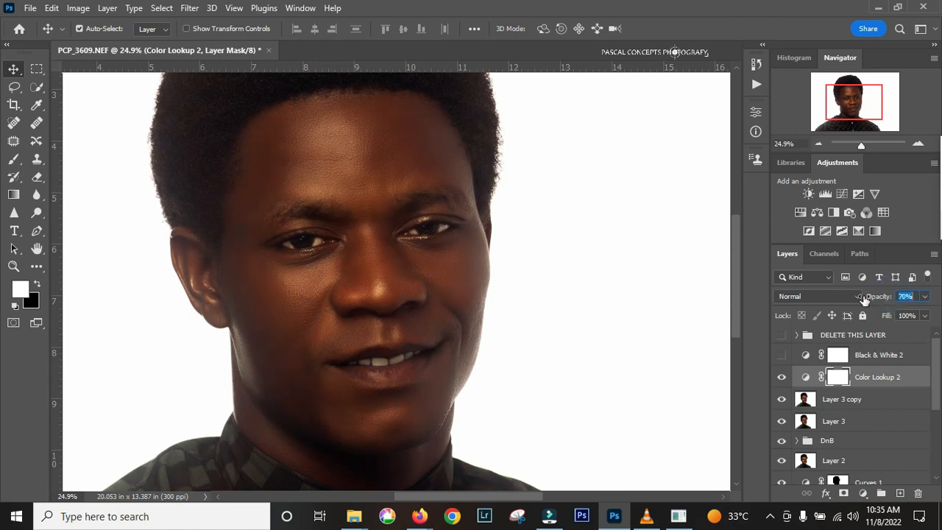
{"action": "key", "text": "Return"}
{"action": "key", "text": "ctrl+z"}
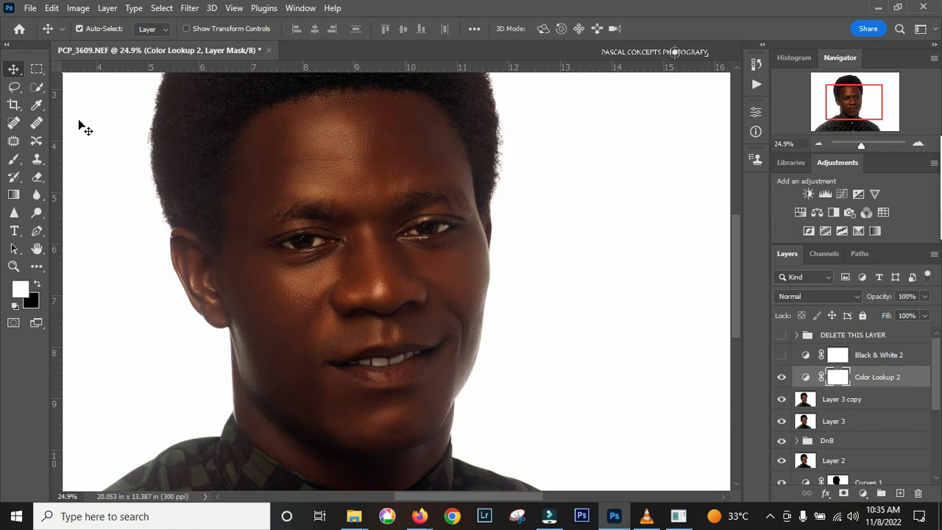
Compare the portrait with Color Lookup 2 hidden and shown, and set that layer's opacity to 54%.
{"action": "left_click", "coordinate": [37, 68]}
{"action": "key", "text": "v"}
{"action": "scroll", "coordinate": [400, 337], "scroll_direction": "down", "scroll_amount": 1}
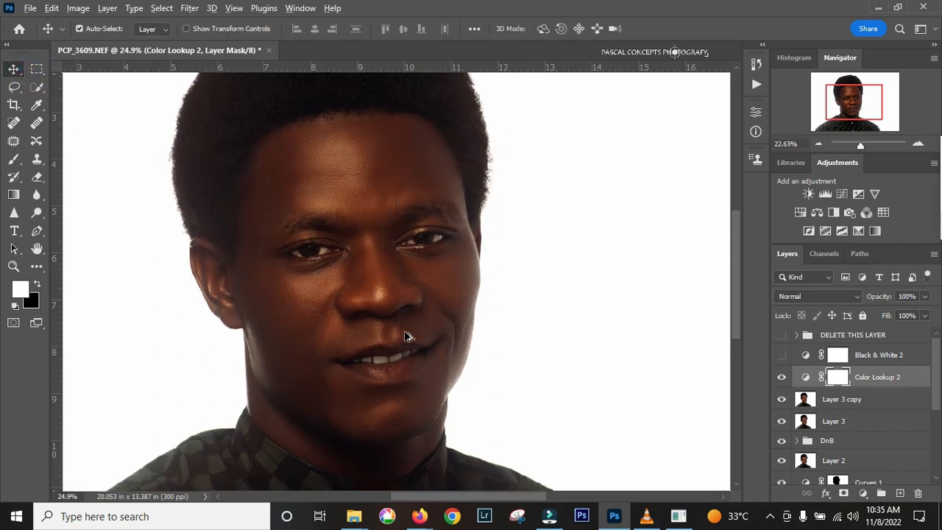
{"action": "scroll", "coordinate": [464, 355], "scroll_direction": "down", "scroll_amount": 3}
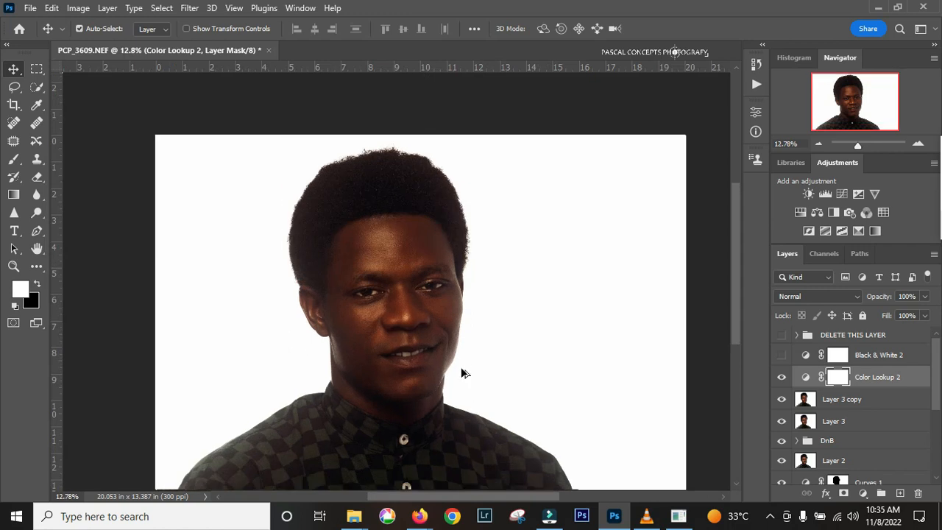
{"action": "scroll", "coordinate": [447, 416], "scroll_direction": "down", "scroll_amount": 1}
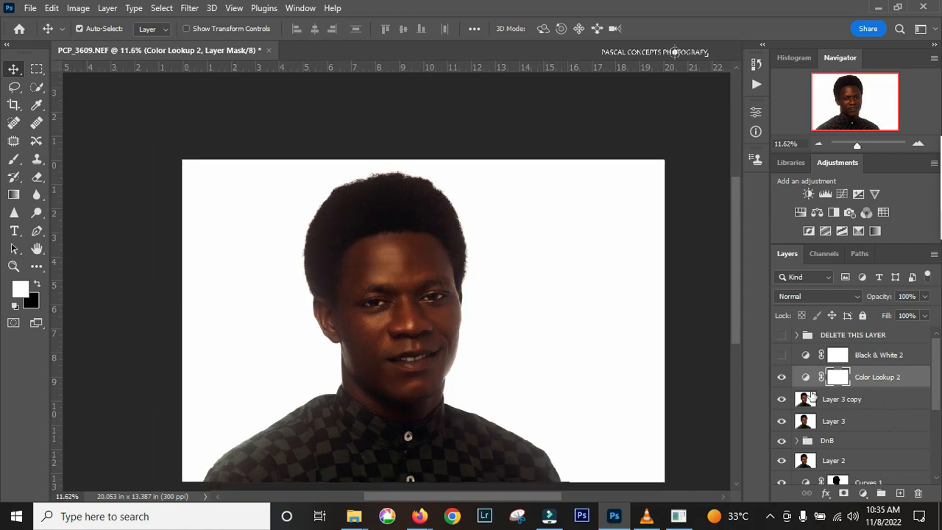
{"action": "left_click", "coordinate": [782, 377]}
{"action": "left_click", "coordinate": [782, 377]}
{"action": "scroll", "coordinate": [403, 351], "scroll_direction": "up", "scroll_amount": 1}
{"action": "scroll", "coordinate": [398, 351], "scroll_direction": "up", "scroll_amount": 7}
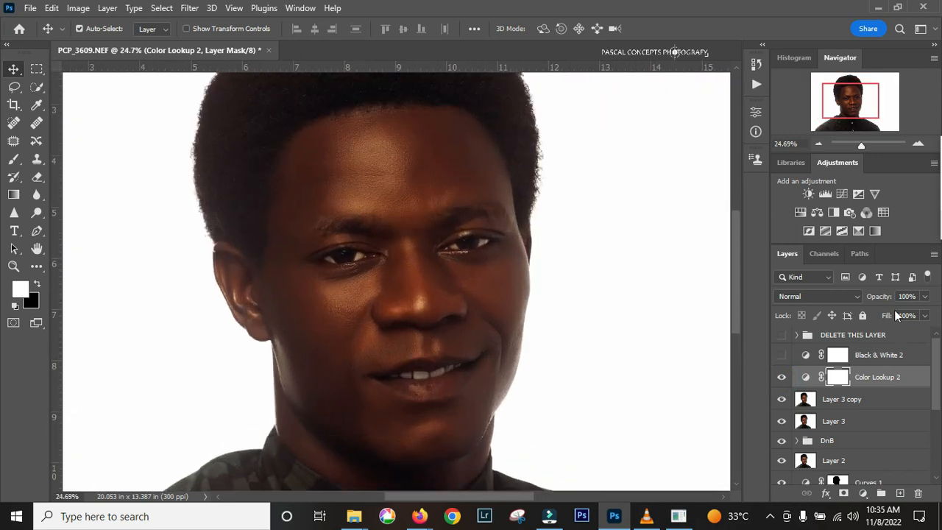
{"action": "left_click_drag", "start_coordinate": [882, 298], "coordinate": [850, 303]}
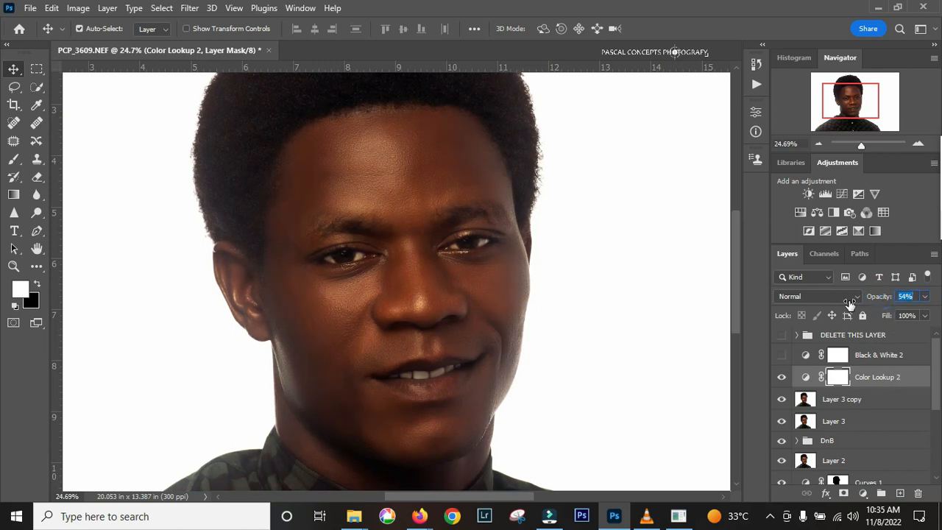
Add another Color Lookup adjustment above Color Lookup 2, topped by a Brightness/Contrast adjustment with Use Legacy enabled.
{"action": "left_click", "coordinate": [888, 212]}
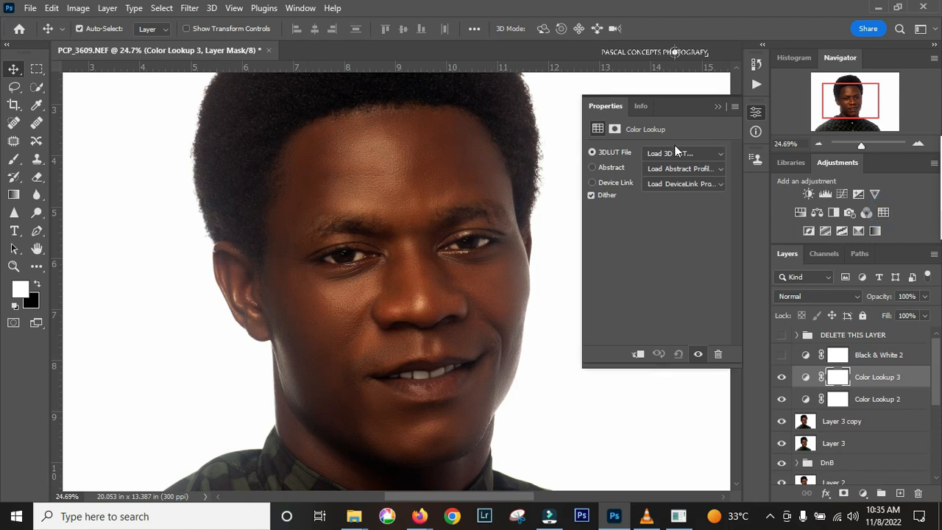
{"action": "left_click", "coordinate": [678, 151]}
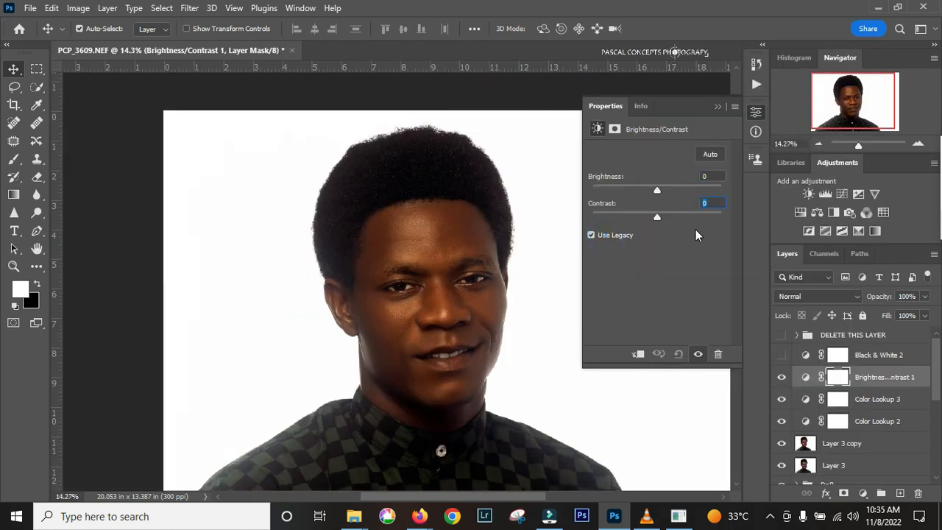
{"action": "left_click", "coordinate": [718, 106]}
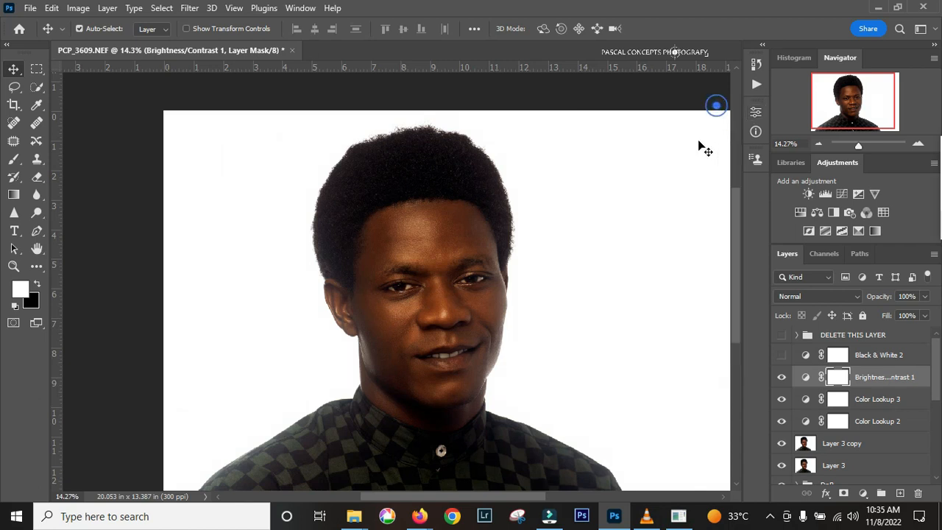
{"action": "scroll", "coordinate": [551, 309], "scroll_direction": "down", "scroll_amount": 3}
{"action": "left_click", "coordinate": [853, 100]}
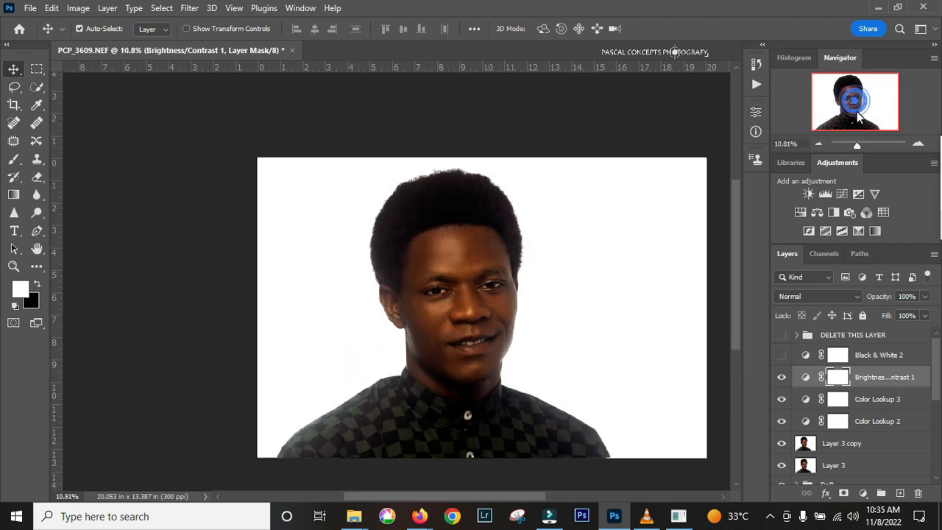
Group the Brightness/Contrast 1, Color Lookup 3 and Color Lookup 2 layers, and give the group an inverted black mask.
{"action": "left_click", "coordinate": [912, 425], "text": "shift"}
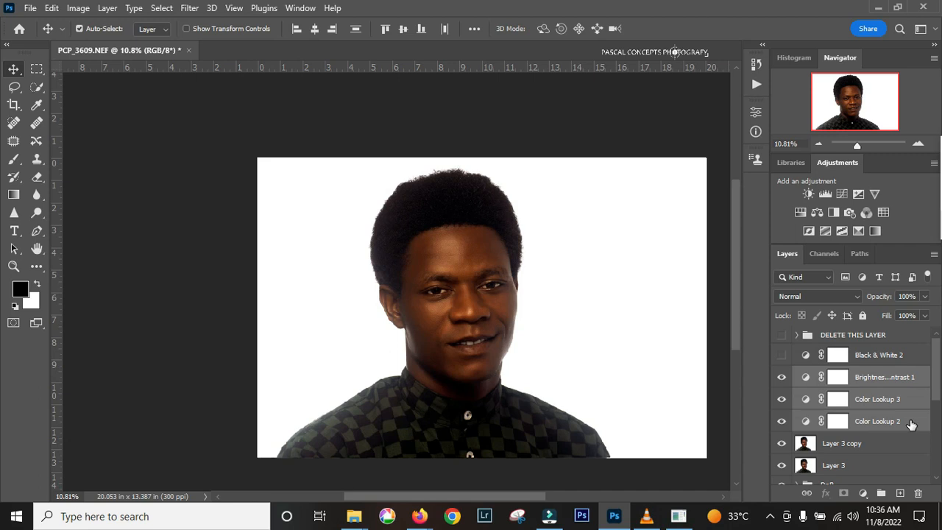
{"action": "key", "text": "ctrl+g"}
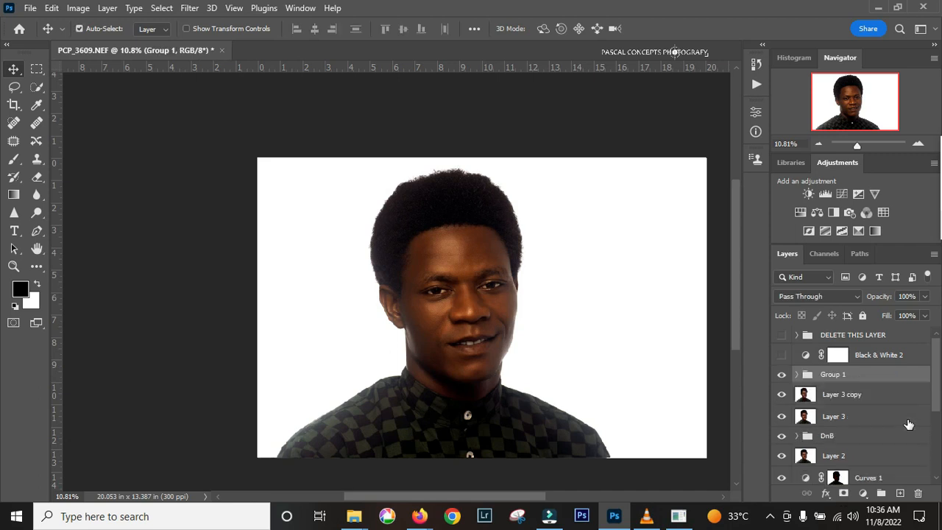
{"action": "left_click", "coordinate": [844, 492]}
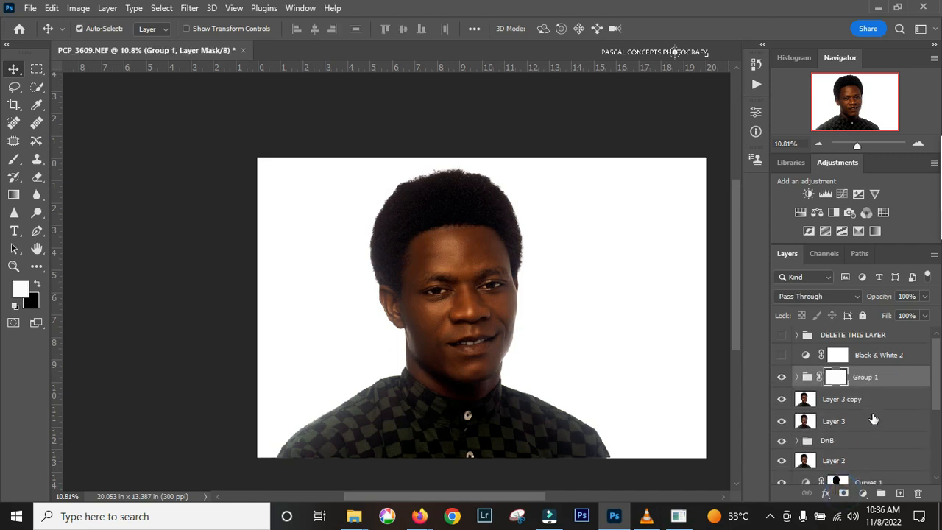
{"action": "key", "text": "ctrl+i"}
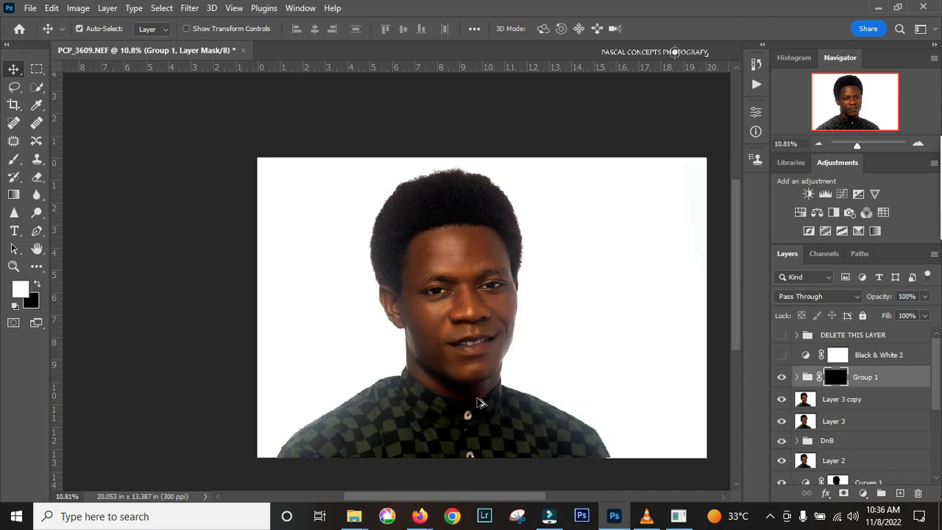
Paint white over the face on the Group 1 mask with a large soft brush at 50% opacity and 30% flow.
{"action": "scroll", "coordinate": [478, 403], "scroll_direction": "up", "scroll_amount": 3}
{"action": "scroll", "coordinate": [483, 376], "scroll_direction": "down", "scroll_amount": 1}
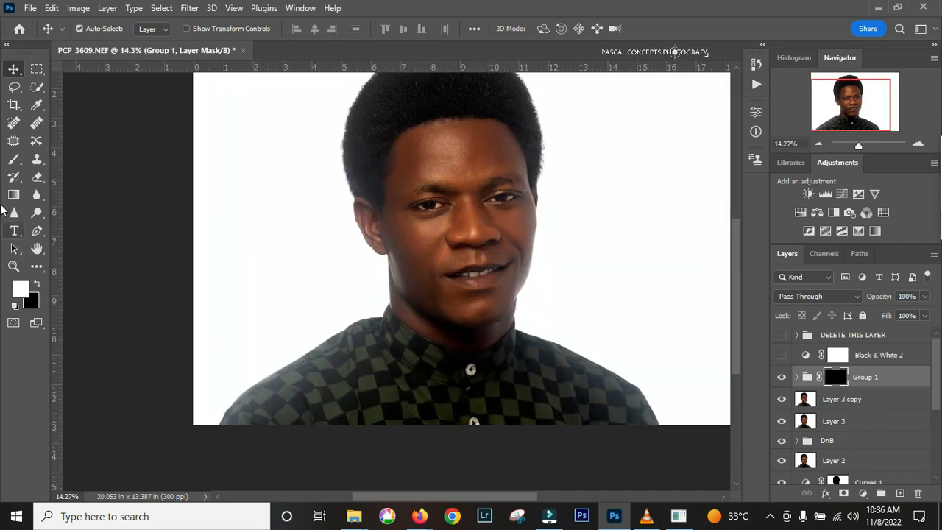
{"action": "left_click", "coordinate": [13, 159]}
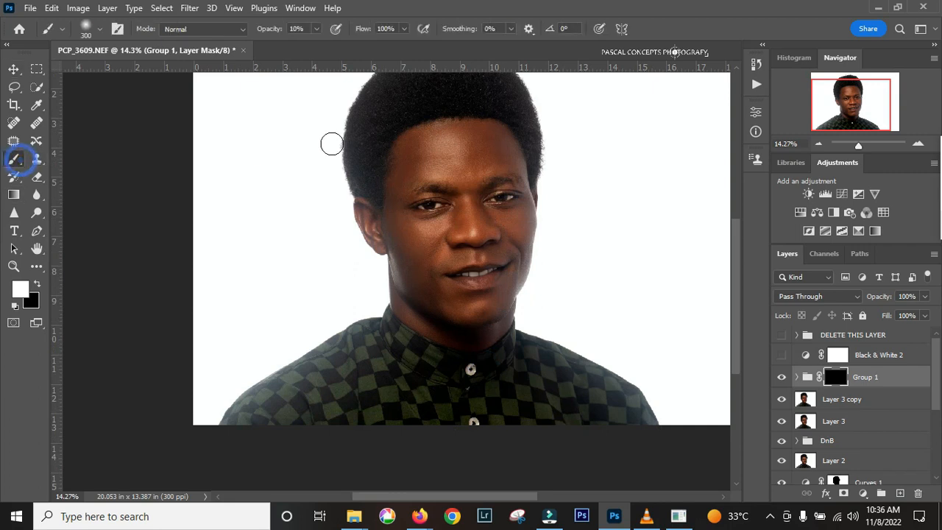
{"action": "left_click", "coordinate": [301, 28]}
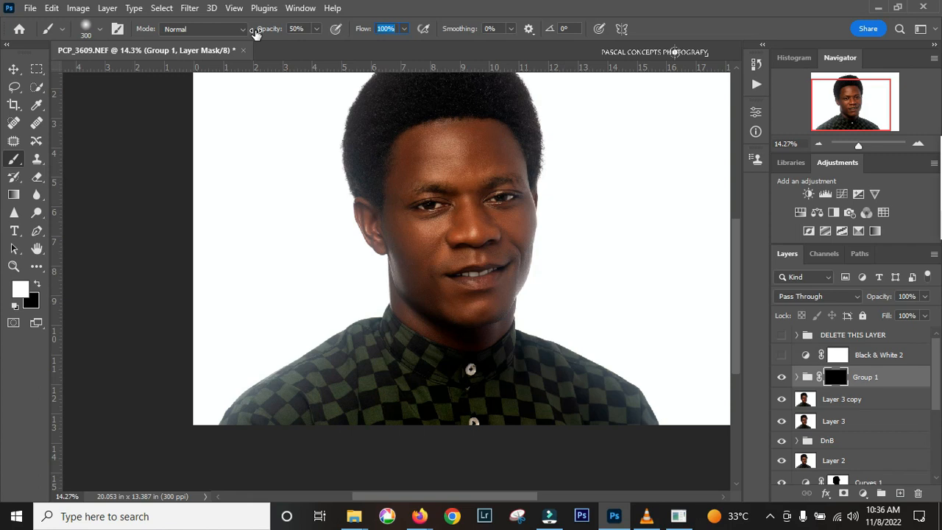
{"action": "type", "text": "30"}
{"action": "key", "text": "Return"}
{"action": "key", "text": "]"}
{"action": "key", "text": "]"}
{"action": "key", "text": "]"}
{"action": "key", "text": "]"}
{"action": "key", "text": "]"}
{"action": "key", "text": "]"}
{"action": "mouse_move", "coordinate": [466, 152]}
{"action": "left_mouse_down"}
{"action": "mouse_move", "coordinate": [441, 149]}
{"action": "mouse_move", "coordinate": [421, 163]}
{"action": "mouse_move", "coordinate": [436, 271]}
{"action": "mouse_move", "coordinate": [463, 274]}
{"action": "mouse_move", "coordinate": [472, 263]}
{"action": "mouse_move", "coordinate": [434, 258]}
{"action": "mouse_move", "coordinate": [417, 278]}
{"action": "mouse_move", "coordinate": [446, 304]}
{"action": "mouse_move", "coordinate": [496, 248]}
{"action": "mouse_move", "coordinate": [503, 218]}
{"action": "mouse_move", "coordinate": [481, 156]}
{"action": "left_mouse_up"}
Refine the Group 1 mask around the ear, cheek and forehead, using brush sizes of 200 and 700.
{"action": "key", "text": "bracketleft"}
{"action": "key", "text": "bracketleft"}
{"action": "key", "text": "bracketleft"}
{"action": "key", "text": "bracketleft"}
{"action": "key", "text": "bracketleft"}
{"action": "key", "text": "bracketleft"}
{"action": "key", "text": "bracketleft"}
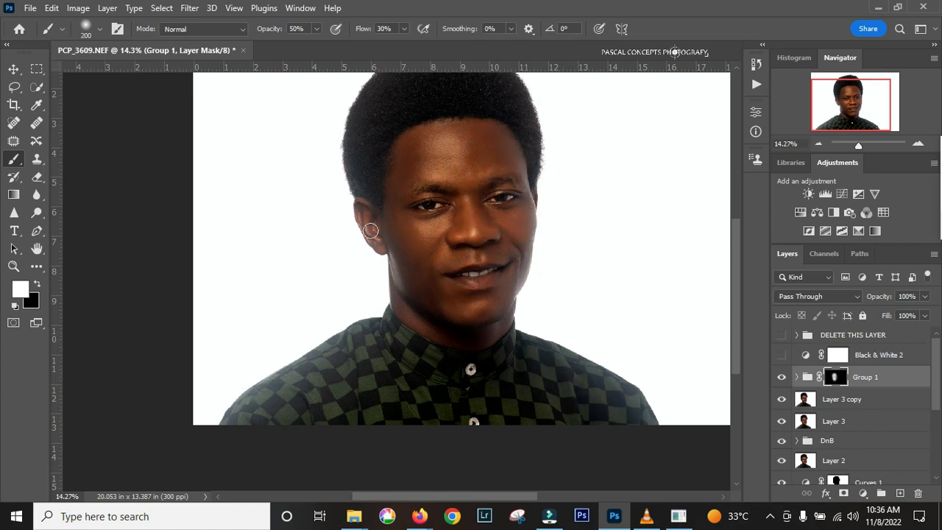
{"action": "key", "text": "bracketright"}
{"action": "key", "text": "bracketright"}
{"action": "key", "text": "bracketright"}
{"action": "key", "text": "bracketright"}
{"action": "key", "text": "bracketright"}
{"action": "mouse_move", "coordinate": [441, 203]}
{"action": "left_mouse_down"}
{"action": "mouse_move", "coordinate": [432, 232]}
{"action": "mouse_move", "coordinate": [432, 164]}
{"action": "left_mouse_up"}
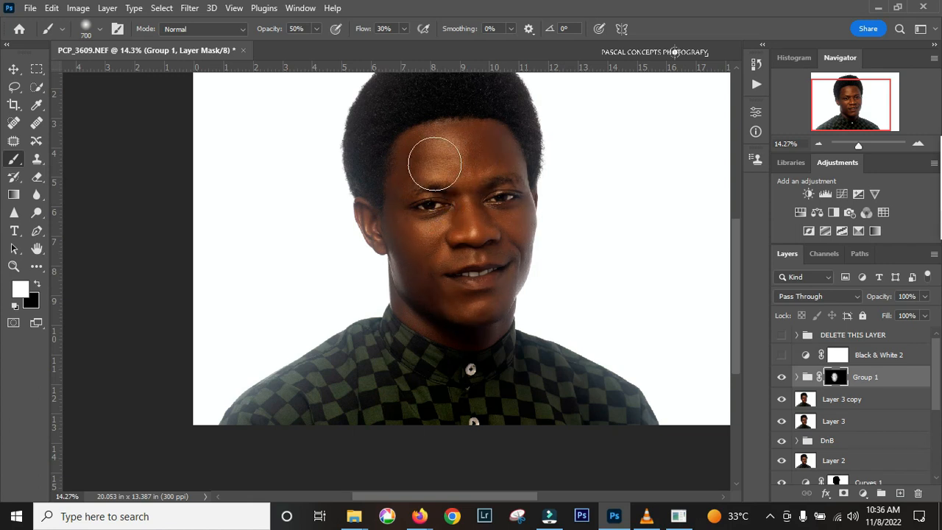
Compare the original Background alone with the fully retouched portrait, looking closely at the face.
{"action": "scroll", "coordinate": [473, 213], "scroll_direction": "up", "scroll_amount": 2}
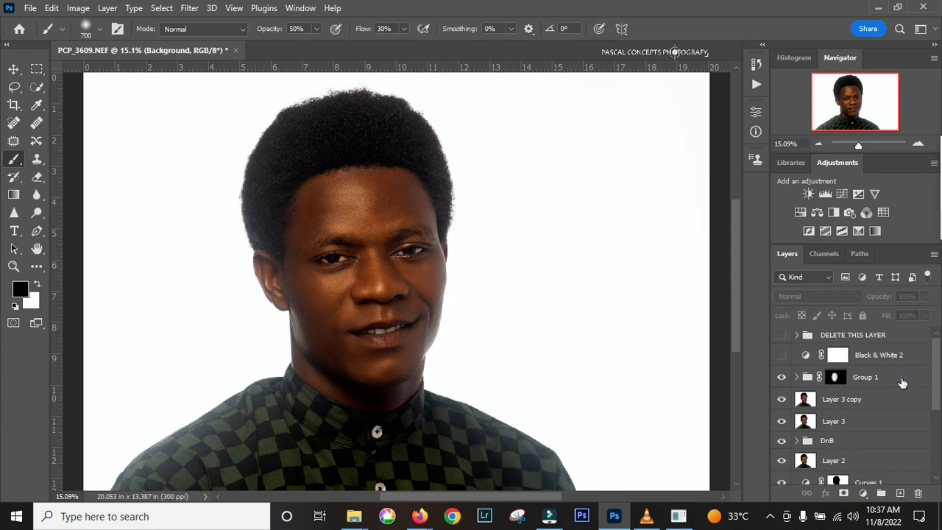
{"action": "left_click", "coordinate": [902, 382]}
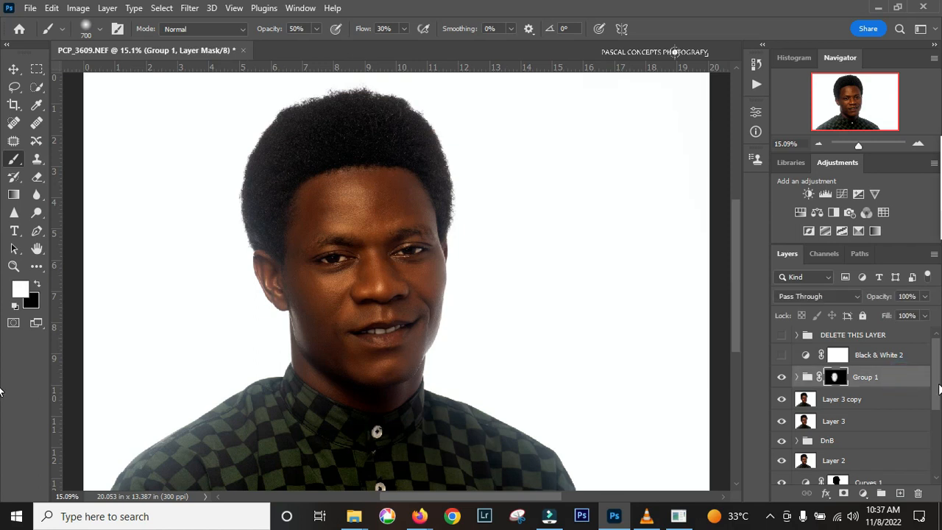
{"action": "left_click_drag", "start_coordinate": [939, 389], "coordinate": [939, 480]}
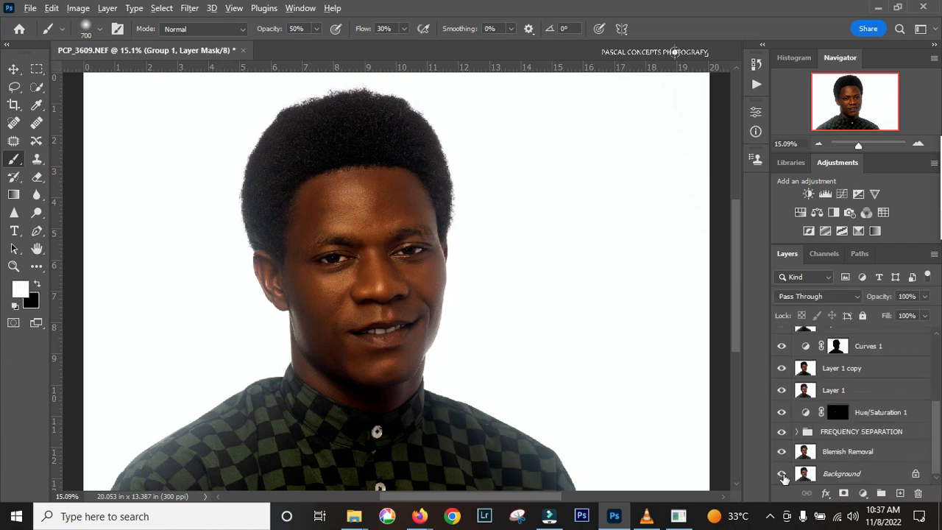
{"action": "left_click", "coordinate": [782, 474], "text": "alt"}
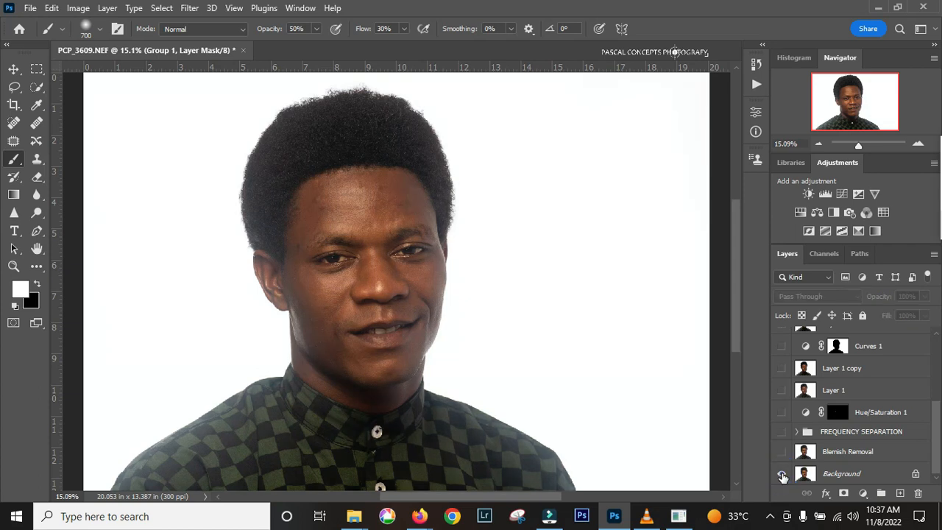
{"action": "scroll", "coordinate": [272, 321], "scroll_direction": "up", "scroll_amount": 2}
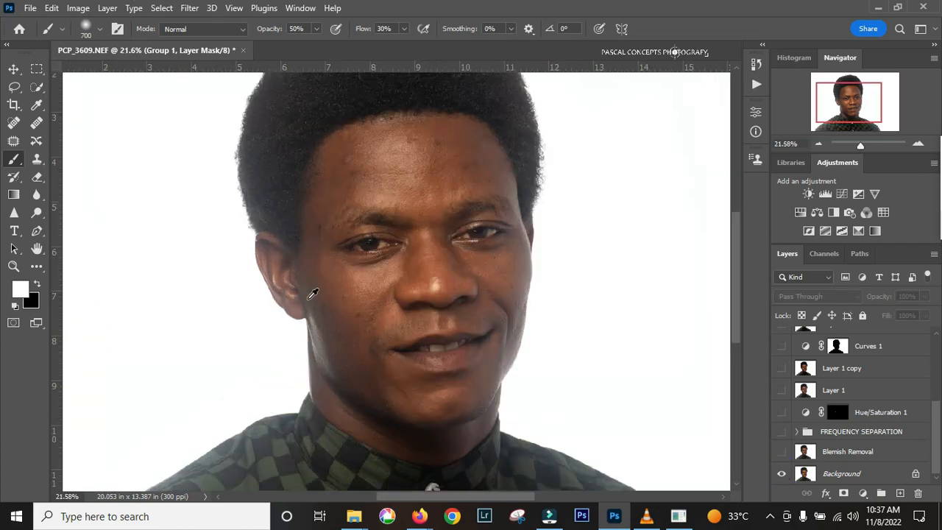
{"action": "left_click", "coordinate": [782, 475], "text": "alt"}
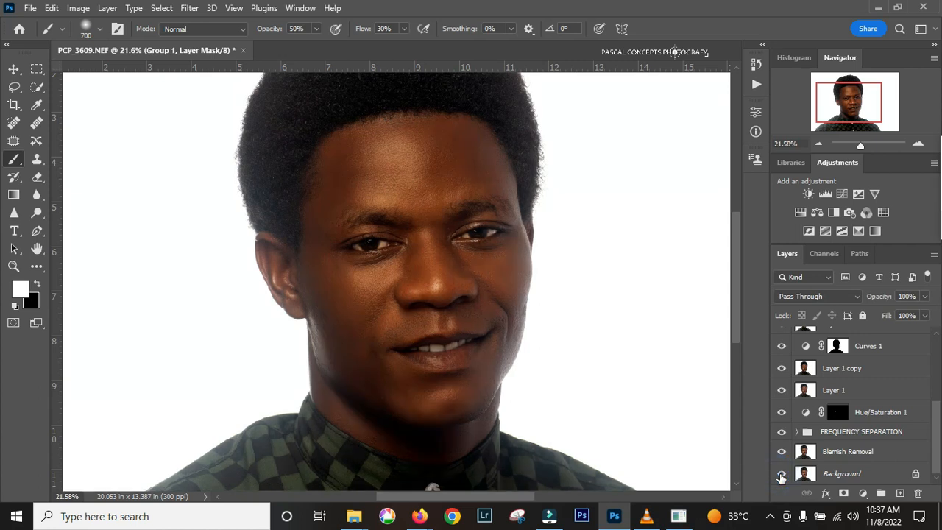
{"action": "left_click", "coordinate": [782, 474], "text": "alt"}
Reveal the sharpening on both eyes by painting white on the Sharpen group's mask with a size 125 brush at 100% opacity.
{"action": "scroll", "coordinate": [429, 348], "scroll_direction": "up", "scroll_amount": 2}
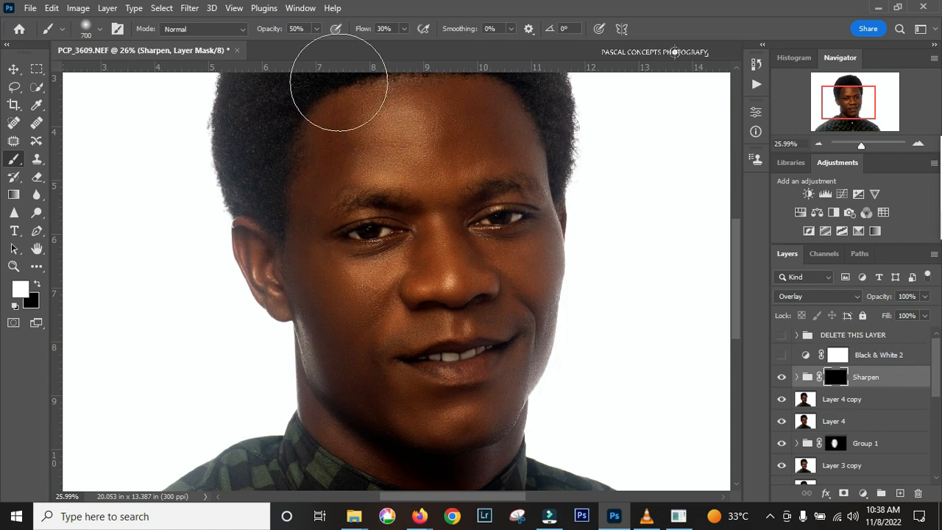
{"action": "key", "text": "0"}
{"action": "scroll", "coordinate": [368, 243], "scroll_direction": "up", "scroll_amount": 3}
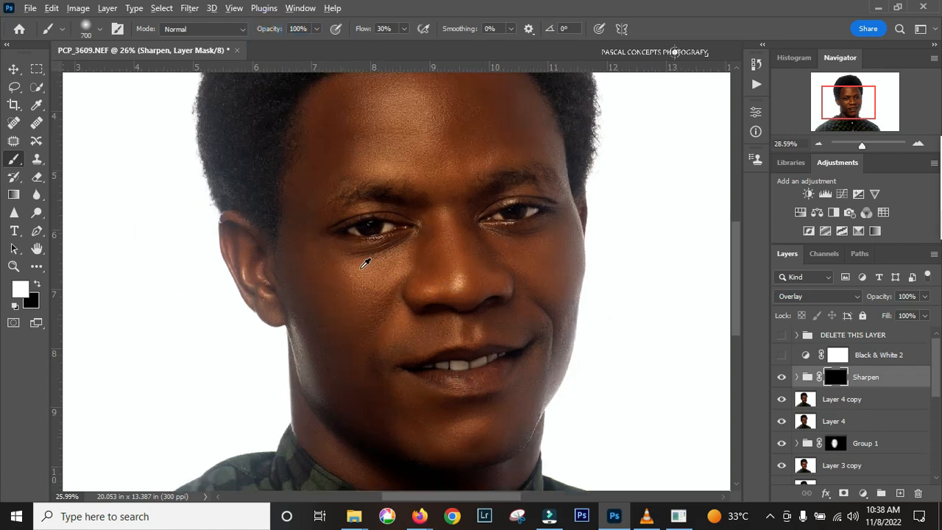
{"action": "key", "text": "bracketleft"}
{"action": "key", "text": "bracketleft"}
{"action": "key", "text": "bracketleft"}
{"action": "key", "text": "bracketleft"}
{"action": "key", "text": "bracketleft"}
{"action": "key", "text": "bracketleft"}
{"action": "key", "text": "bracketleft"}
{"action": "key", "text": "bracketleft"}
{"action": "left_click", "coordinate": [368, 213]}
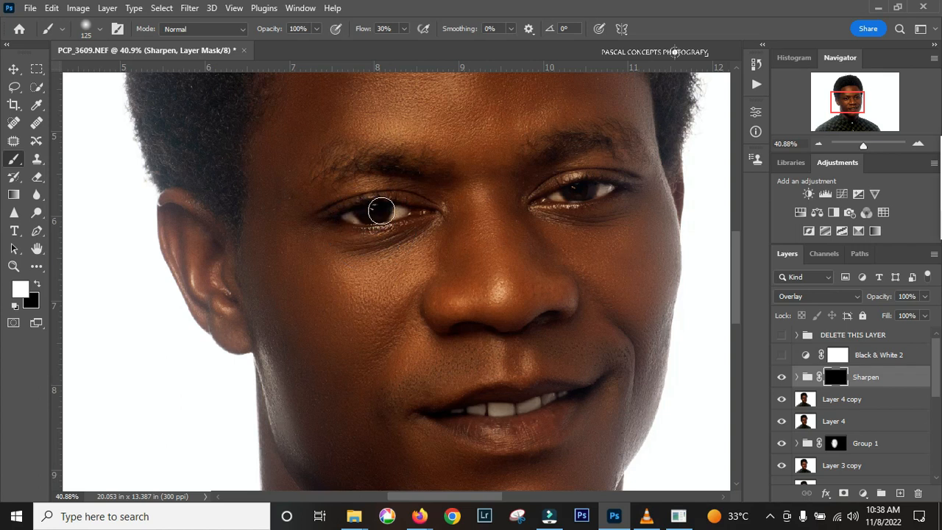
{"action": "left_click", "coordinate": [578, 189]}
Paint the Sharpen group's mask over the teeth and lips, and touch up the eyes and eyebrows.
{"action": "left_click", "coordinate": [488, 427]}
{"action": "left_click", "coordinate": [517, 399]}
{"action": "left_click", "coordinate": [469, 408]}
{"action": "left_click", "coordinate": [388, 207]}
{"action": "left_click", "coordinate": [388, 167]}
{"action": "left_click", "coordinate": [542, 148]}
{"action": "left_click", "coordinate": [570, 185]}
{"action": "left_click", "coordinate": [375, 214]}
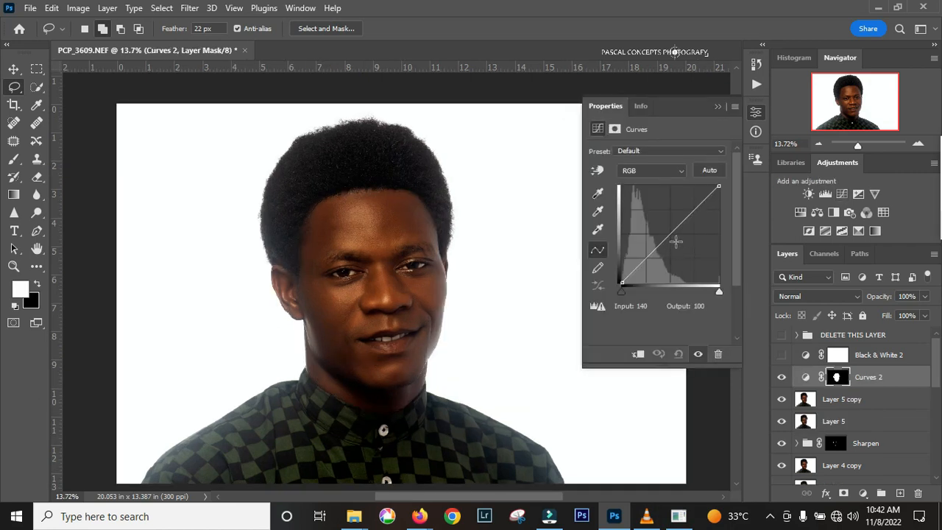
Brighten the masked face by raising the Curves 2 midpoint to Input 113, Output 150, and compare the portrait with and without it.
{"action": "mouse_move", "coordinate": [667, 232]}
{"action": "left_mouse_down"}
{"action": "mouse_move", "coordinate": [669, 218]}
{"action": "mouse_move", "coordinate": [664, 225]}
{"action": "left_mouse_up"}
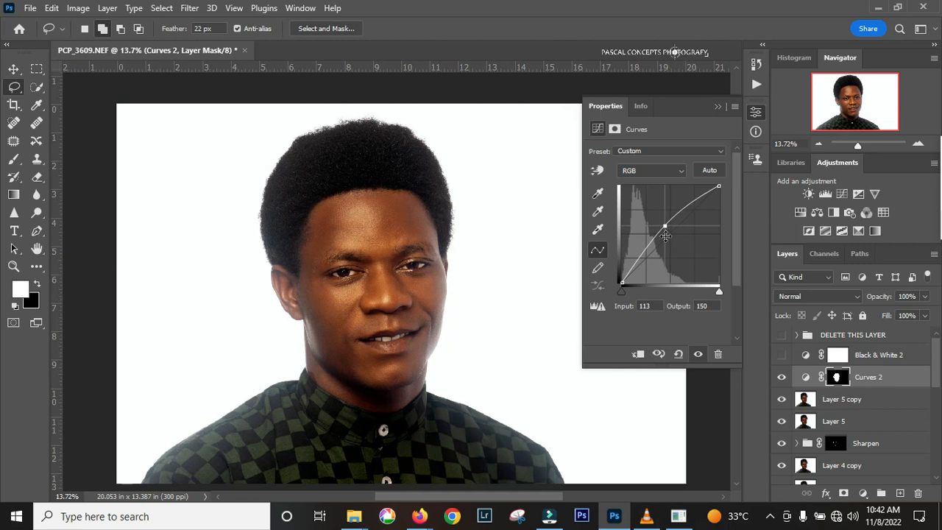
{"action": "left_click", "coordinate": [719, 108]}
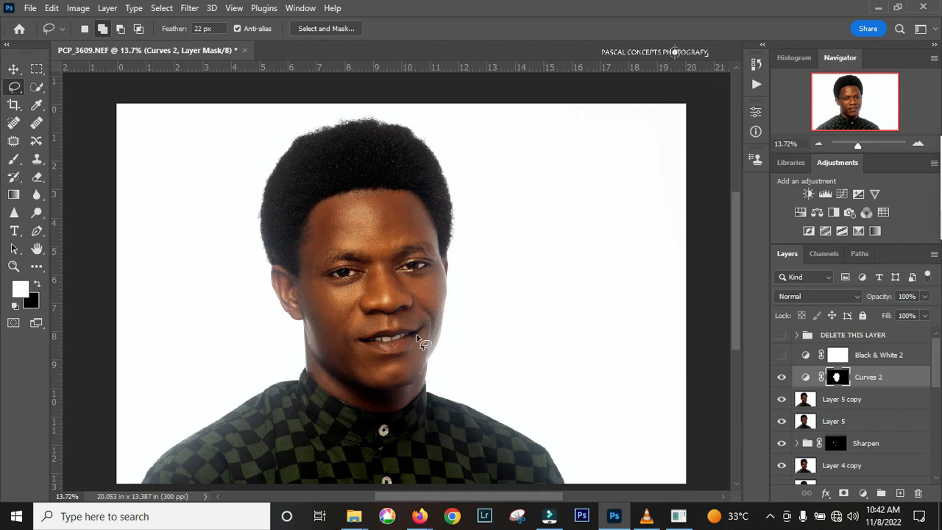
{"action": "scroll", "coordinate": [390, 309], "scroll_direction": "up", "scroll_amount": 3}
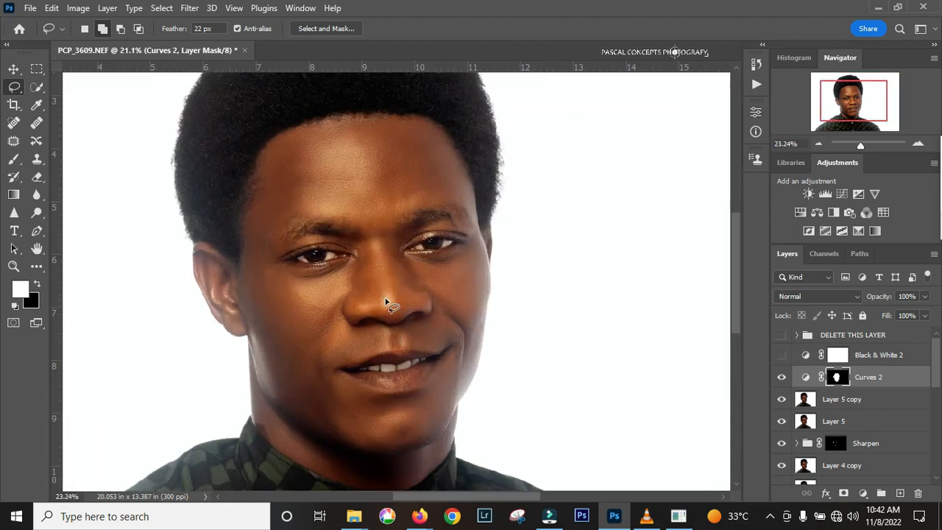
{"action": "scroll", "coordinate": [386, 302], "scroll_direction": "up", "scroll_amount": 1}
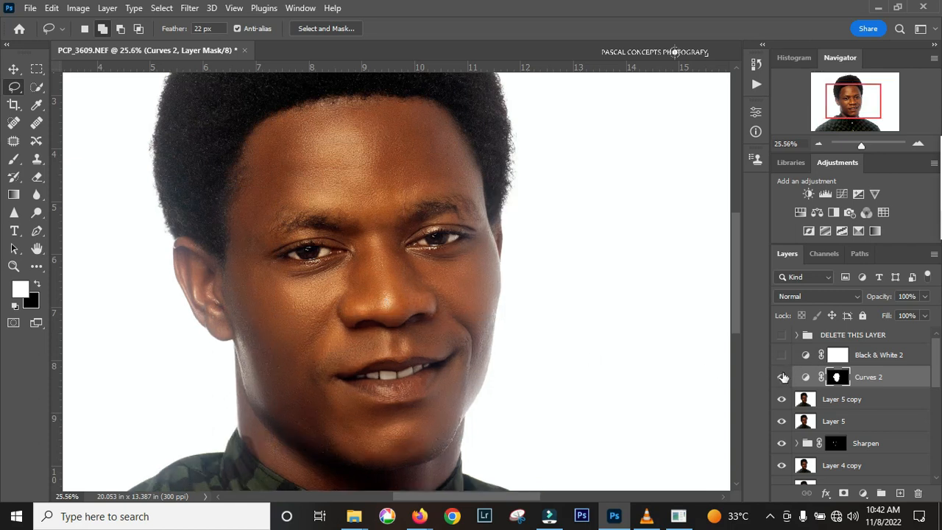
{"action": "left_click", "coordinate": [782, 377]}
{"action": "left_click", "coordinate": [782, 378]}
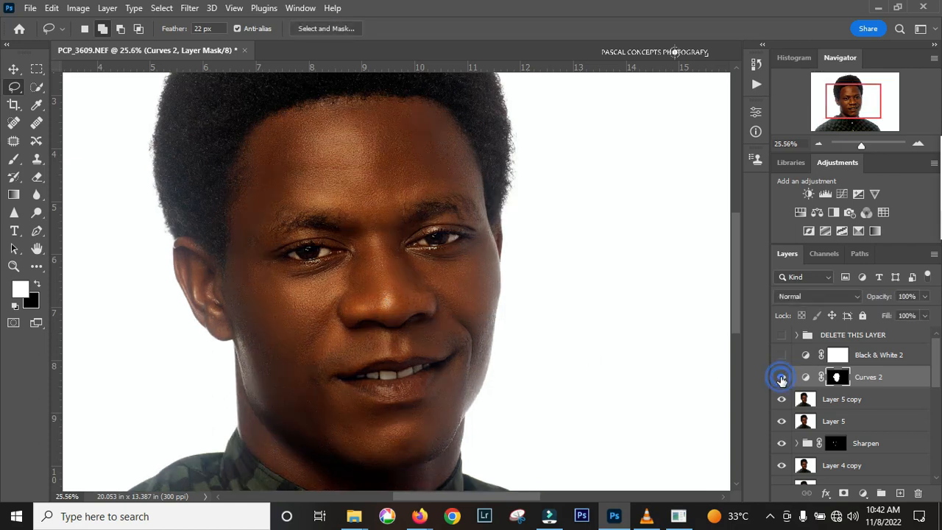
{"action": "scroll", "coordinate": [434, 384], "scroll_direction": "down", "scroll_amount": 3}
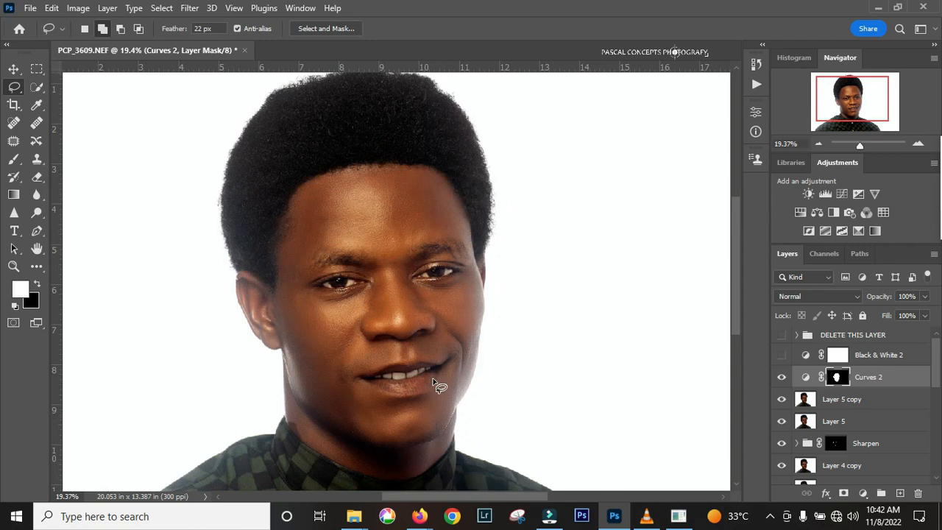
{"action": "scroll", "coordinate": [435, 384], "scroll_direction": "down", "scroll_amount": 2}
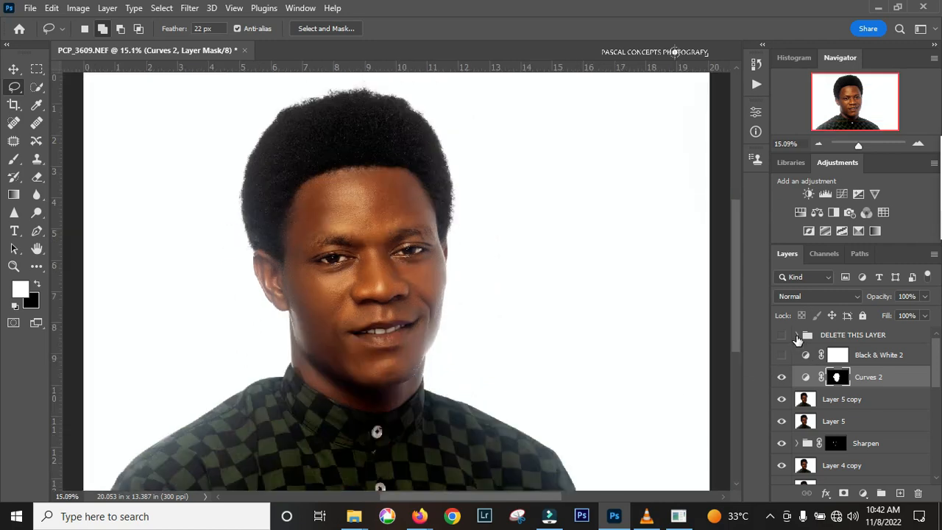
Expand the DELETE THIS LAYER, Sharpen, Group 1, DnB and FREQUENCY SEPARATION groups to show the layers inside them.
{"action": "left_click", "coordinate": [797, 335]}
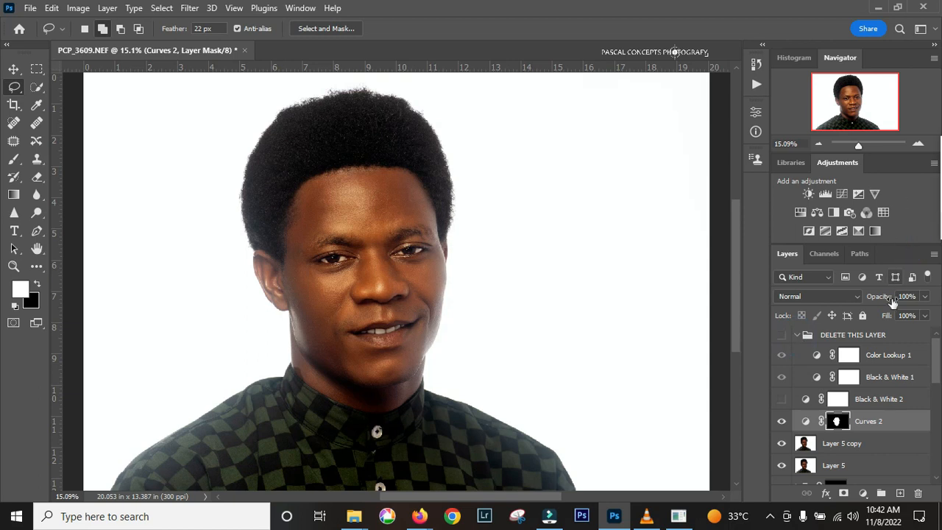
{"action": "scroll", "coordinate": [832, 430], "scroll_direction": "down", "scroll_amount": 3}
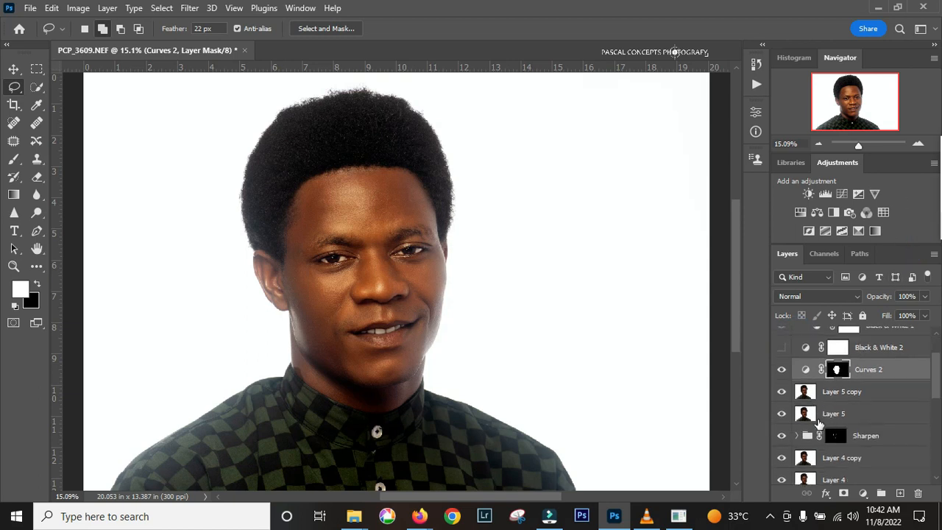
{"action": "left_click", "coordinate": [797, 419]}
{"action": "scroll", "coordinate": [809, 421], "scroll_direction": "down", "scroll_amount": 7}
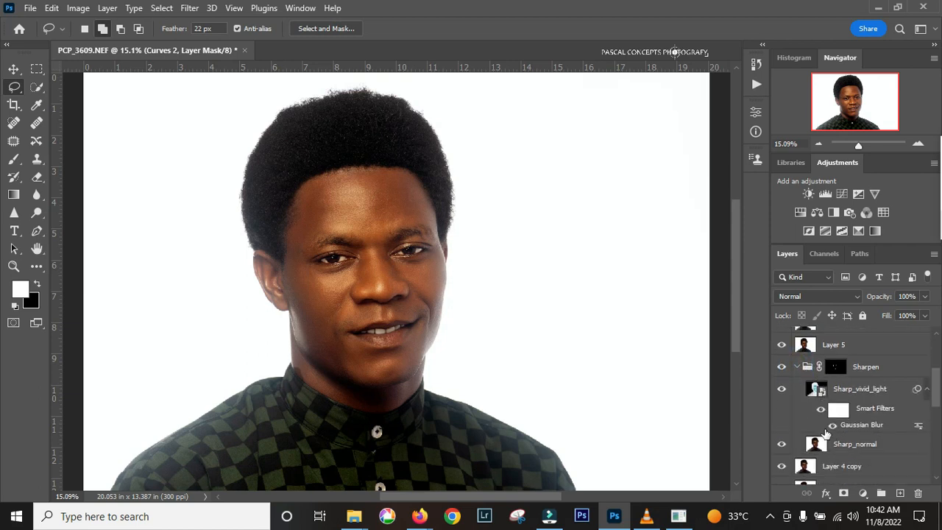
{"action": "scroll", "coordinate": [824, 414], "scroll_direction": "down", "scroll_amount": 2}
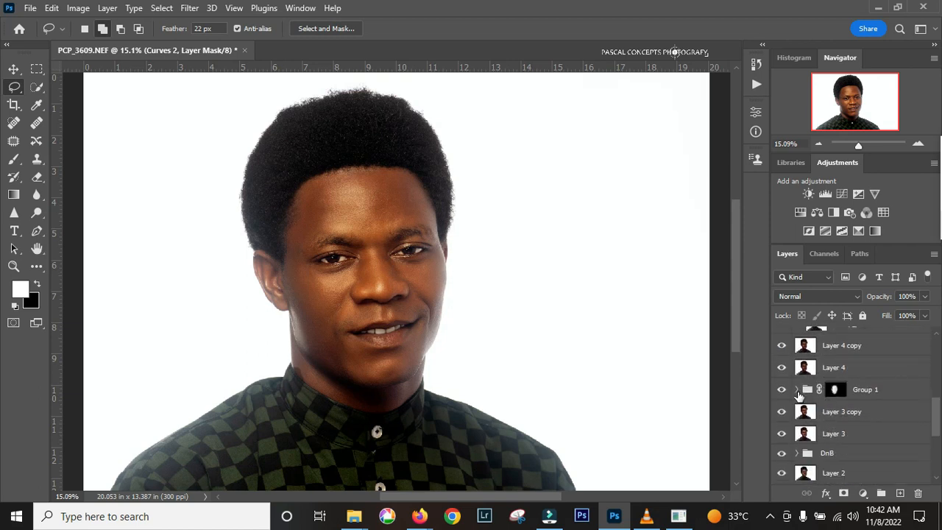
{"action": "left_click", "coordinate": [798, 390]}
{"action": "scroll", "coordinate": [839, 412], "scroll_direction": "down", "scroll_amount": 4}
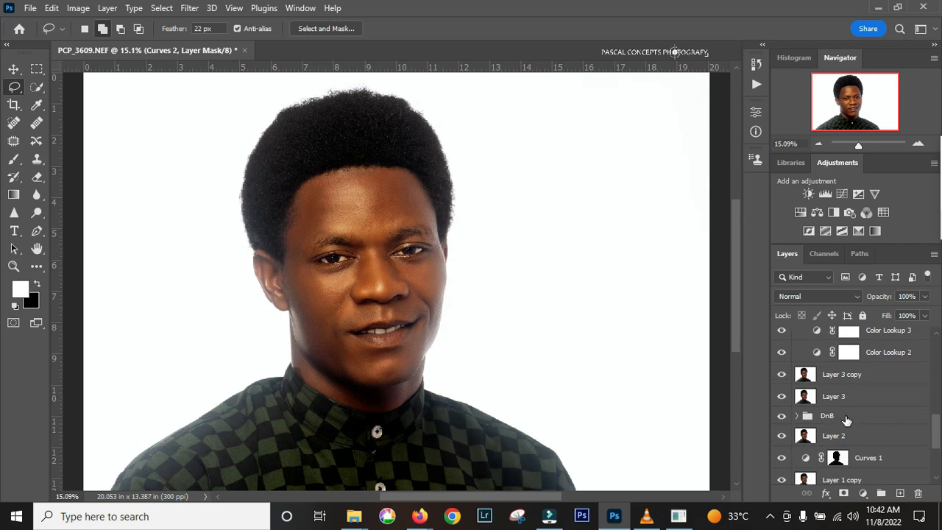
{"action": "scroll", "coordinate": [846, 421], "scroll_direction": "down", "scroll_amount": 2}
{"action": "left_click", "coordinate": [799, 382]}
{"action": "scroll", "coordinate": [837, 413], "scroll_direction": "down", "scroll_amount": 7}
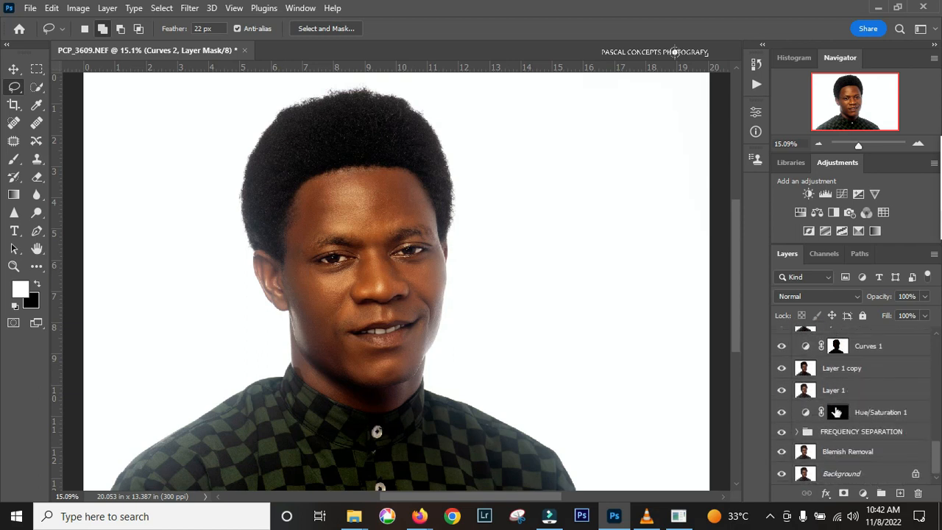
{"action": "left_click", "coordinate": [799, 433]}
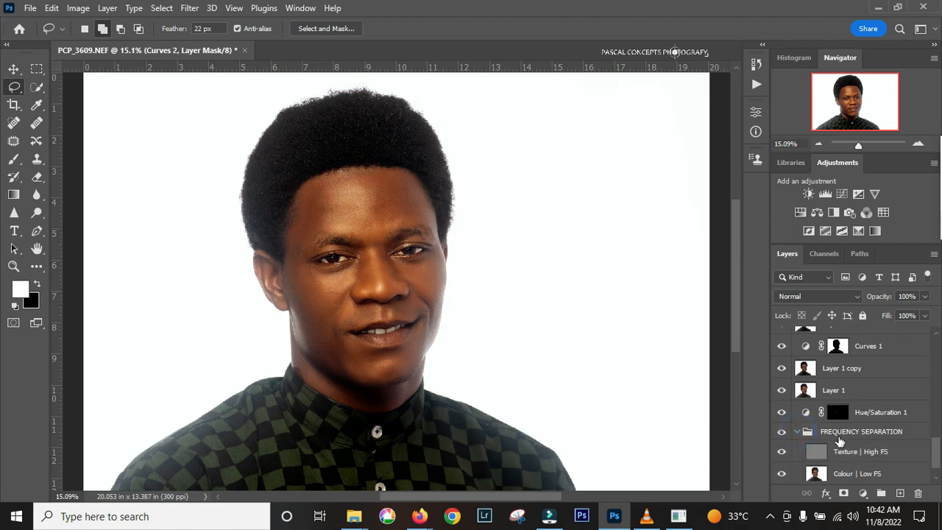
Review the complete expanded layer stack from the Background up to the DELETE THIS LAYER group.
{"action": "scroll", "coordinate": [839, 440], "scroll_direction": "down", "scroll_amount": 2}
{"action": "scroll", "coordinate": [852, 448], "scroll_direction": "up", "scroll_amount": 4}
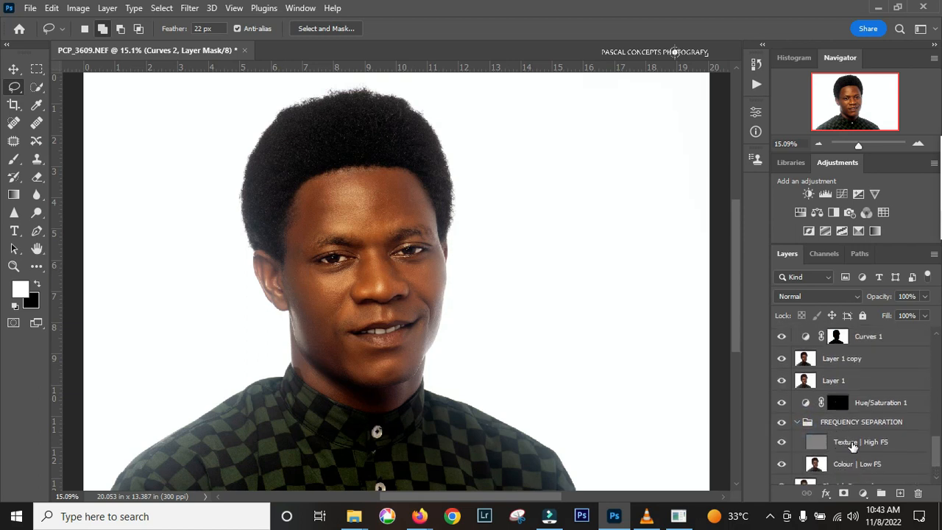
{"action": "scroll", "coordinate": [852, 445], "scroll_direction": "up", "scroll_amount": 8}
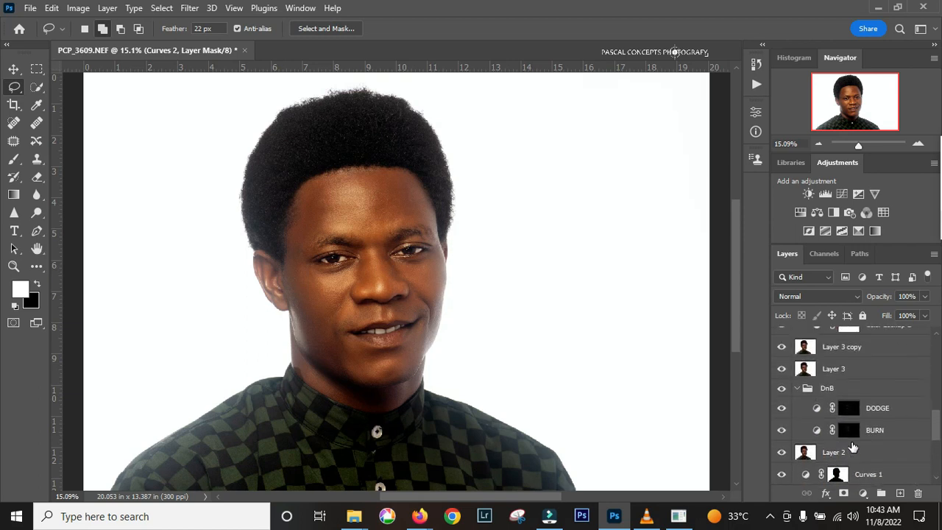
{"action": "scroll", "coordinate": [852, 444], "scroll_direction": "up", "scroll_amount": 10}
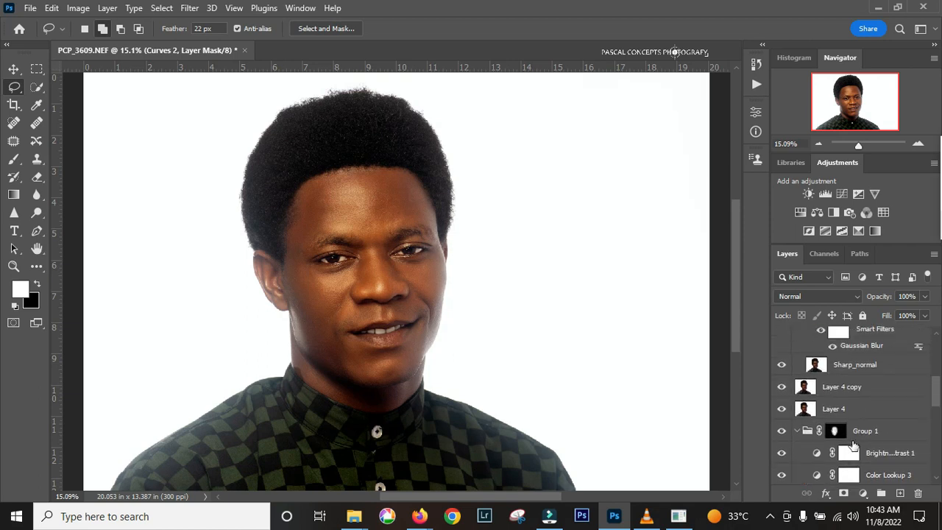
{"action": "scroll", "coordinate": [853, 445], "scroll_direction": "up", "scroll_amount": 2}
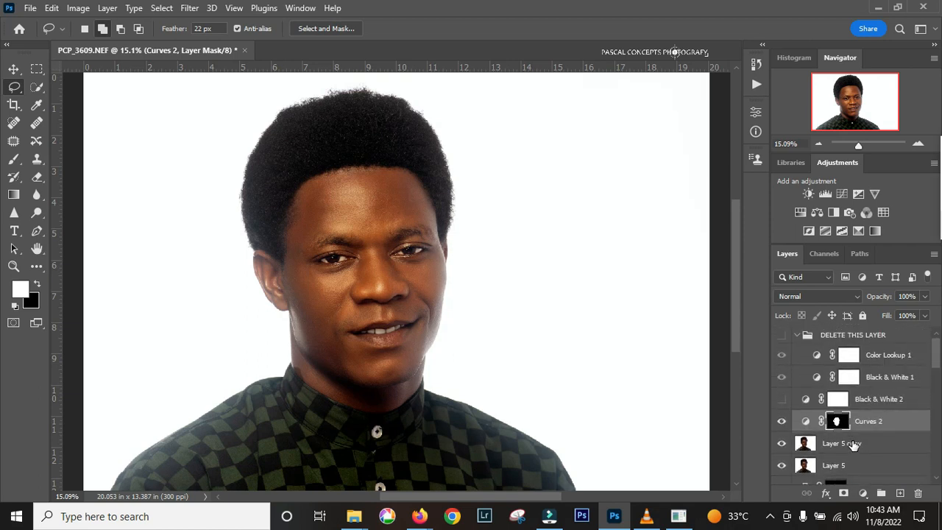
Compare the whole portrait before and after retouching by isolating the Background layer and restoring all the other layers.
{"action": "scroll", "coordinate": [857, 428], "scroll_direction": "down", "scroll_amount": 8}
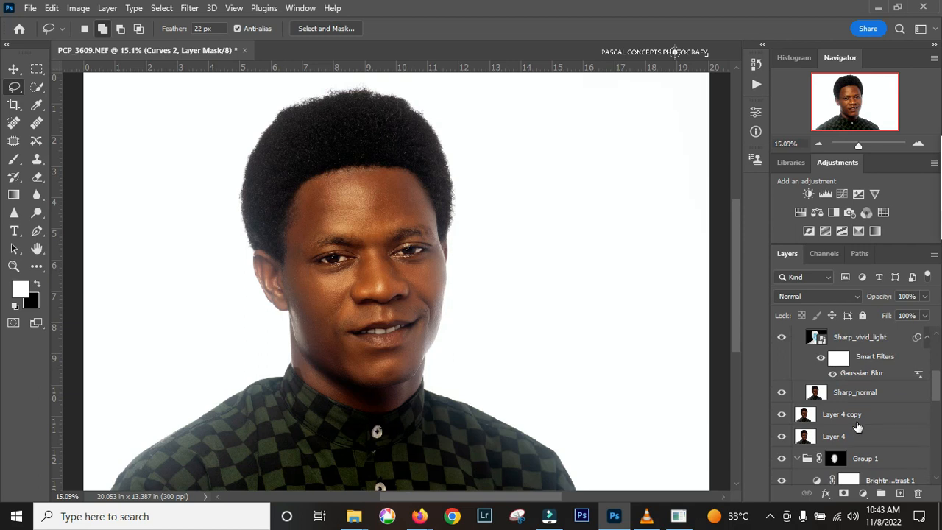
{"action": "scroll", "coordinate": [858, 427], "scroll_direction": "down", "scroll_amount": 8}
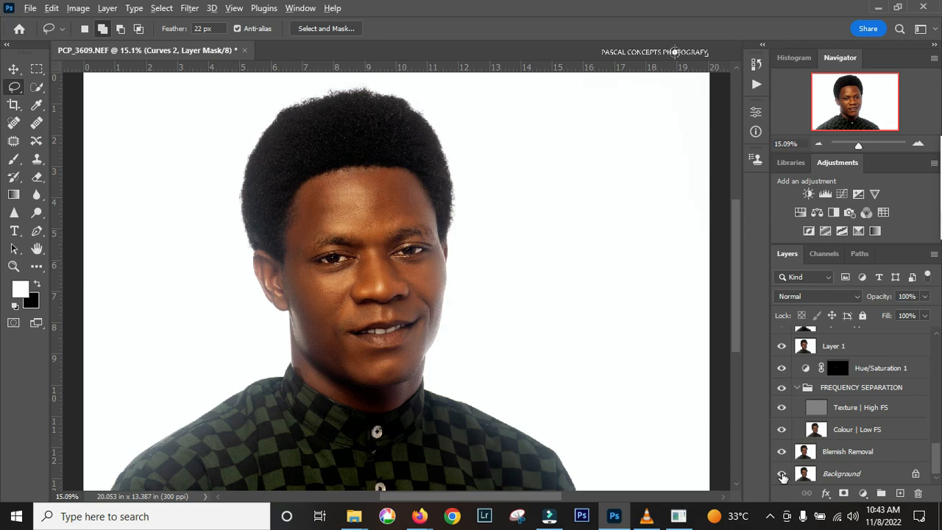
{"action": "left_click", "coordinate": [783, 475], "text": "alt"}
{"action": "left_click", "coordinate": [783, 475], "text": "alt"}
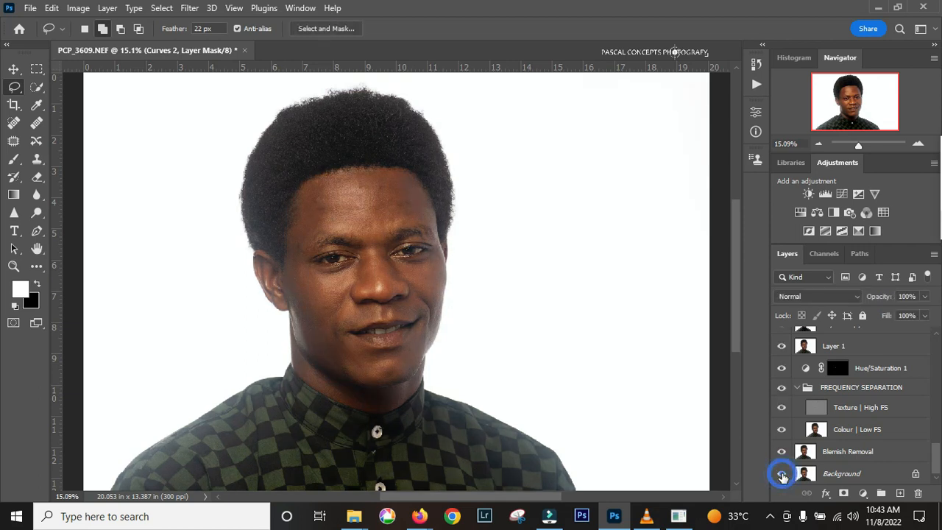
{"action": "left_click", "coordinate": [783, 475], "text": "alt"}
{"action": "left_click", "coordinate": [782, 475], "text": "alt"}
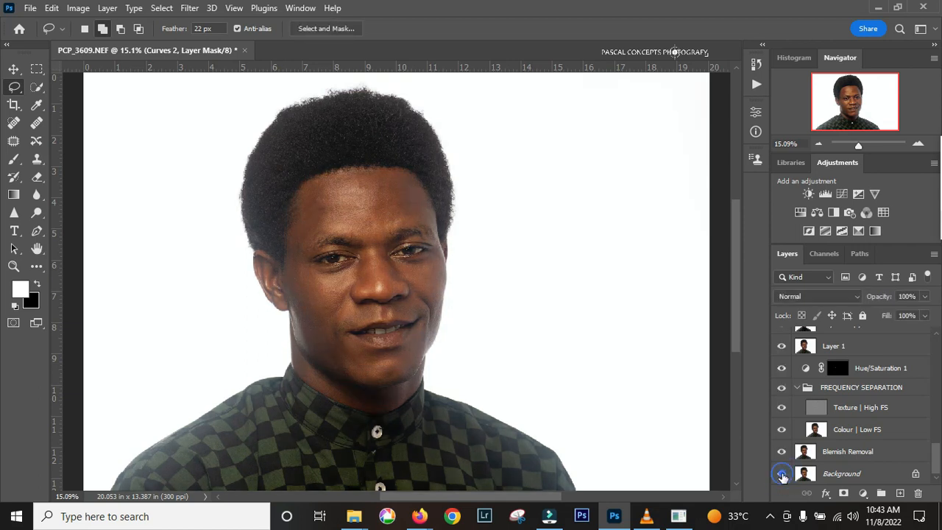
Examine the face close up, alternating between the original Background alone and the finished layer stack.
{"action": "scroll", "coordinate": [377, 333], "scroll_direction": "up", "scroll_amount": 1}
{"action": "scroll", "coordinate": [374, 330], "scroll_direction": "up", "scroll_amount": 2}
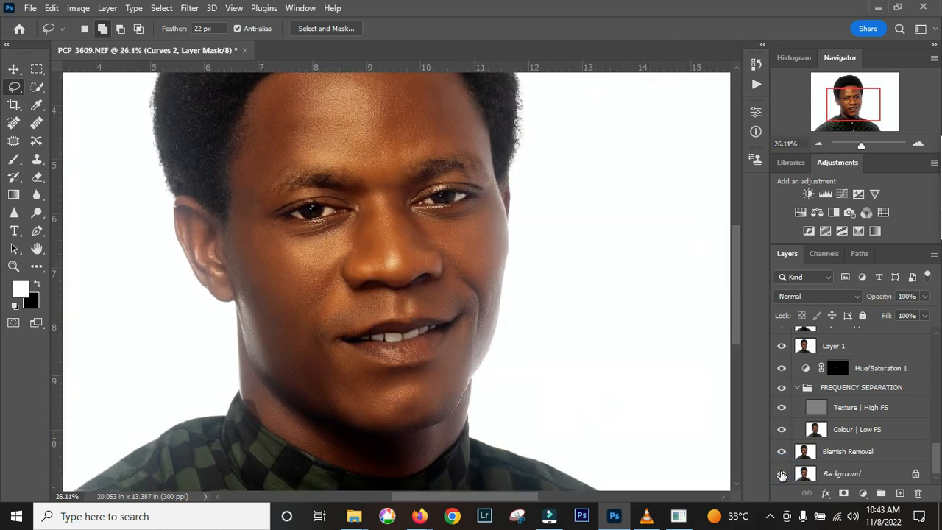
{"action": "left_click", "coordinate": [782, 475], "text": "alt"}
{"action": "left_click", "coordinate": [782, 475], "text": "alt"}
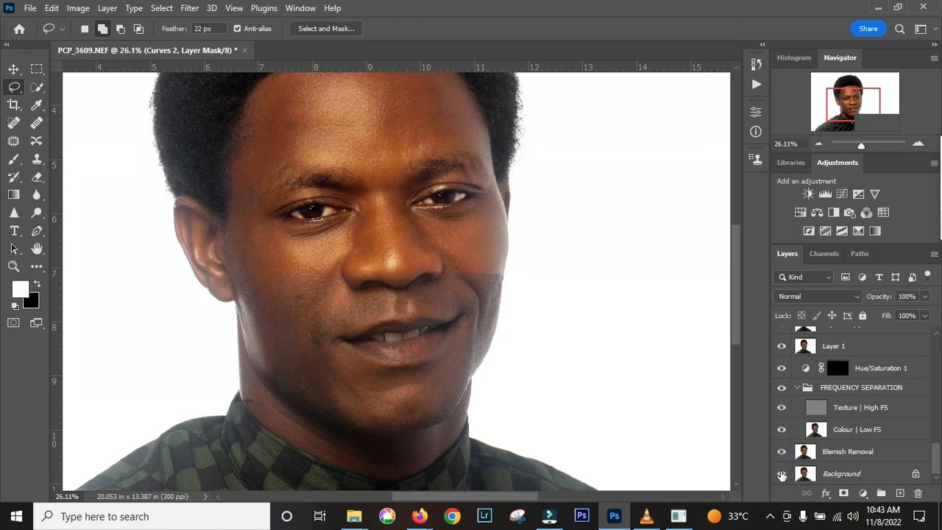
{"action": "left_click", "coordinate": [783, 475], "text": "alt"}
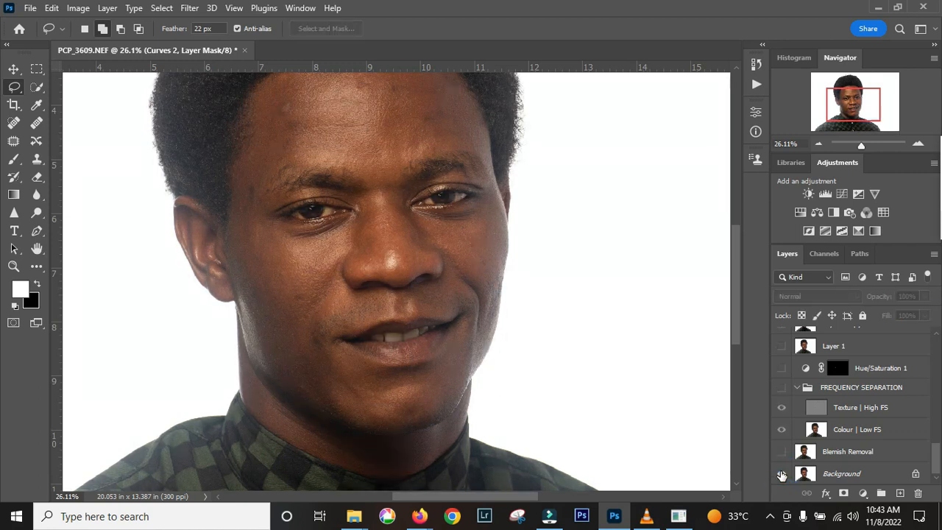
{"action": "left_click", "coordinate": [782, 475], "text": "alt"}
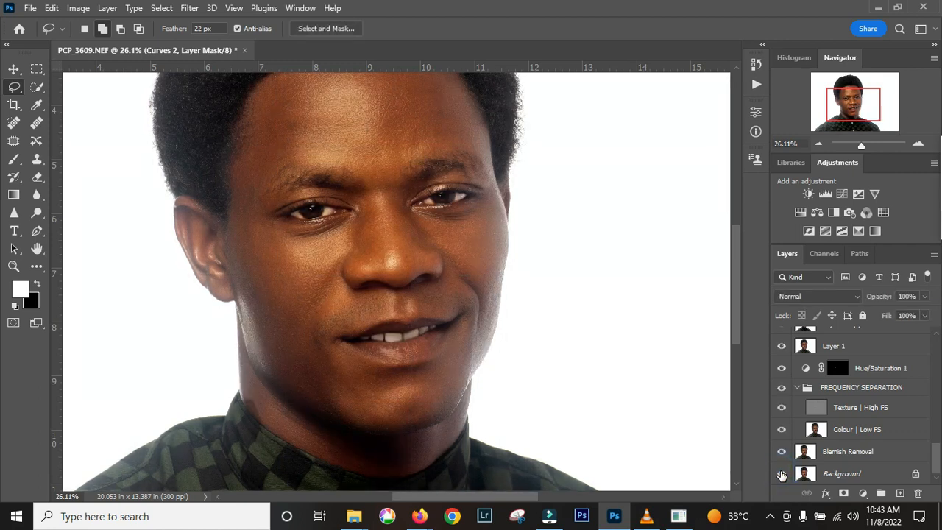